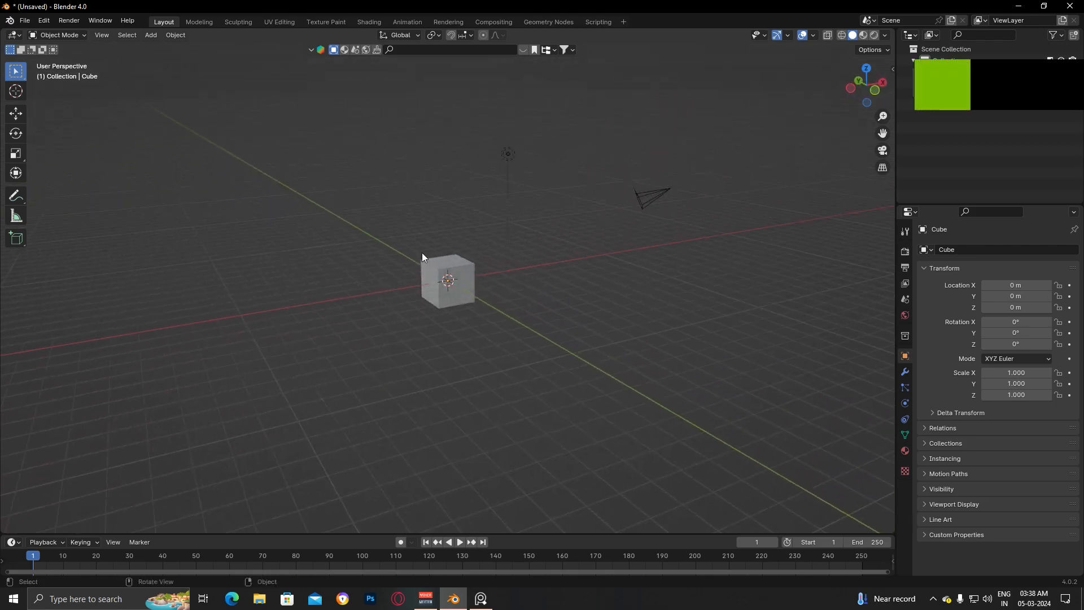
Delete the default scene objects and add a new cube mesh at the origin with the front view active
key("Delete")
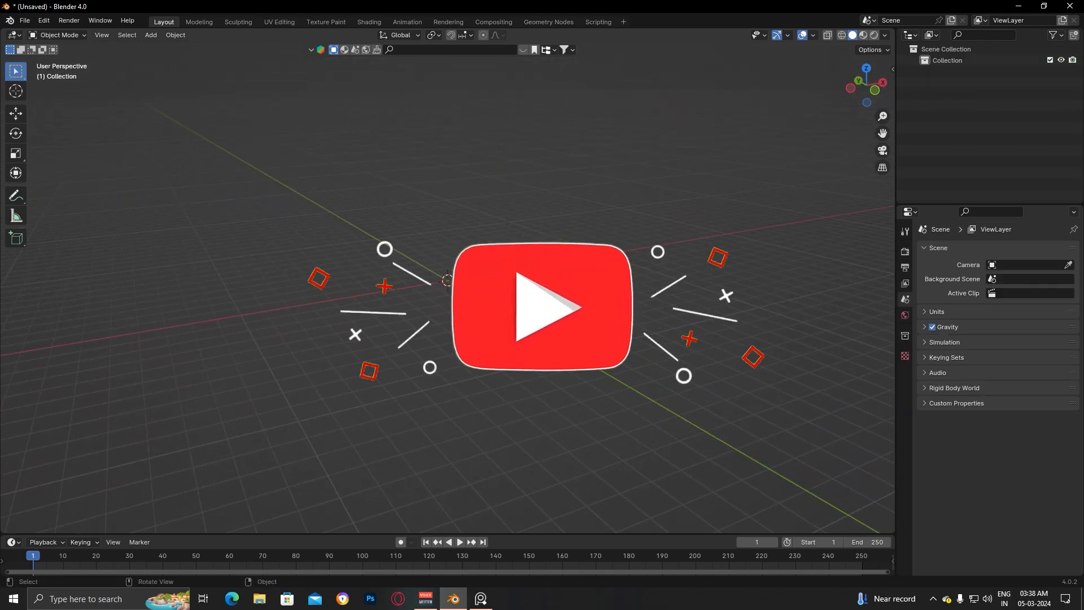
key("KP_1")
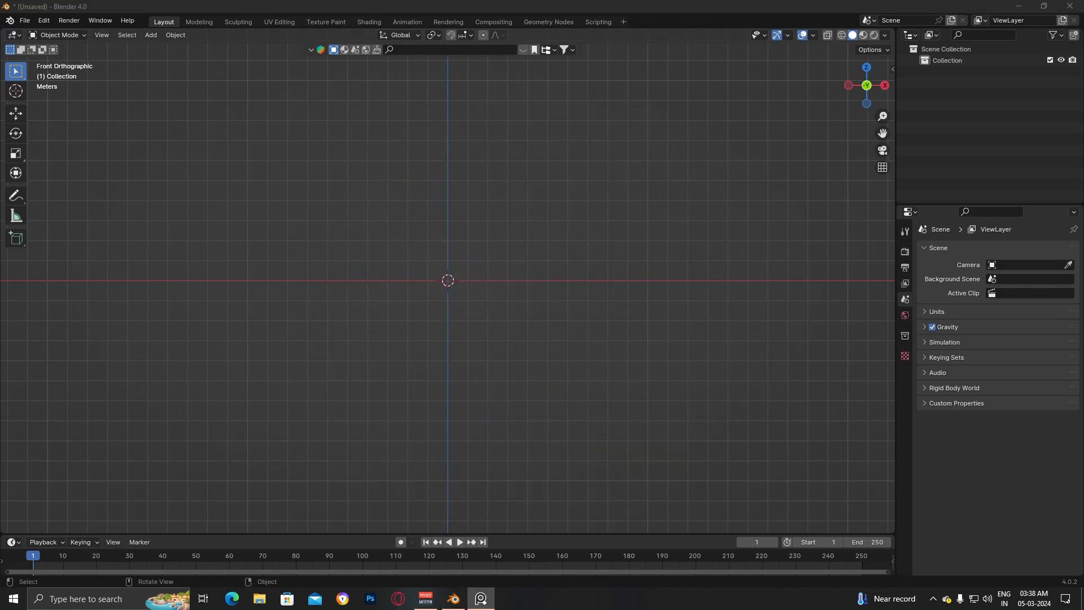
key("shift+a")
mouse_move(442, 294)
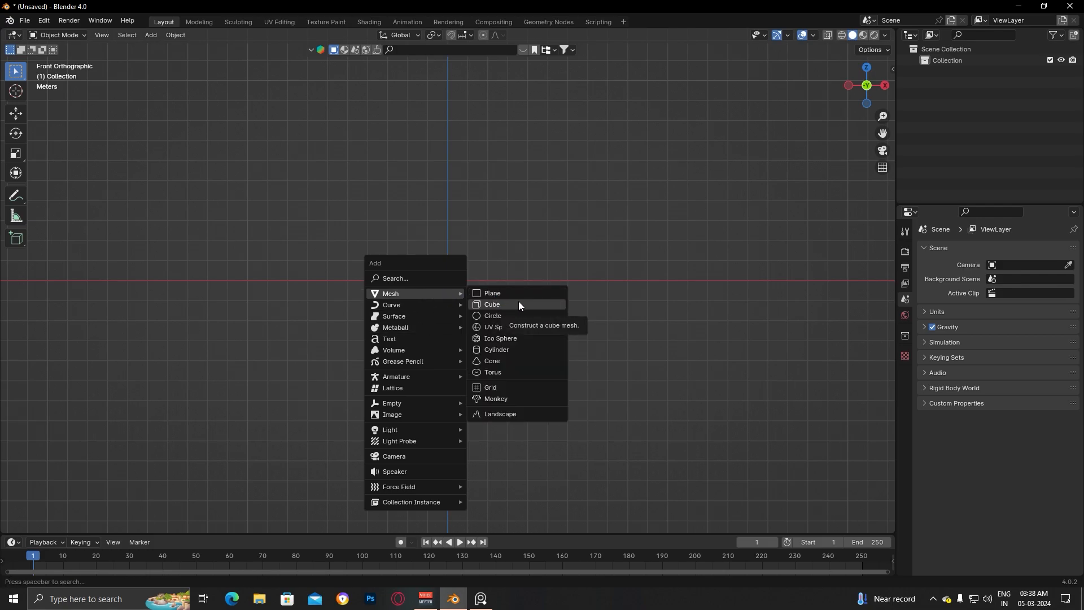
left_click(515, 304)
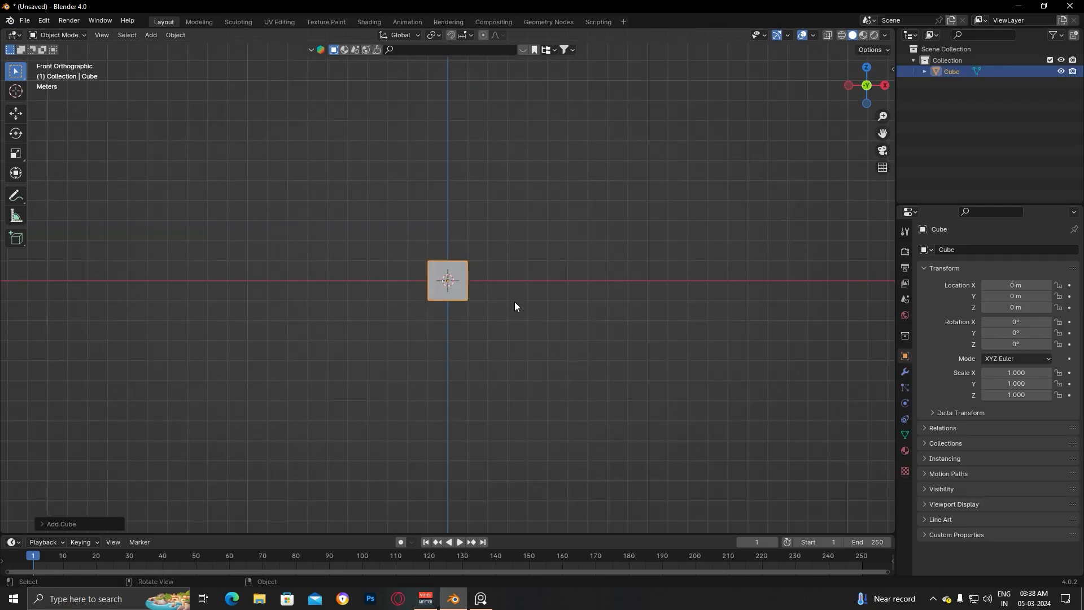
Narrow the cube's mesh along the X and Y axes into a slim block
key("Tab")
key("s")
key("x")
left_click(554, 273)
middle_click_drag(555, 273, 520, 364)
key("KP_7")
key("s")
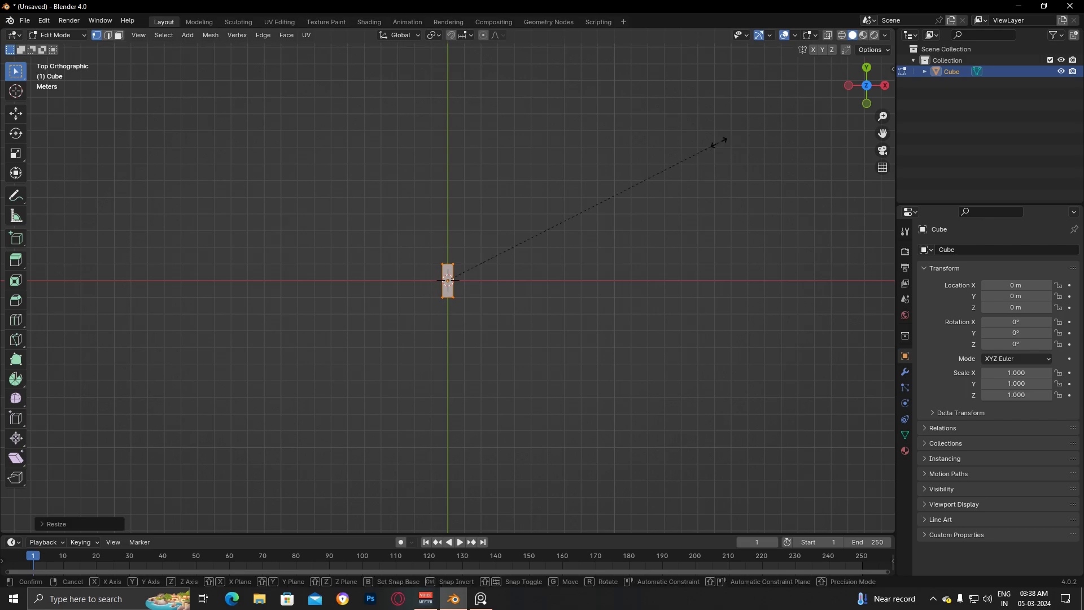
left_click(627, 182)
Stretch the block's mesh along the Z axis into a tall column and leave mesh editing
key("KP_3")
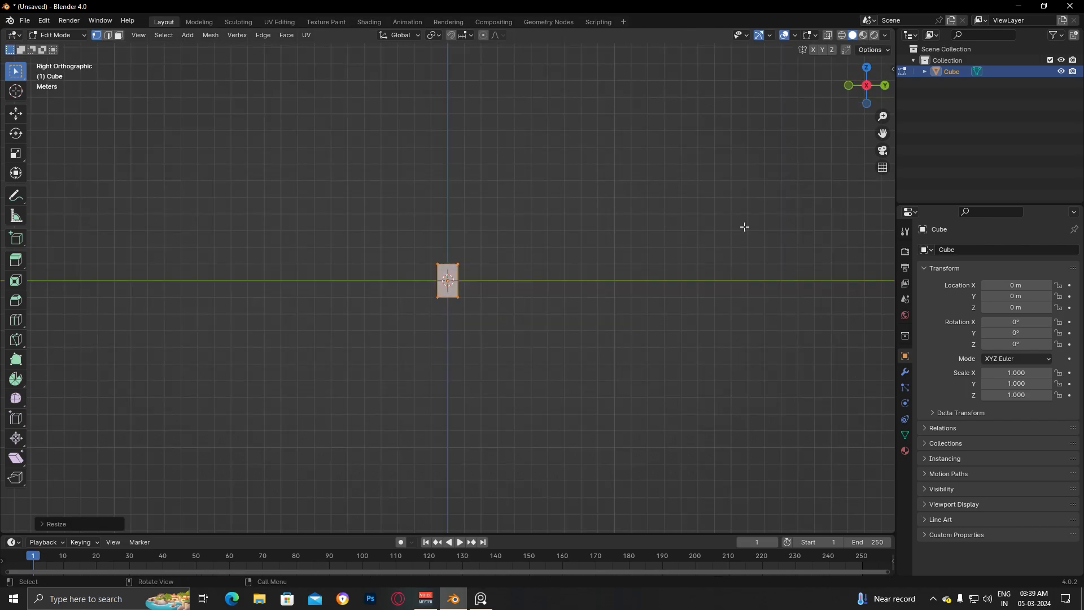
key("s")
key("z")
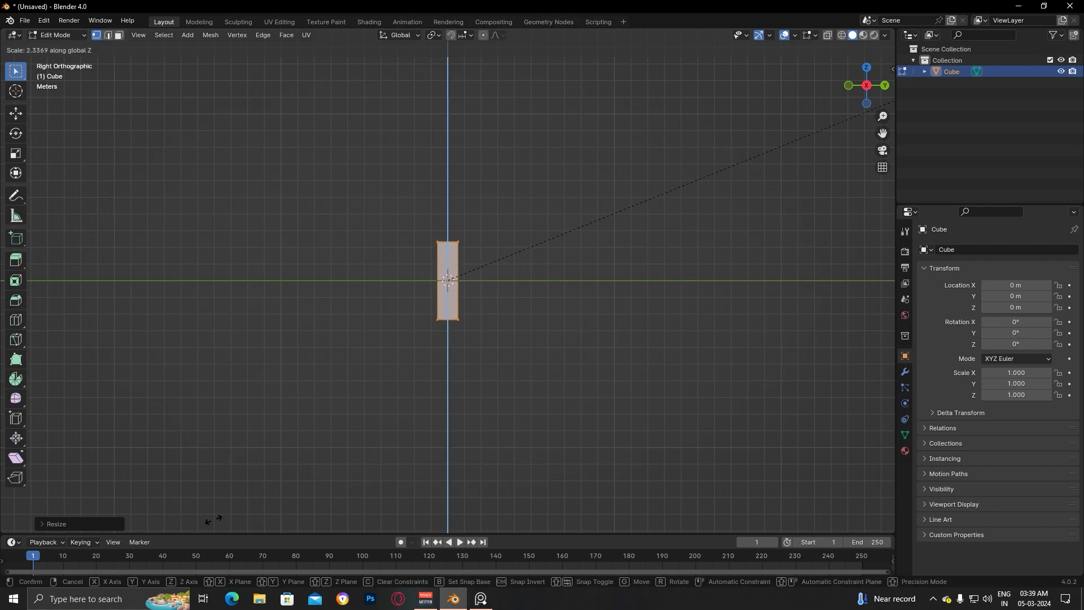
left_click(207, 521)
key("KP_1")
key("Tab")
Raise the column along Z to about 2.52 m so its base sits on the floor grid
middle_click_drag(514, 347, 428, 334)
key("KP_1")
key("g")
key("z")
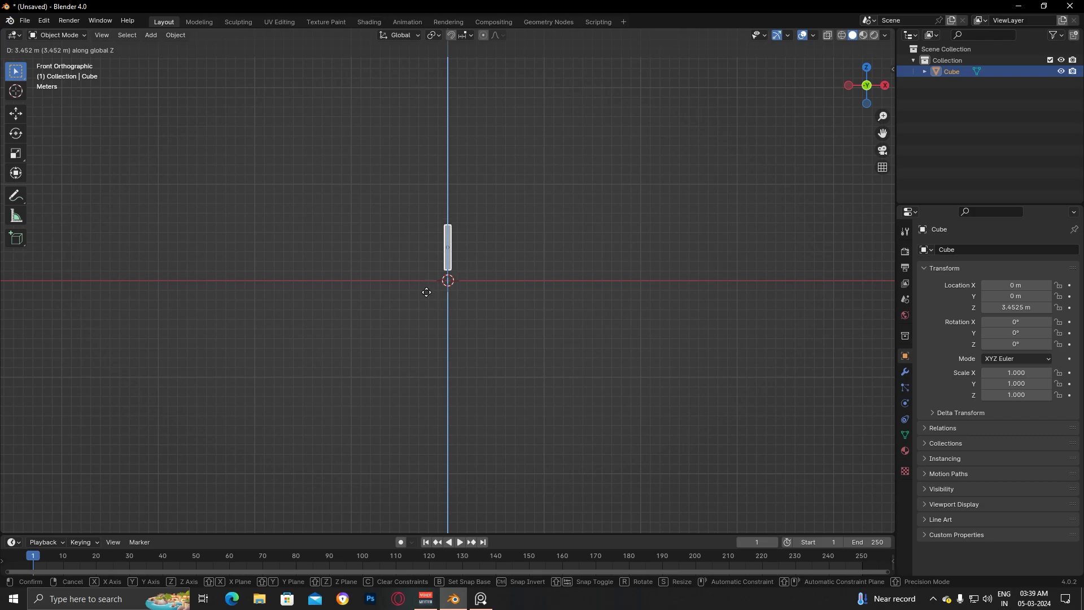
left_click(426, 302)
scroll(499, 272, "up", 8)
middle_click_drag(530, 208, 508, 337, "shift")
scroll(498, 313, "up", 1)
left_click(554, 308)
middle_click_drag(555, 309, 576, 295)
key("Tab")
key("Tab")
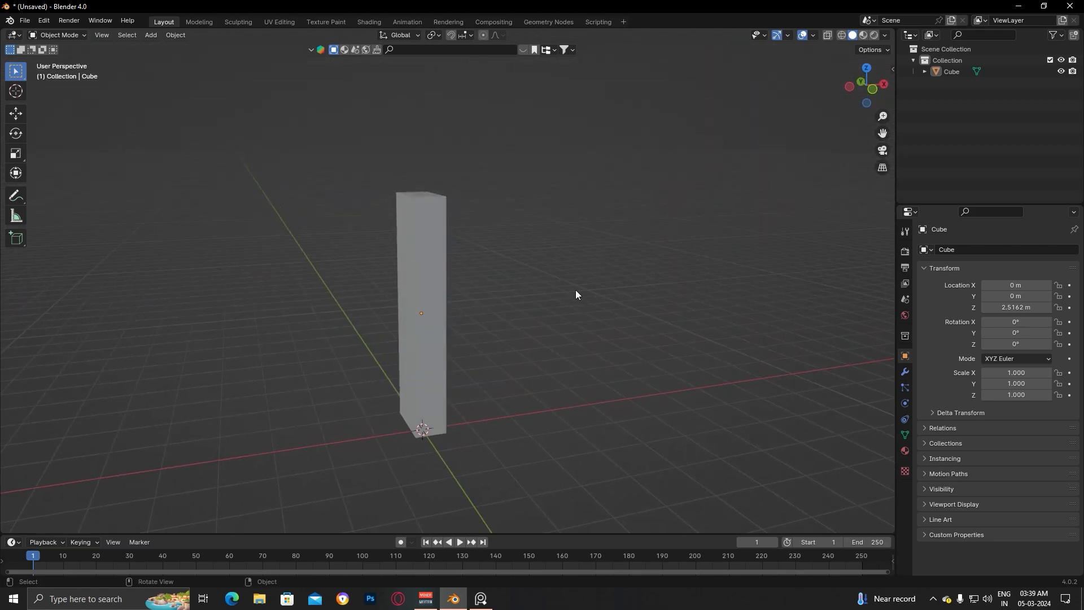
Add a level 2 Subdivision Surface to the column and cut one edge loop near its top and one near its bottom
left_click(418, 317)
key("ctrl+2")
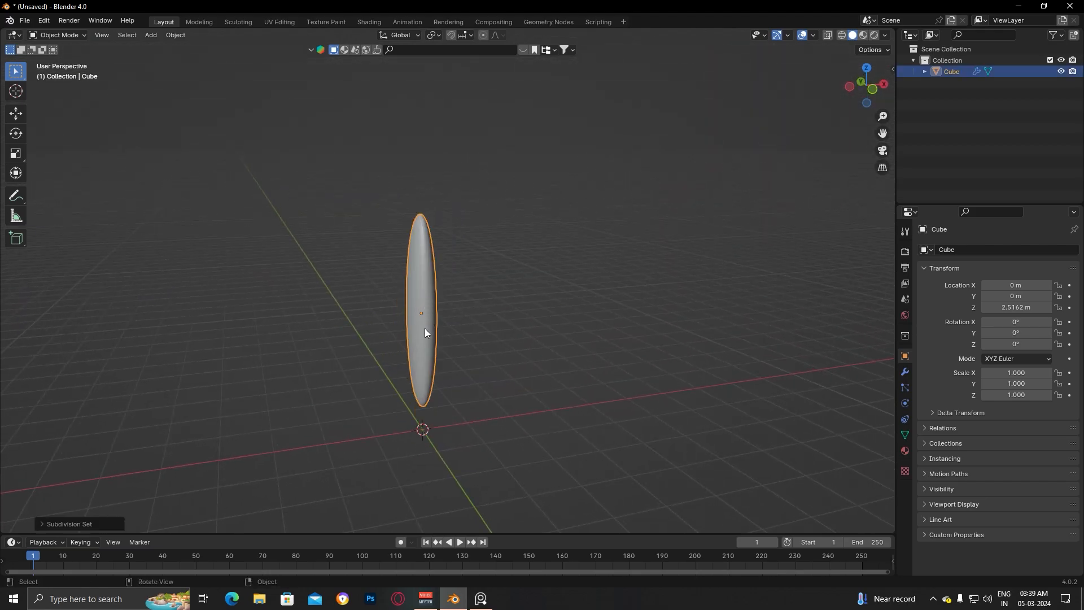
key("Tab")
key("ctrl+r")
left_click(431, 312)
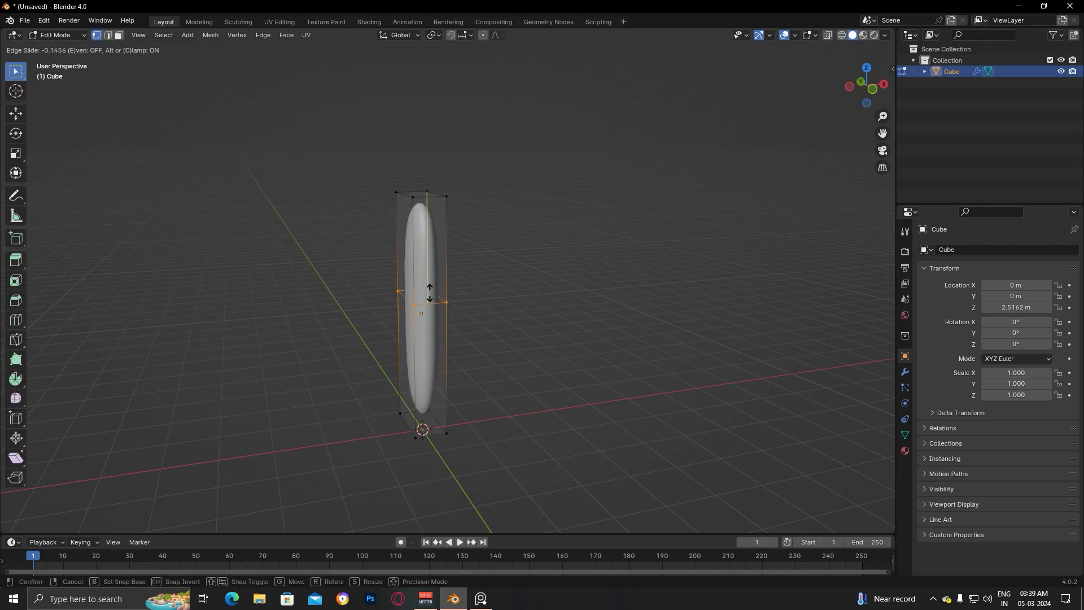
left_click(437, 232)
key("ctrl+r")
left_click(438, 329)
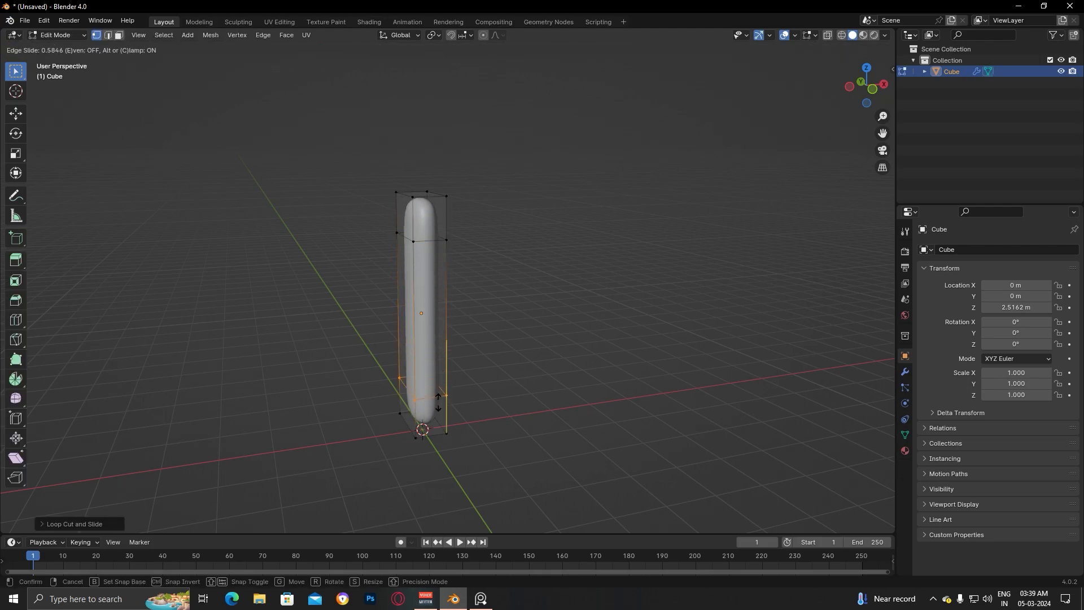
left_click(441, 399)
middle_click_drag(441, 399, 405, 286)
left_click_drag(356, 160, 633, 313)
key("g")
key("z")
right_click(644, 405)
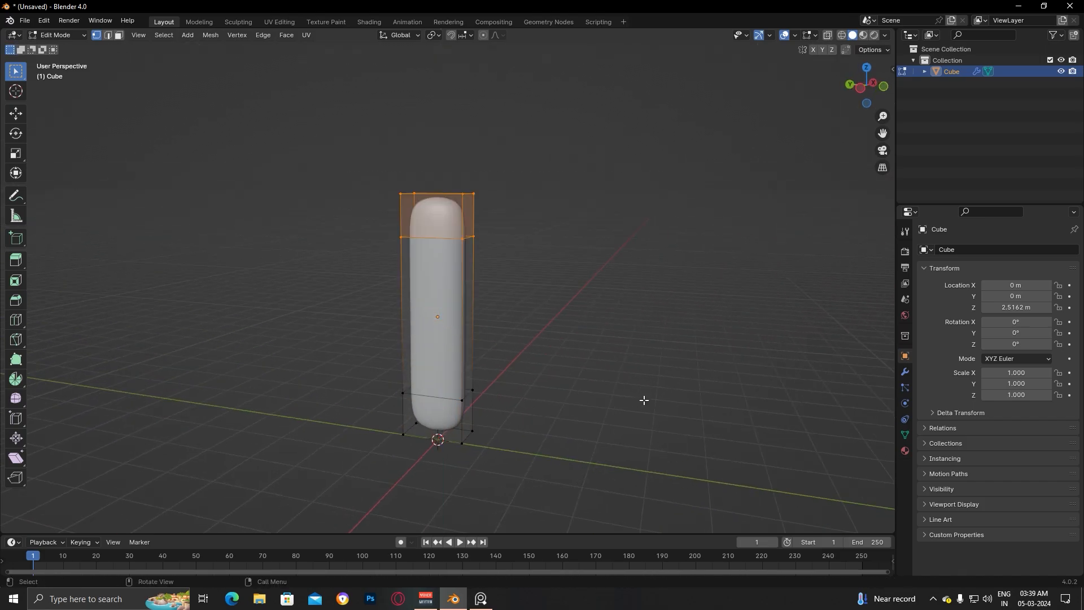
In wireframe display, lower all of the column's top section vertices along Z to shorten the column
mouse_move(593, 322)
middle_mouse_down()
mouse_move(693, 321)
mouse_move(620, 305)
middle_mouse_up()
left_click(842, 35)
key("g")
key("z")
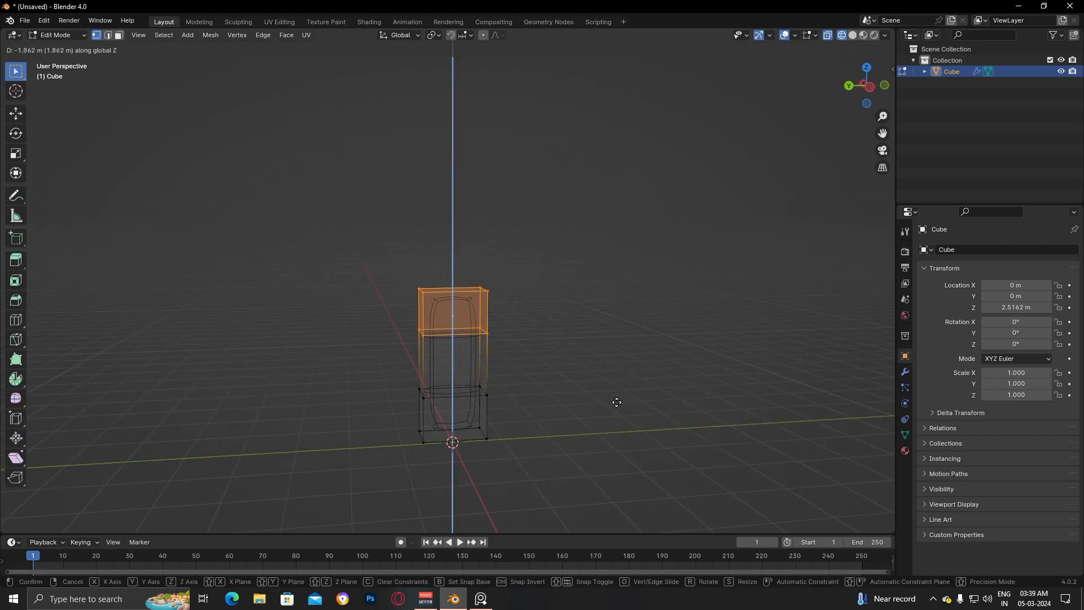
left_click(612, 404)
Return to object mode, restore solid shading and deselect the column
key("Tab")
middle_click_drag(612, 404, 518, 381)
key("z")
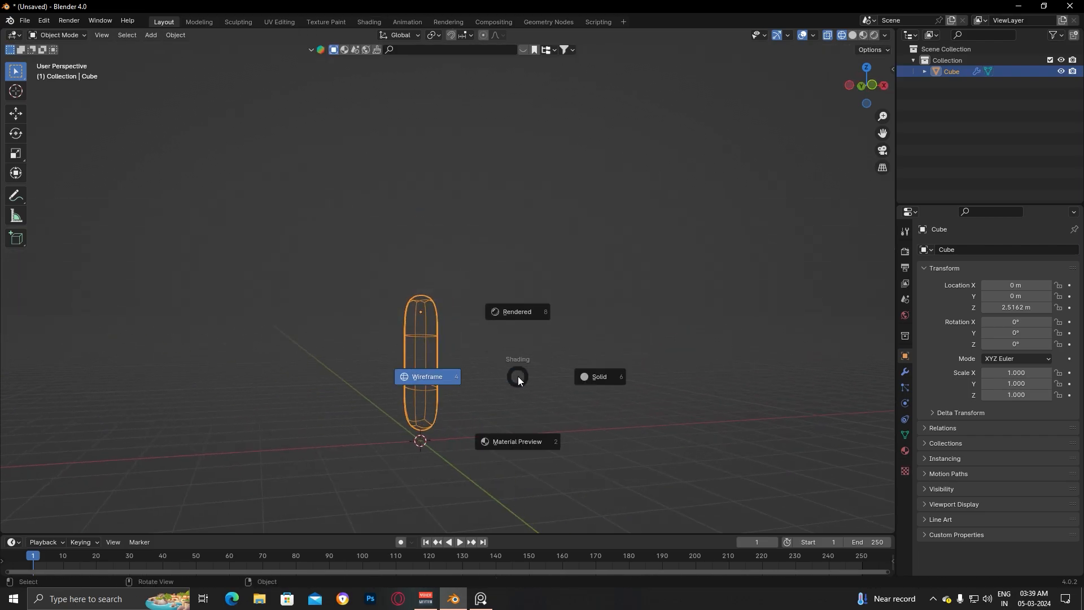
left_click(621, 379)
left_click(669, 385)
mouse_move(670, 385)
middle_mouse_down()
mouse_move(513, 389)
mouse_move(540, 374)
middle_mouse_up()
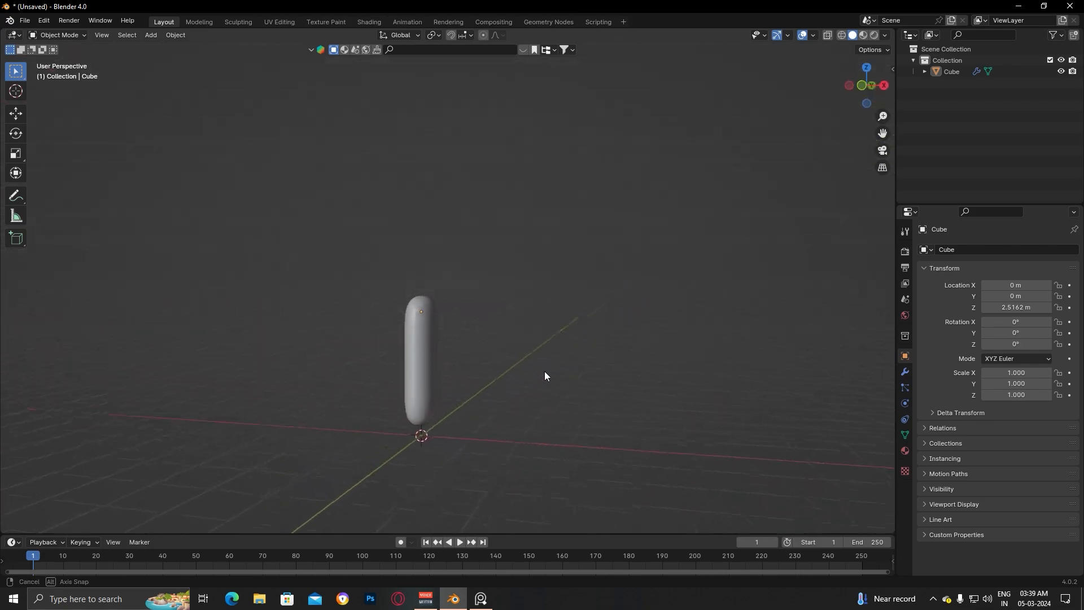
Examine the shortened column's edge loops and rounded shape from close up, in both edit and object mode
scroll(378, 391, "up", 5)
key("Tab")
scroll(579, 404, "down", 3)
scroll(582, 412, "up", 3)
middle_click_drag(581, 412, 487, 319)
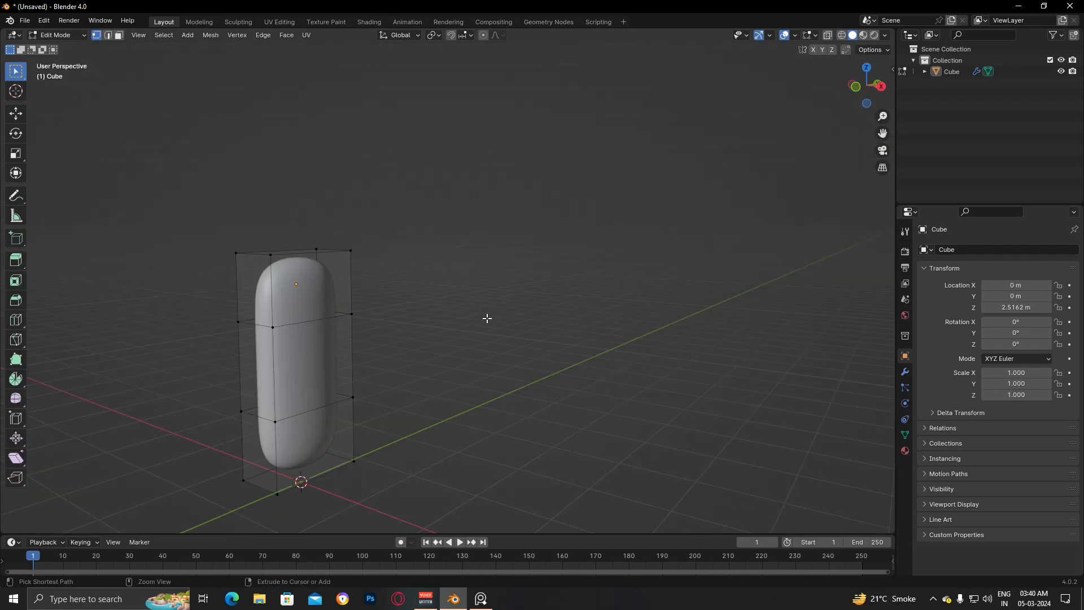
key("Tab")
left_click(256, 357)
middle_click_drag(334, 354, 360, 346)
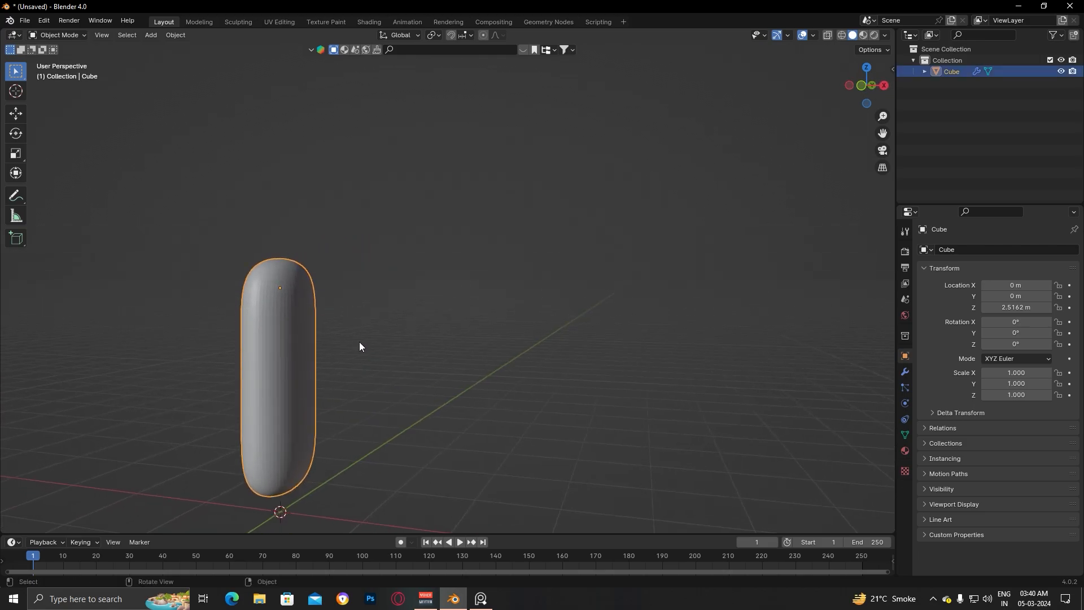
Try an extra edge loop between the column's top and its upper loop, and undo it
key("Tab")
key("ctrl+r")
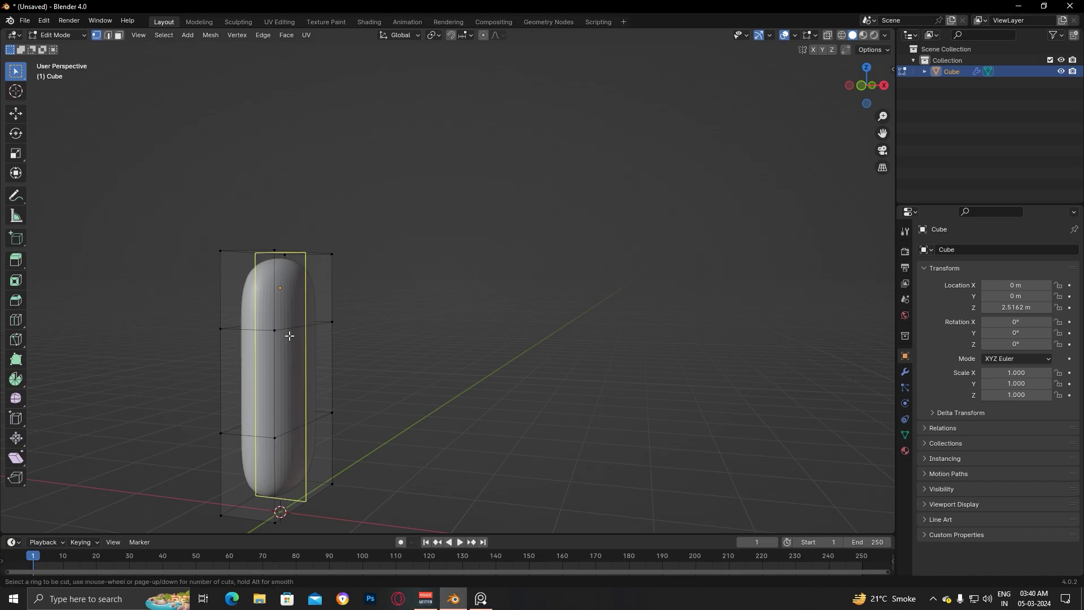
left_click(260, 289)
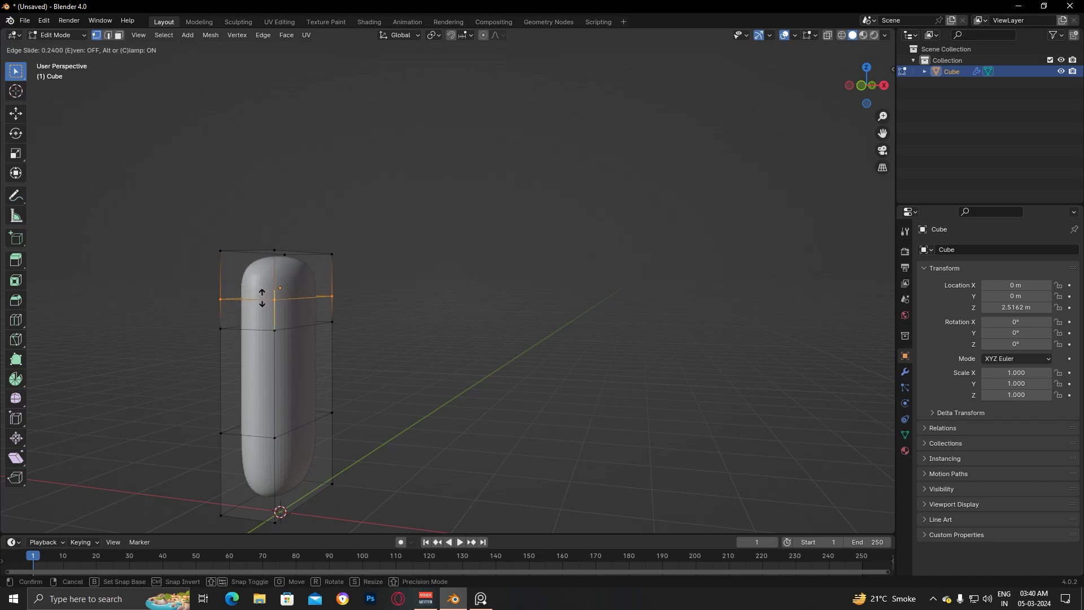
right_click(262, 305)
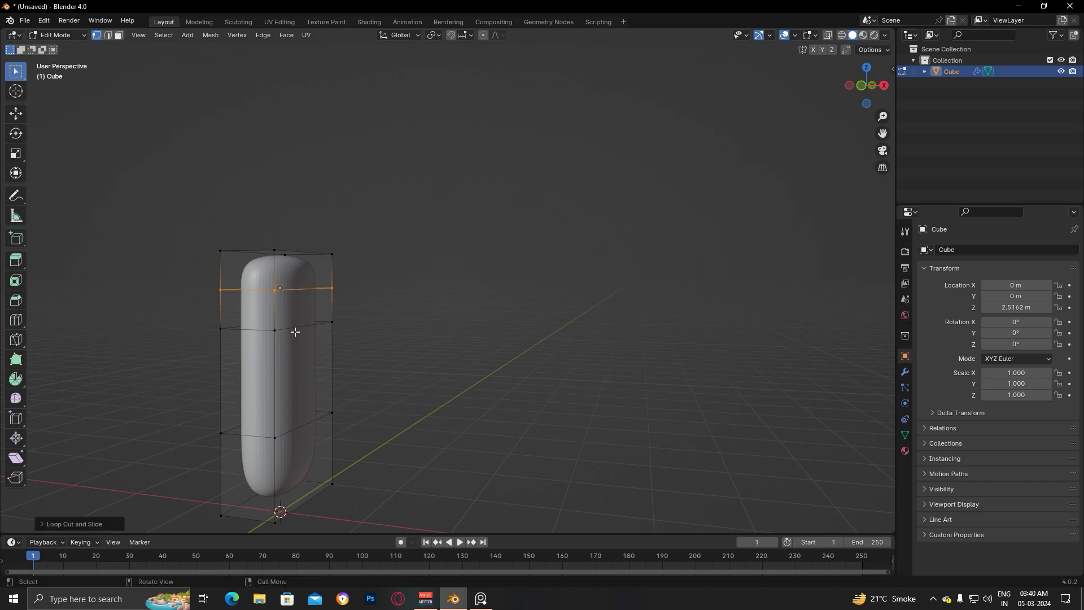
key("ctrl+z")
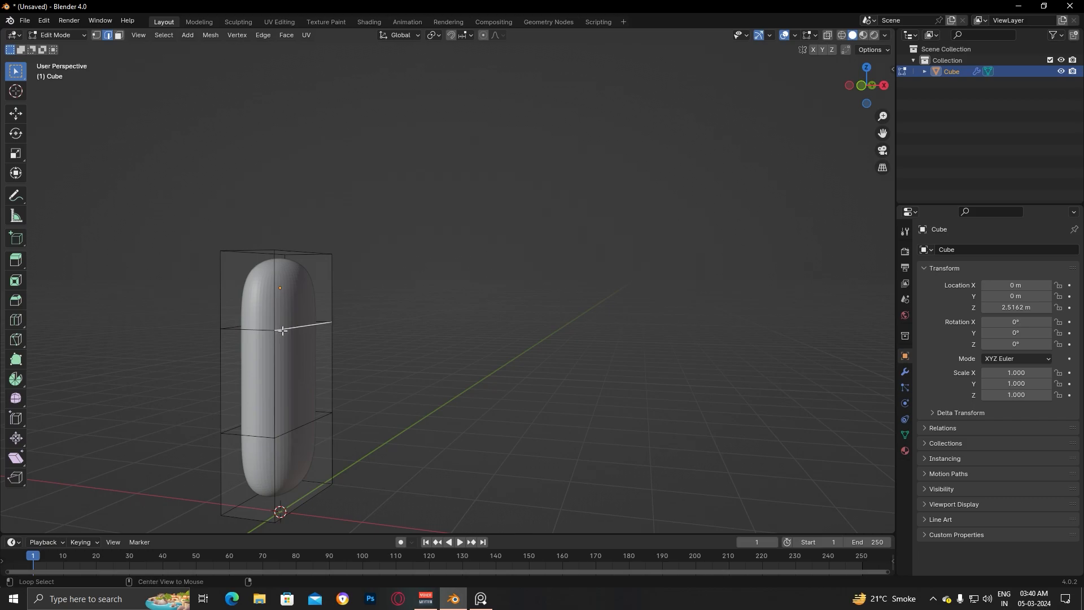
Lower the column's upper edge loop about 0.3 m along Z and cut another edge loop between it and the top
key("g")
key("z")
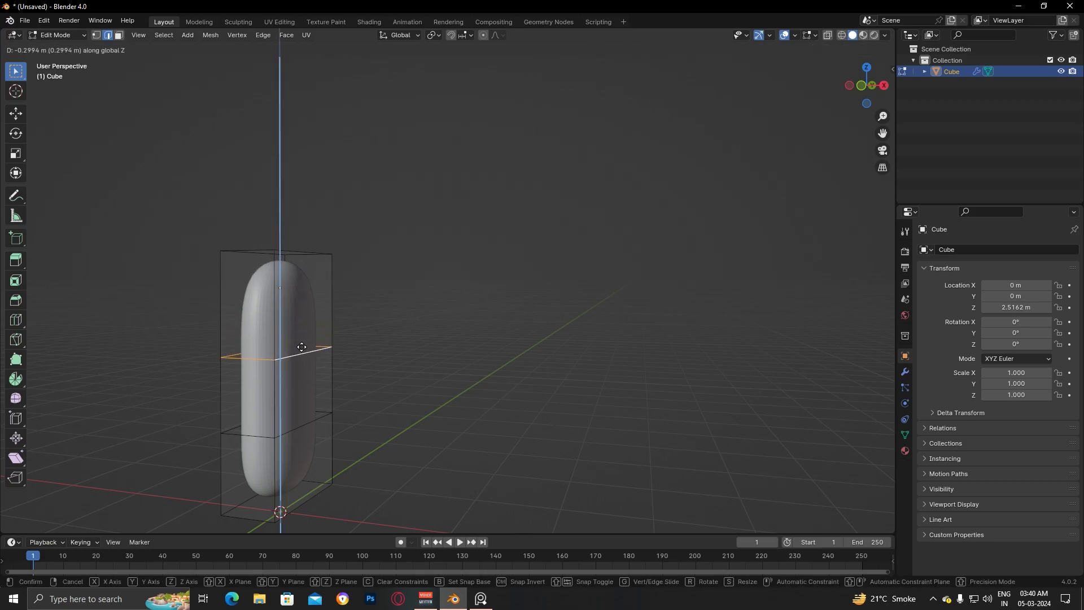
left_click(301, 348)
middle_click_drag(230, 346, 494, 346)
key("ctrl+r")
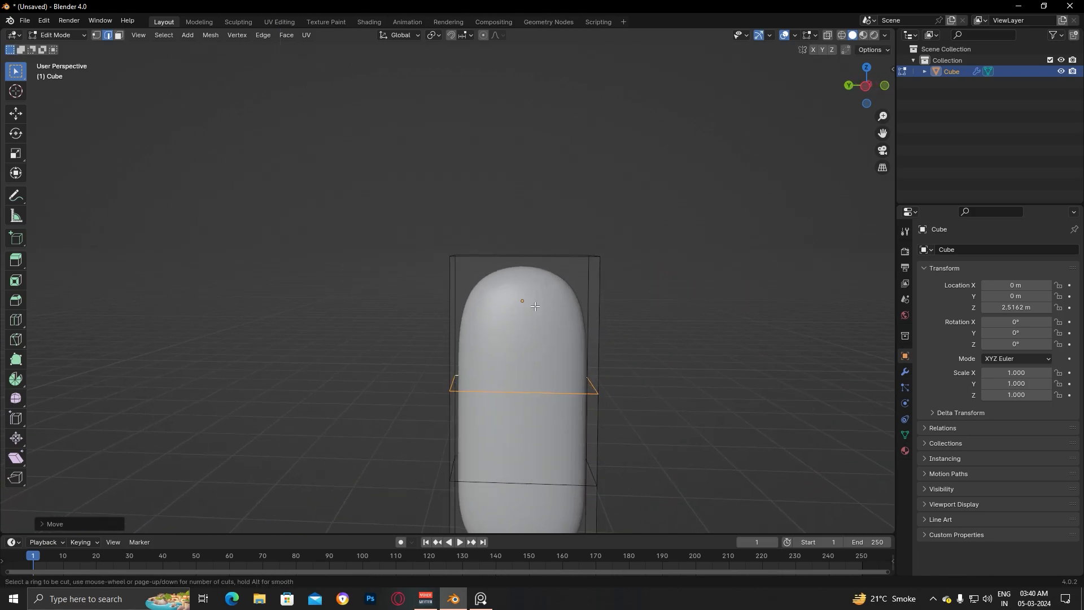
left_click(605, 311)
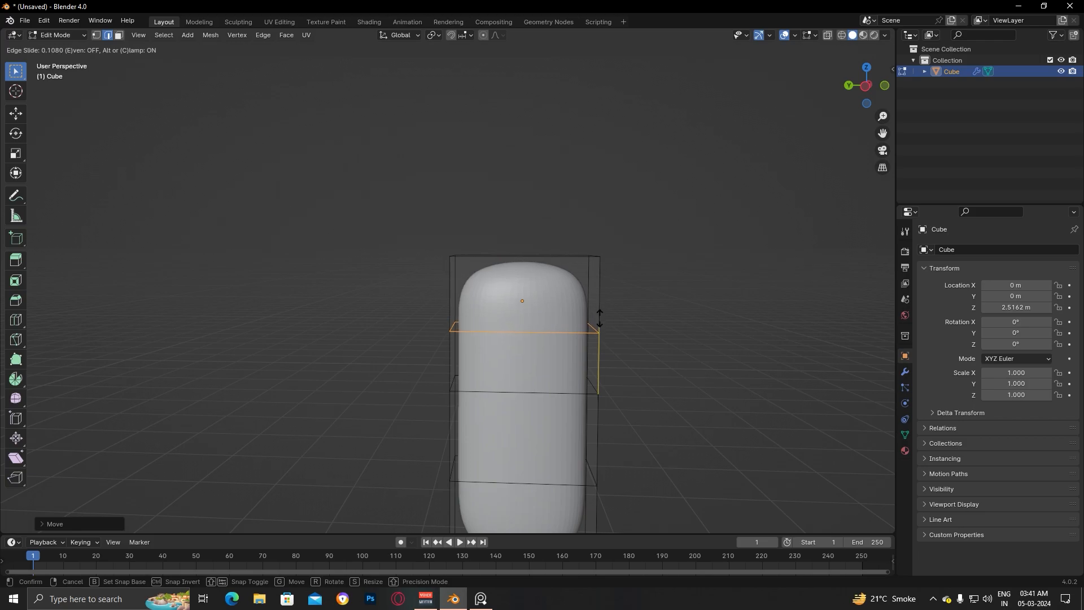
left_click(598, 320)
left_click(649, 304)
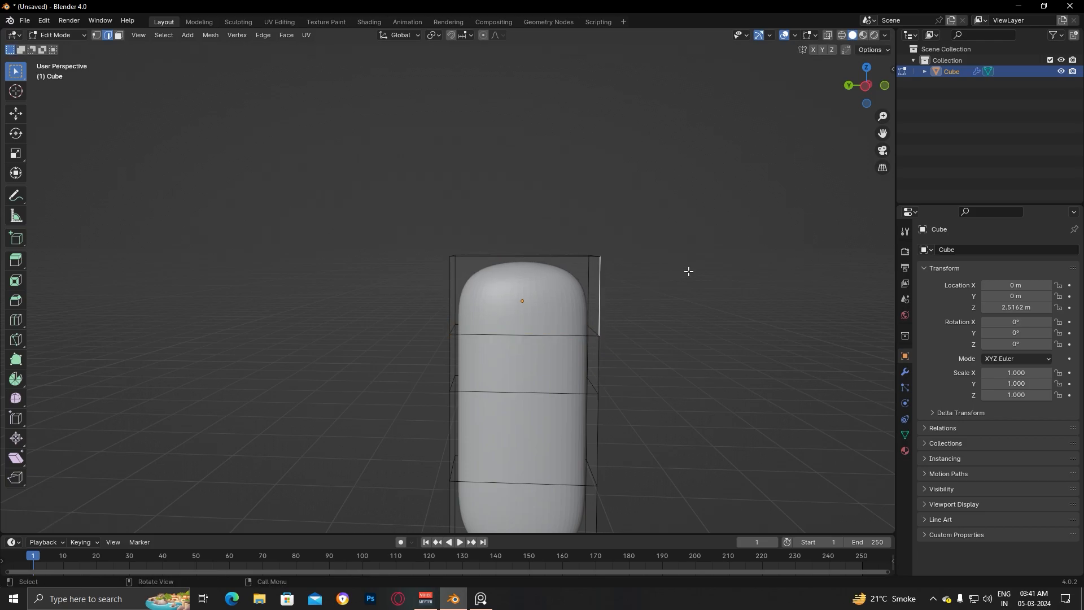
Scale the column's top vertices to about 0.56 to taper the tip, and return to object mode
left_click_drag(400, 213, 689, 273)
key("s")
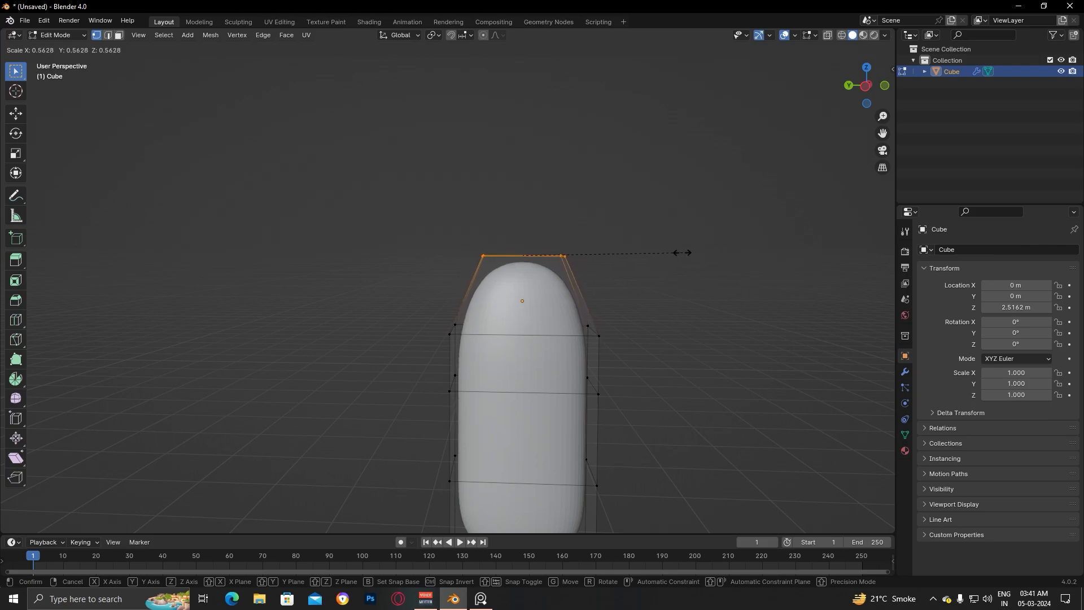
left_click(682, 252)
key("Tab")
key("Tab")
key("Tab")
middle_click_drag(711, 361, 416, 250)
right_click(388, 230)
left_click(388, 229)
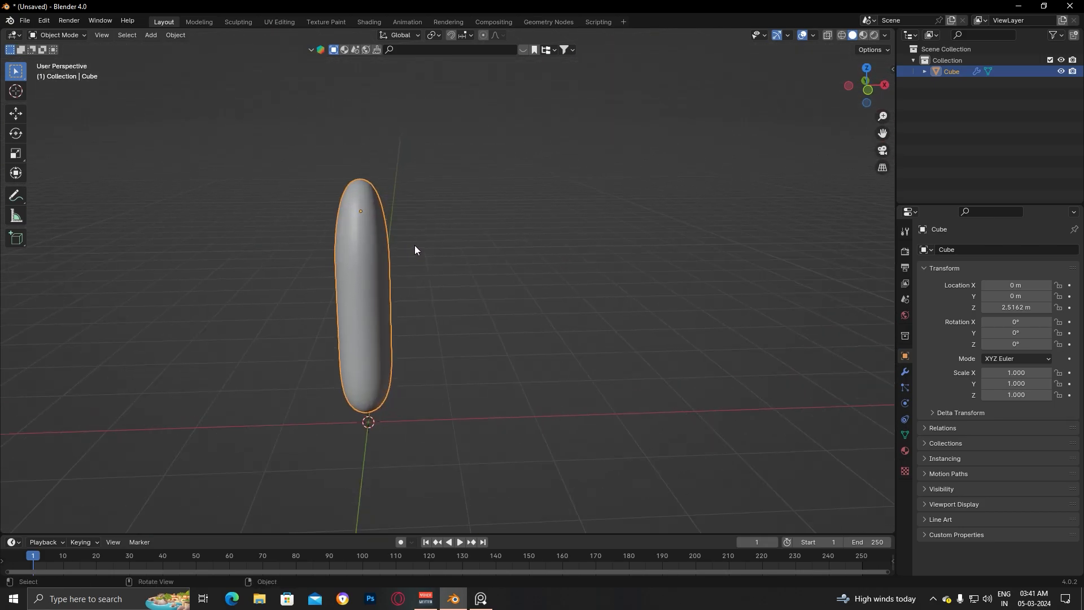
Add a second cube and raise it about 2.1 m along Z
key("shift+a")
mouse_move(415, 235)
left_click(466, 246)
key("g")
key("z")
left_click(581, 123)
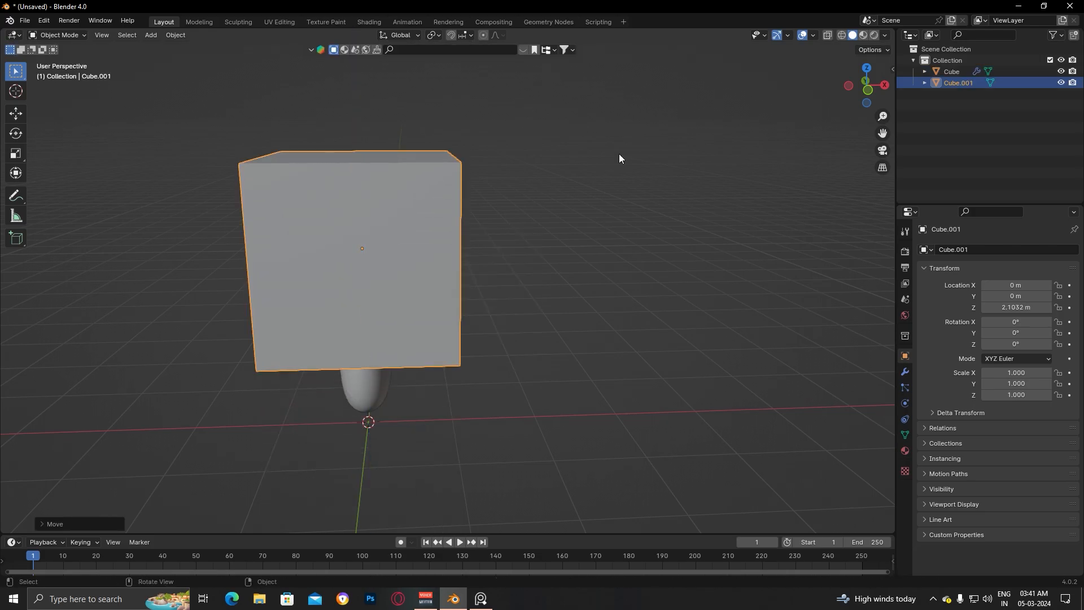
Scale the second cube to about 0.39 and place it beside the column at about X 0.58 m, Z 2.27 m
key("s")
key("g")
key("z")
key("x")
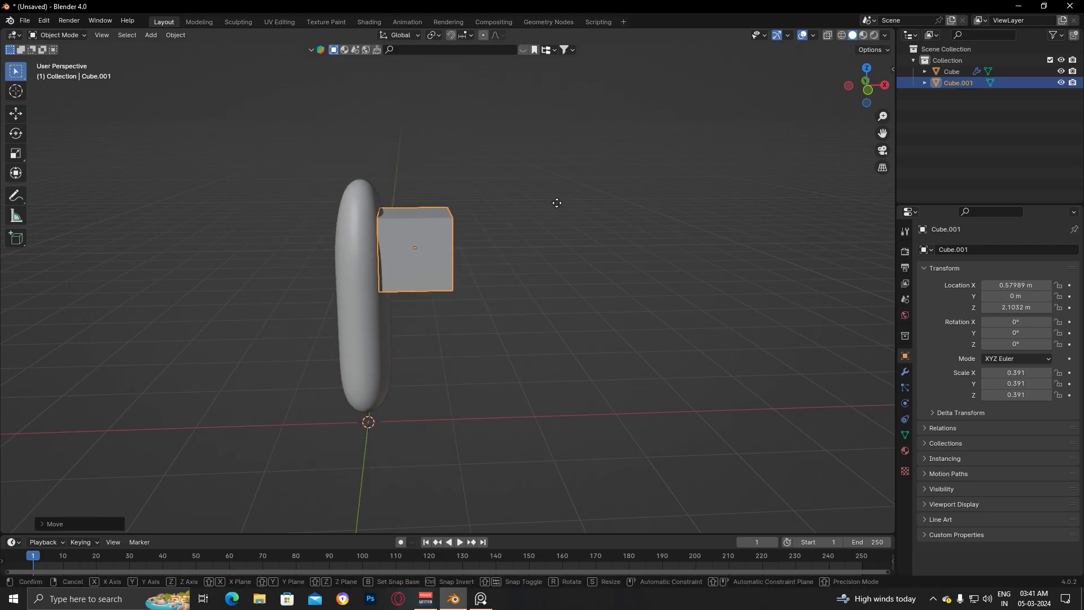
key("z")
left_click(554, 187)
Add a level 3 Subdivision Surface to the second cube and enlarge it to a scale of about 0.705
key("ctrl+3")
key("s")
left_click(555, 202)
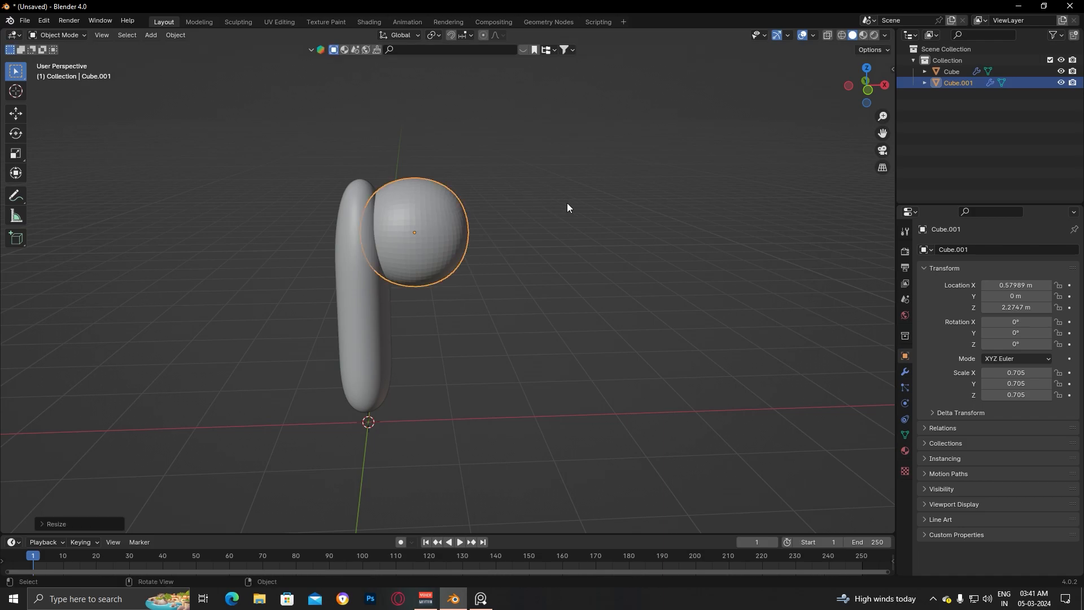
Turn on proportional editing and move the rounded cube's outer top vertices down and inward
left_click(482, 233)
key("Tab")
left_click(502, 170)
left_click_drag(425, 129, 477, 196)
left_click(484, 36)
key("g")
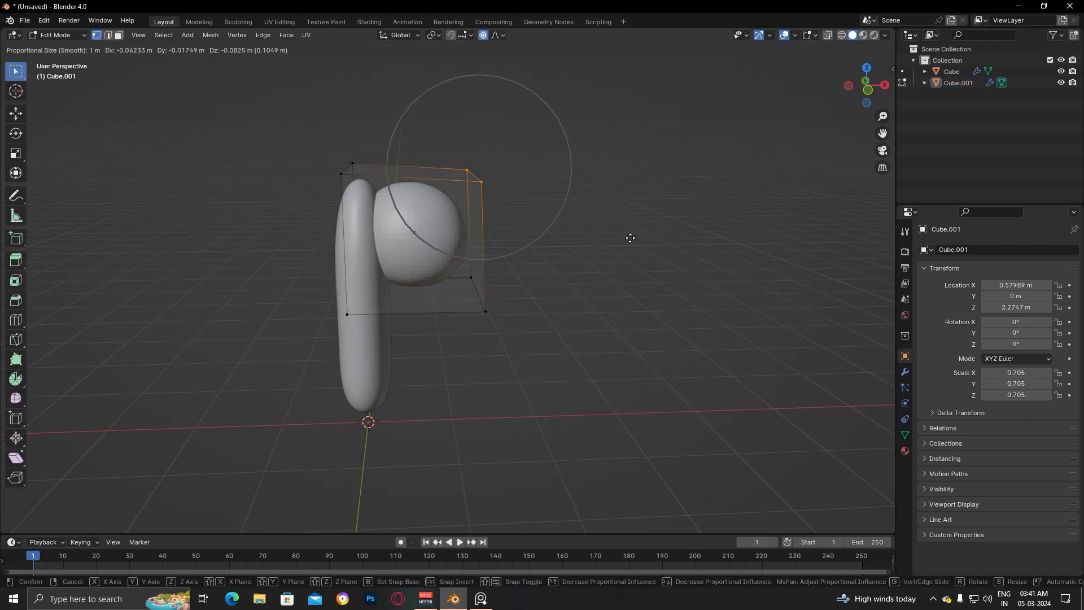
left_click(620, 250)
Raise the rounded cube's outer lower front vertex slightly with proportional editing
left_click_drag(461, 287, 583, 365)
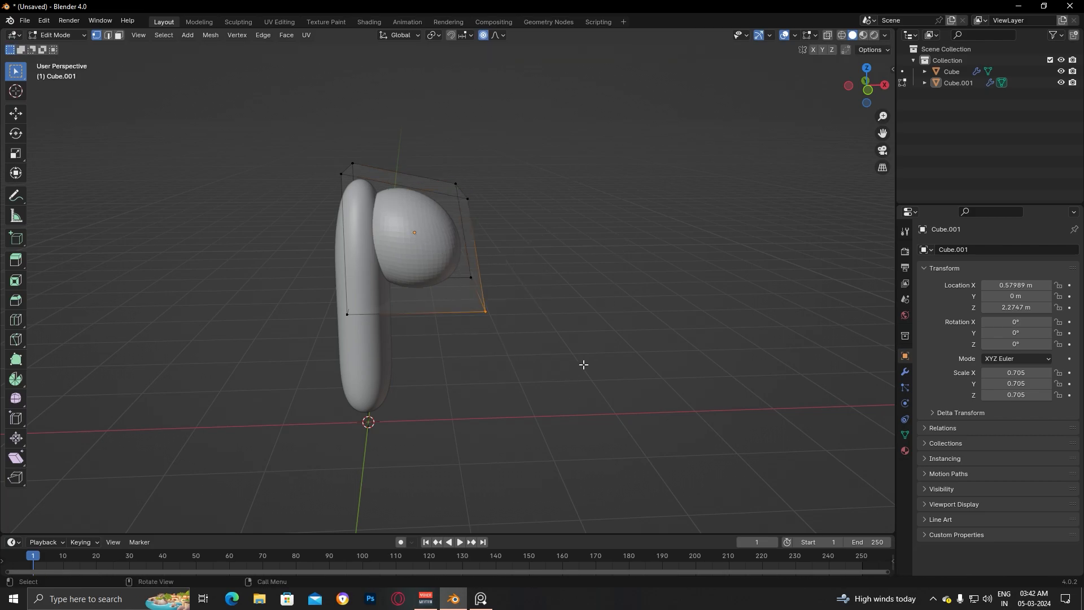
key("g")
left_click(583, 345)
right_click(583, 344)
Switch to wireframe, select both outer lower vertices of the rounded cube and raise them with proportional editing
left_click_drag(458, 264, 538, 344)
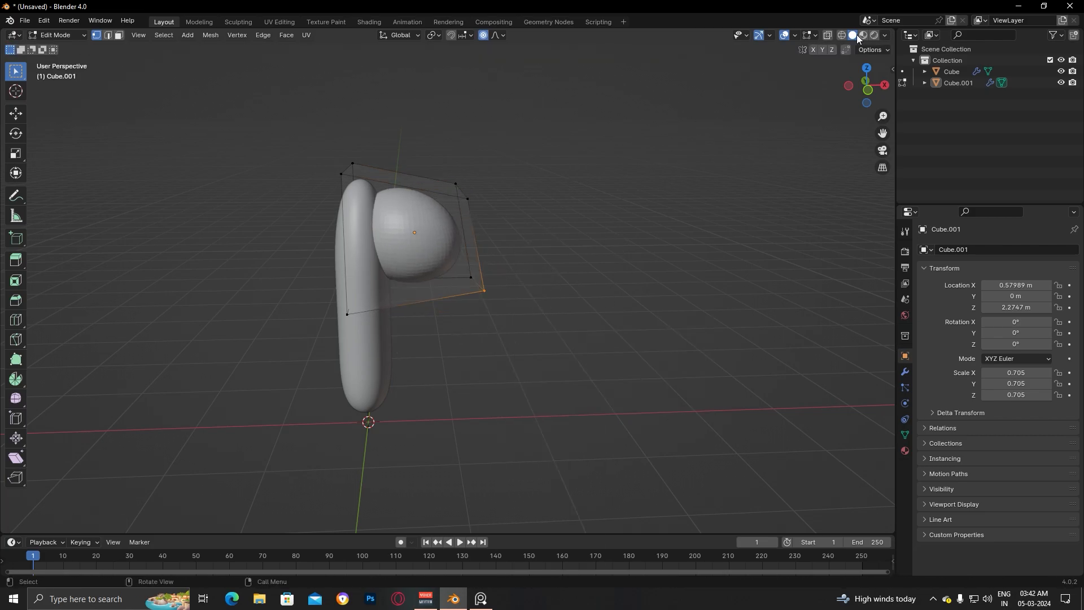
left_click(842, 36)
left_click_drag(459, 264, 559, 300)
key("g")
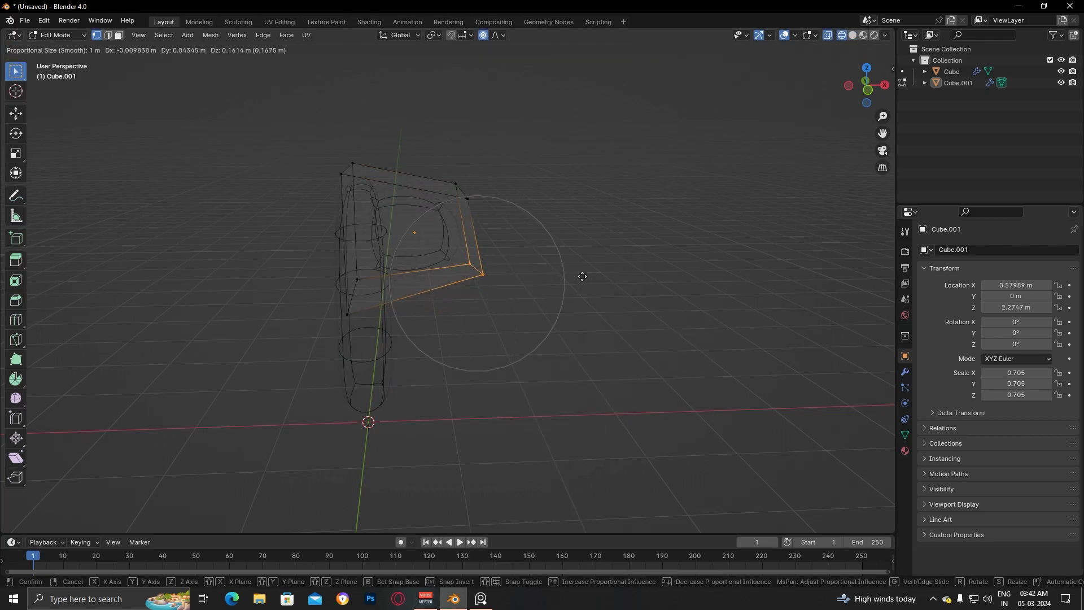
left_click(582, 276)
Move the rounded cube's outer side farther from the column along X with proportional editing
key("g")
key("z")
key("x")
left_click(581, 230)
Add a centred vertical edge loop around the rounded cube and scale the loop up by about 1.14
key("ctrl+r")
left_click(415, 196)
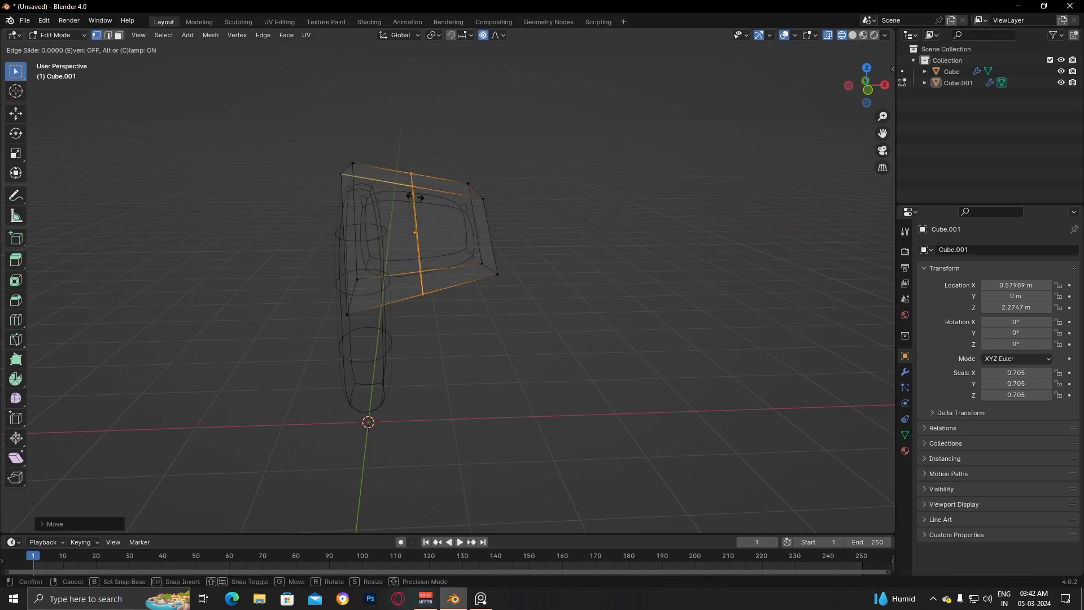
left_click(412, 196)
key("s")
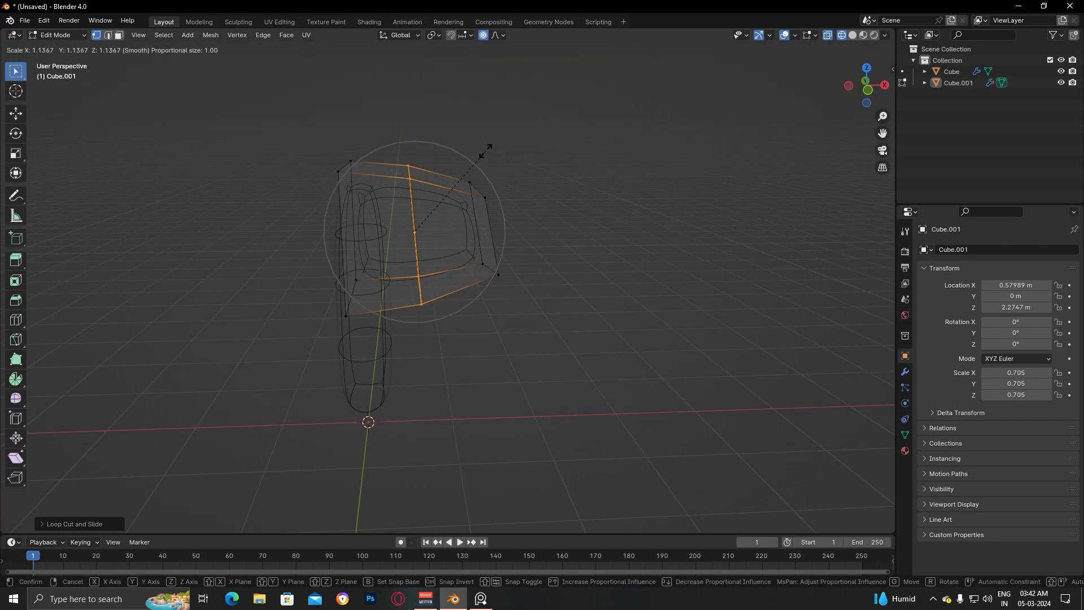
key("Escape")
Return to object mode in solid shading and shrink the rounded cube to a scale of about 0.641
key("Tab")
key("z")
left_click(682, 209)
left_click(411, 215)
key("s")
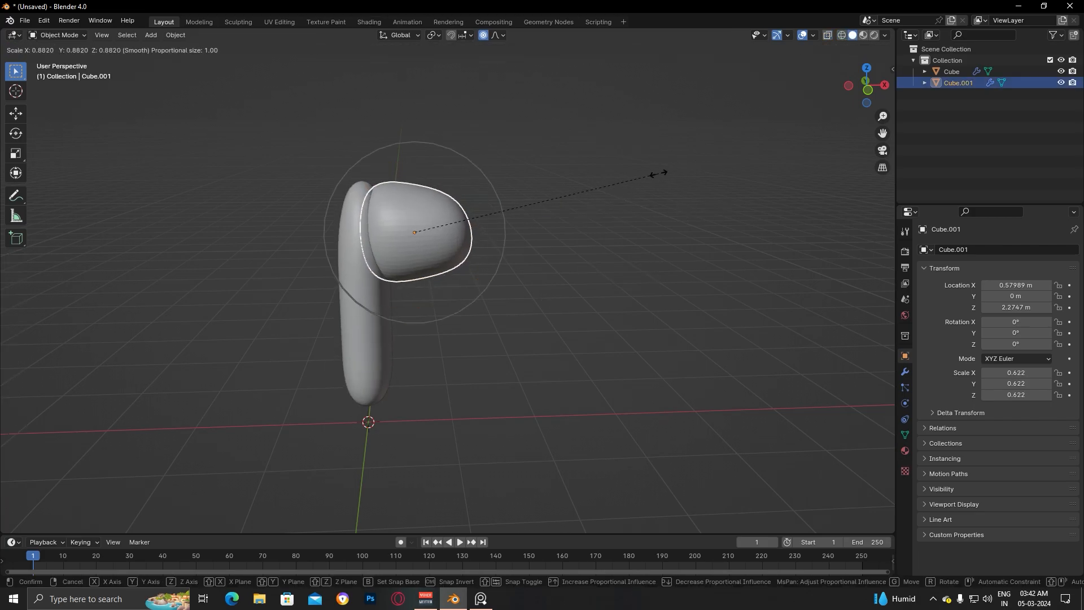
left_click(668, 175)
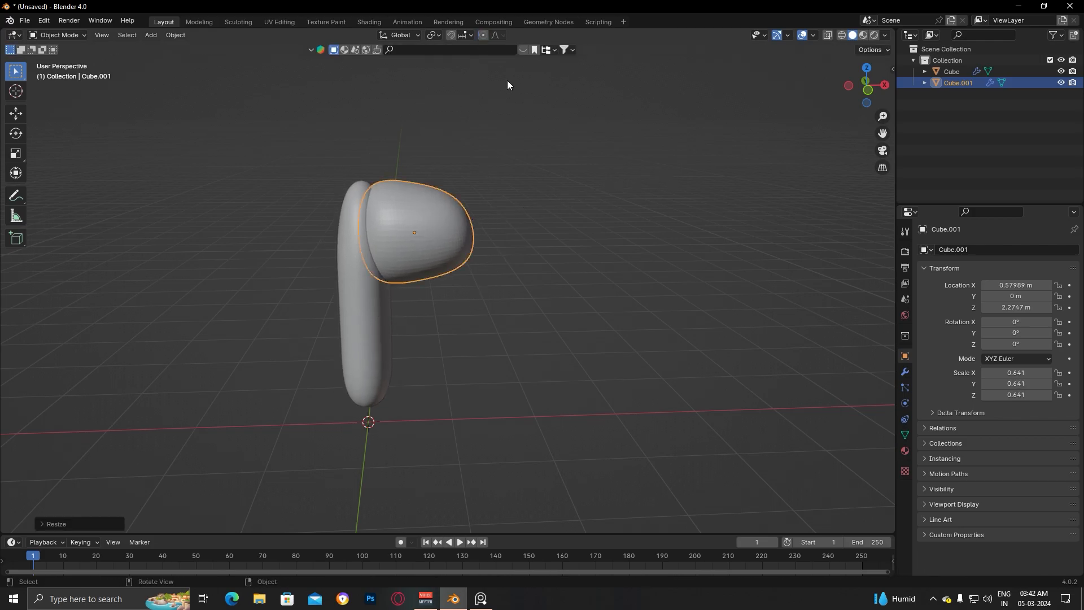
Turn off proportional editing and shrink the rounded cube further
left_click(483, 35)
key("s")
left_click(774, 184)
left_click(359, 331)
key("s")
key("z")
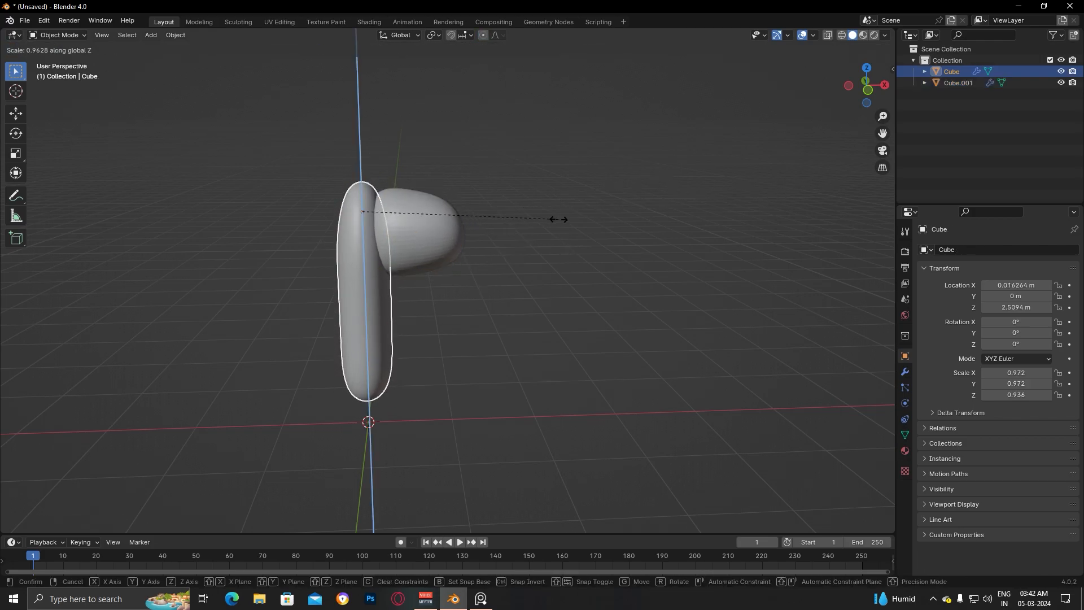
right_click(570, 215)
Set the column's origin to the 3D cursor and enlarge the column to a scale of about 1.010
right_click(384, 299)
left_click(175, 35)
mouse_move(243, 60)
left_click(322, 84)
left_click(538, 210)
left_click(364, 271)
key("s")
left_click(548, 213)
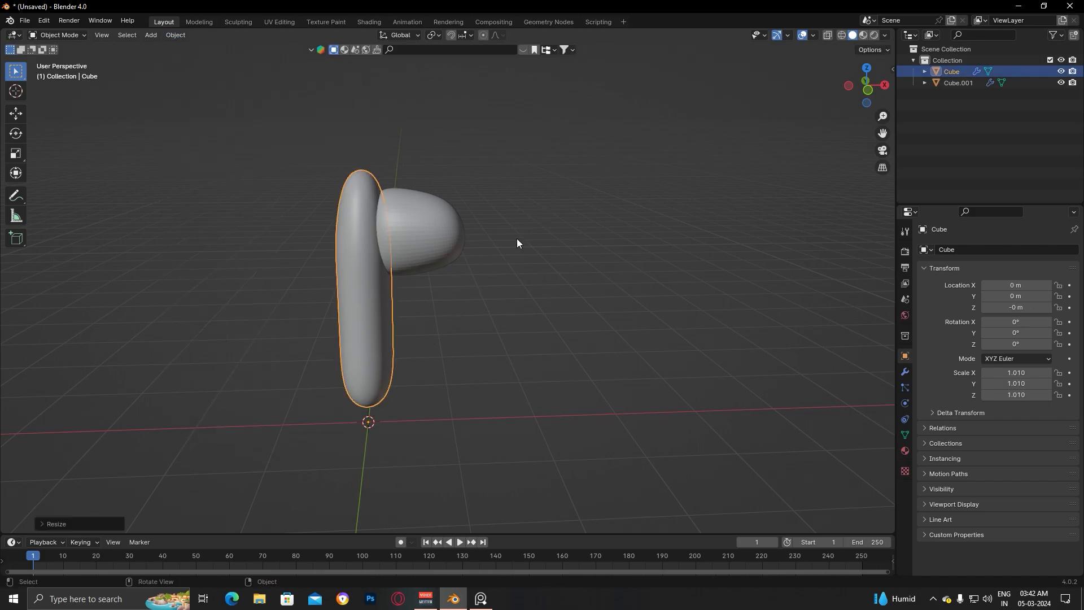
Scale the rounded cube up slightly to about 0.584 and deselect it
left_click(424, 229)
key("s")
left_click(547, 202)
left_click(504, 294)
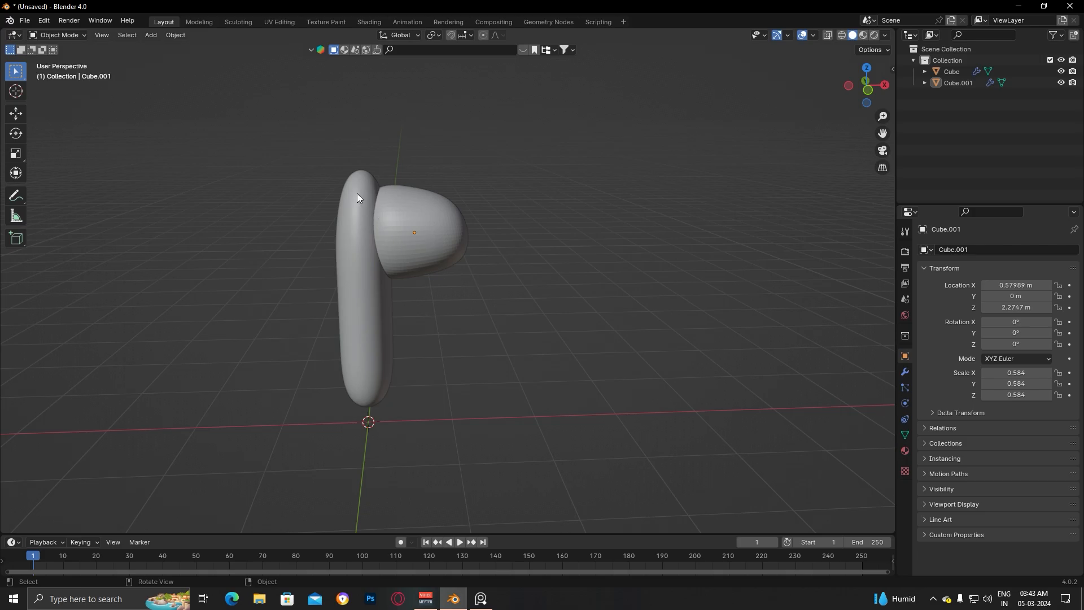
Raise the top vertices of the rounded cube's middle loop about 0.28 m along Z, with a proportional size of about 0.32 m
left_click(411, 196)
key("Tab")
left_click_drag(404, 170, 431, 196)
key("g")
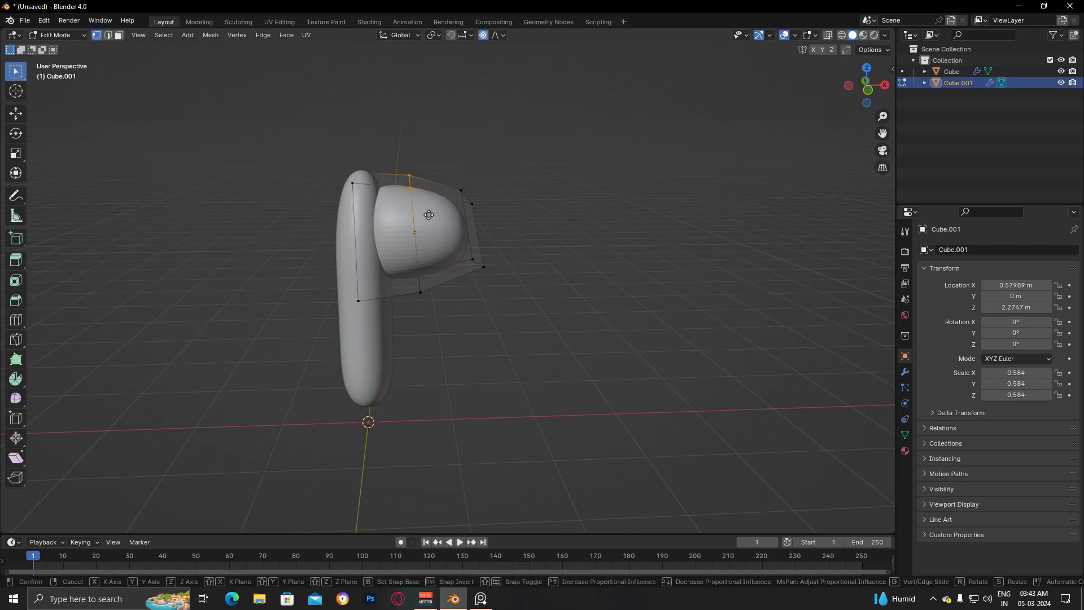
key("z")
scroll(426, 202, "down", 4)
scroll(426, 197, "up", 15)
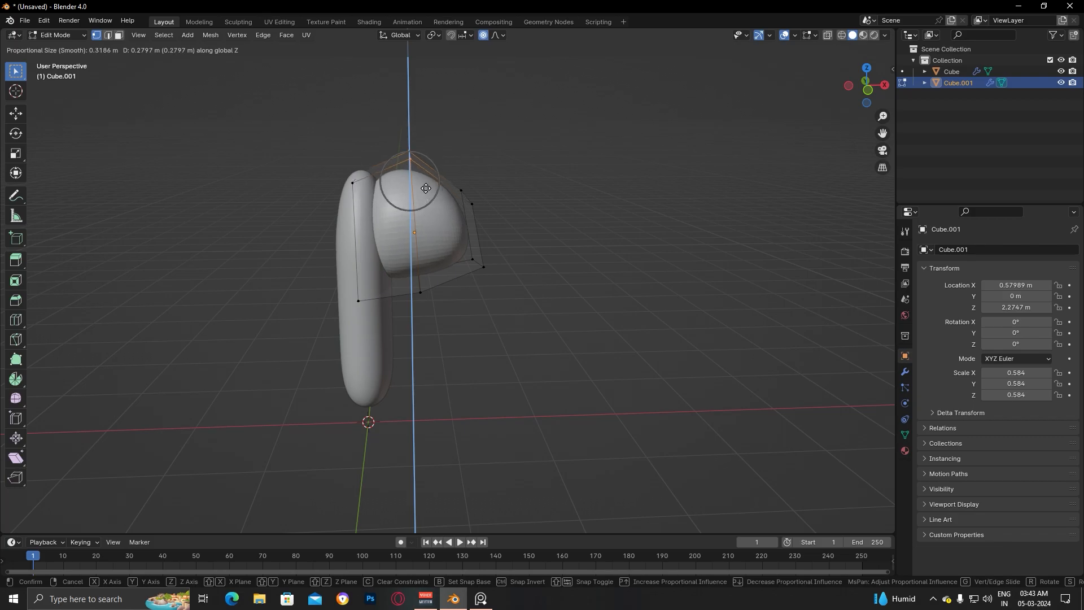
left_click(426, 188)
Lower the middle loop's bottom vertices along Z in wireframe, and return to object mode in solid shading
left_click(420, 292)
left_click(842, 35)
mouse_move(412, 242)
middle_mouse_down()
mouse_move(553, 311)
mouse_move(510, 305)
middle_mouse_up()
middle_click_drag(546, 348, 606, 350)
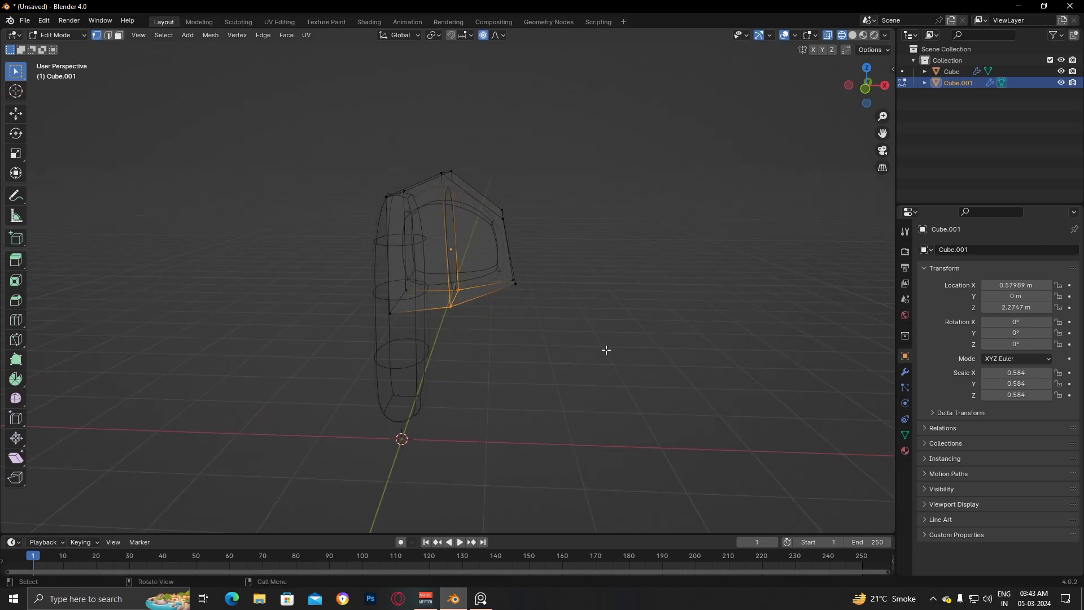
key("g")
key("z")
left_click(607, 376)
left_click(637, 337)
key("z")
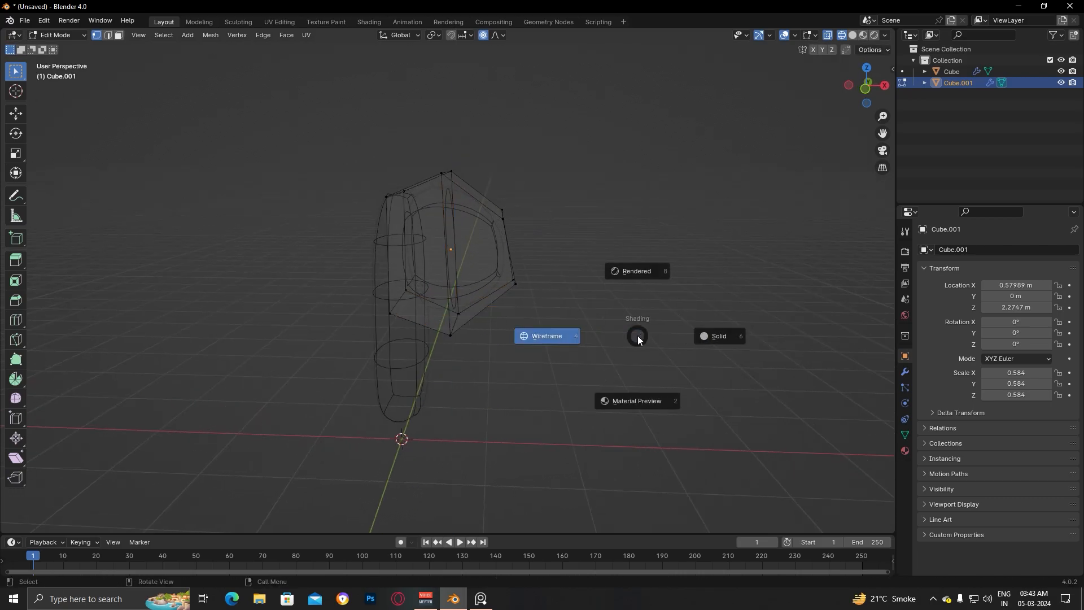
left_click(691, 325)
key("Tab")
left_click(563, 257)
Add a UV sphere and move it upward along Z and outward along X, beyond the rounded cube's tip
mouse_move(567, 257)
middle_mouse_down()
mouse_move(617, 250)
mouse_move(599, 250)
middle_mouse_up()
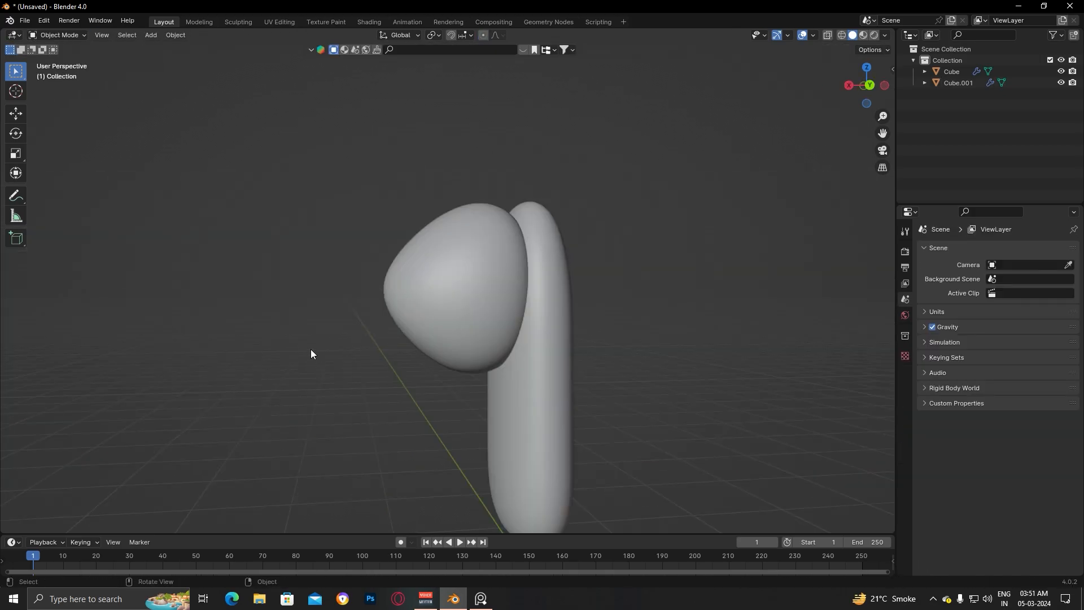
key("shift+a")
mouse_move(309, 350)
left_click(367, 370)
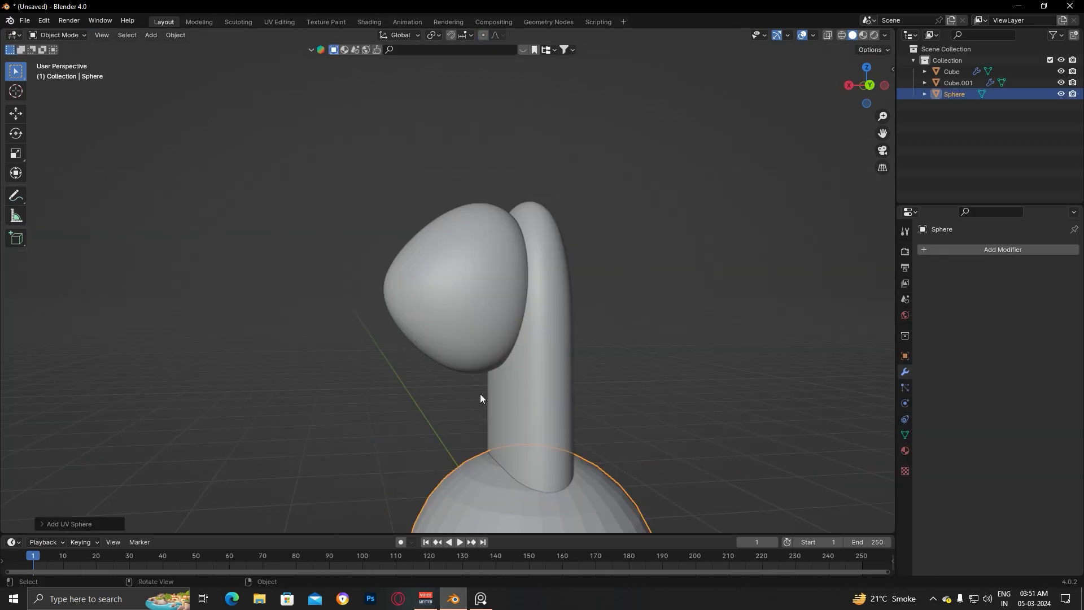
key("g")
key("z")
key("x")
left_click(477, 236)
Switch to wireframe, deselect the sphere's faces, and hide the column and the rounded cube
key("Tab")
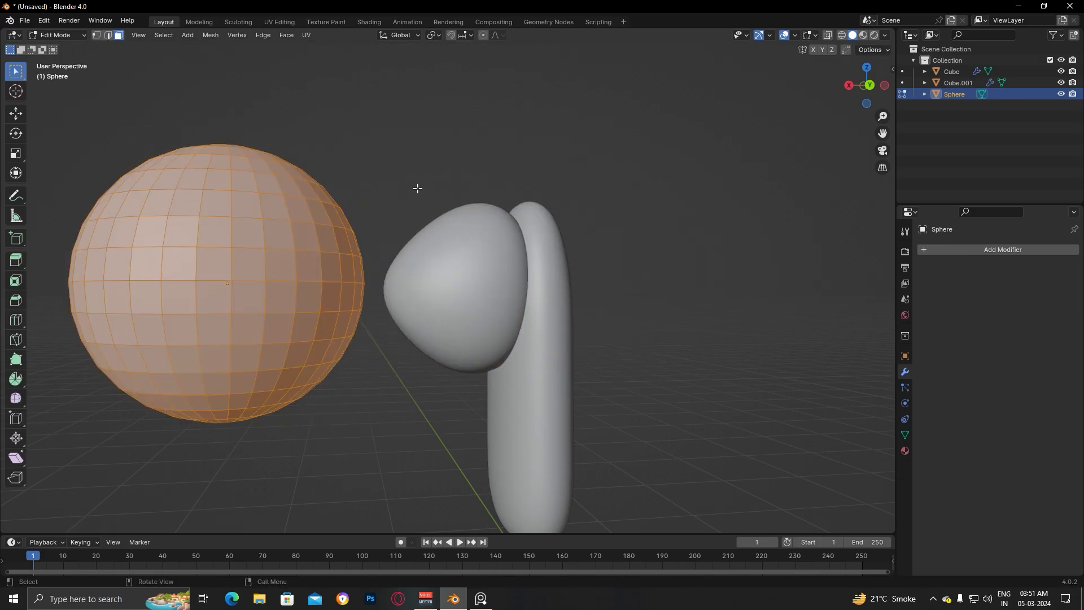
key("shift+z")
key("alt+a")
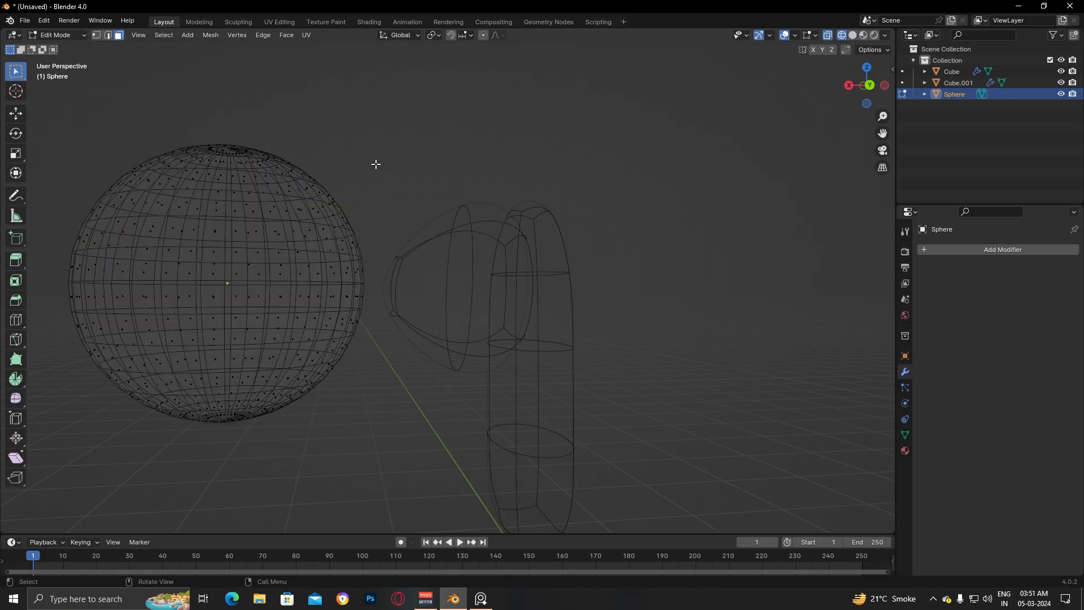
key("KP_3")
middle_click_drag(673, 191, 375, 399)
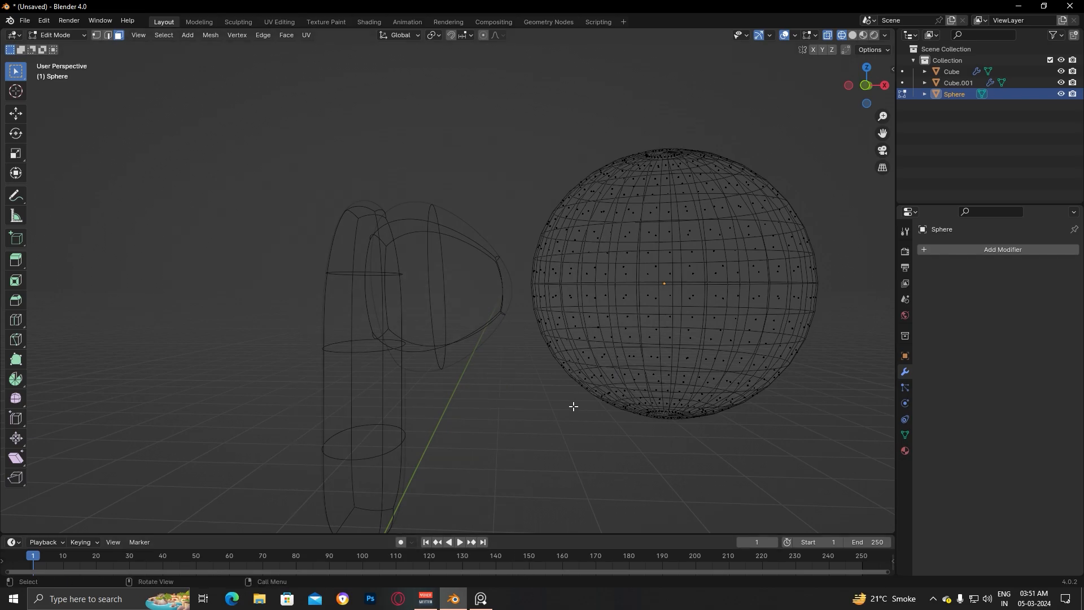
key("Tab")
key("ctrl+i")
key("h")
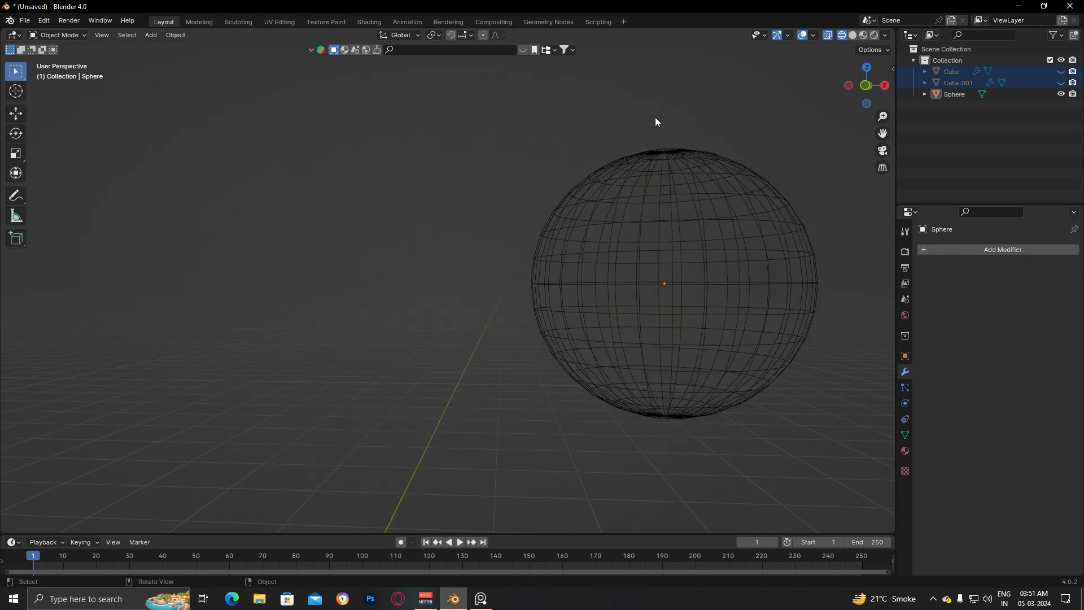
Select the sphere's faces on the negative Y side from the right view and check them from above
key("KP_3")
key("Tab")
left_click_drag(327, 105, 445, 488)
left_click(261, 153)
left_click_drag(258, 105, 451, 472)
key("KP_7")
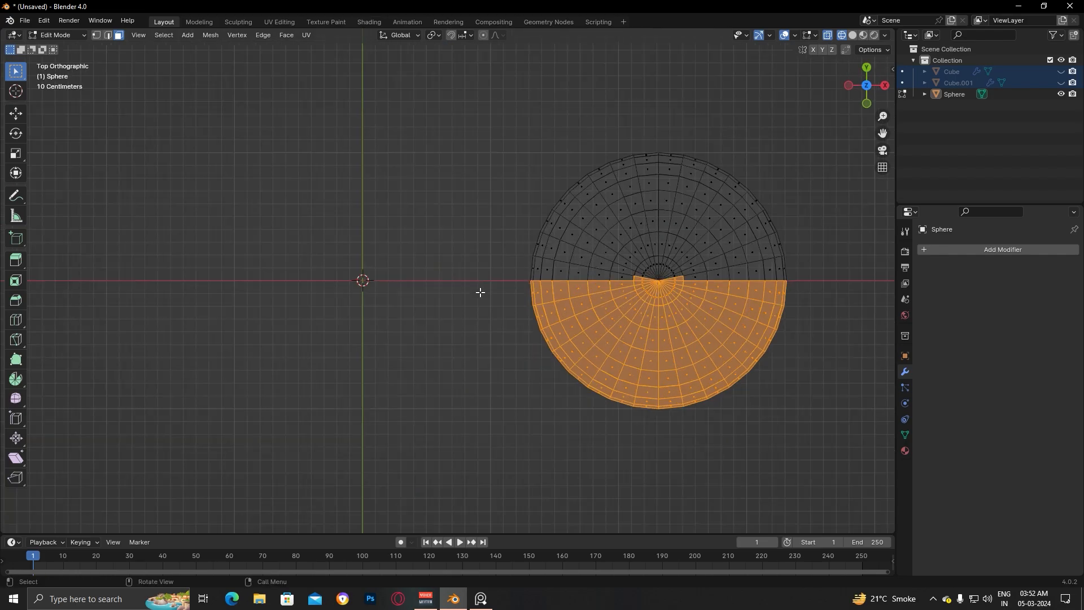
Remove the stray pole faces beyond the centreline from the selection, leaving exactly half of the sphere selected
scroll(699, 290, "up", 3)
middle_click_drag(587, 271, 443, 288, "shift")
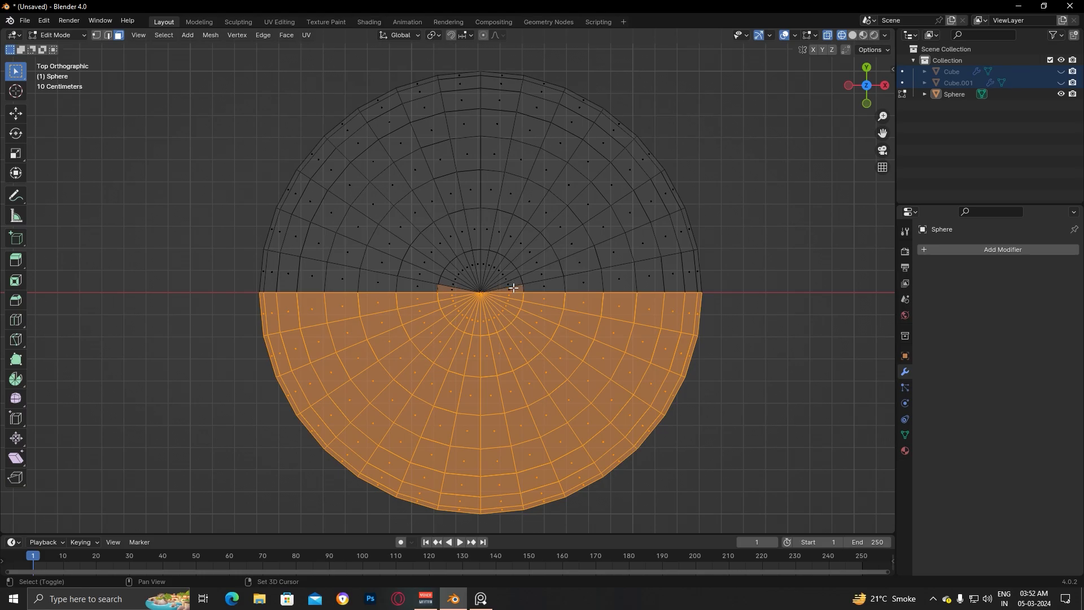
middle_click_drag(739, 313, 423, 179)
left_click(423, 179, "shift")
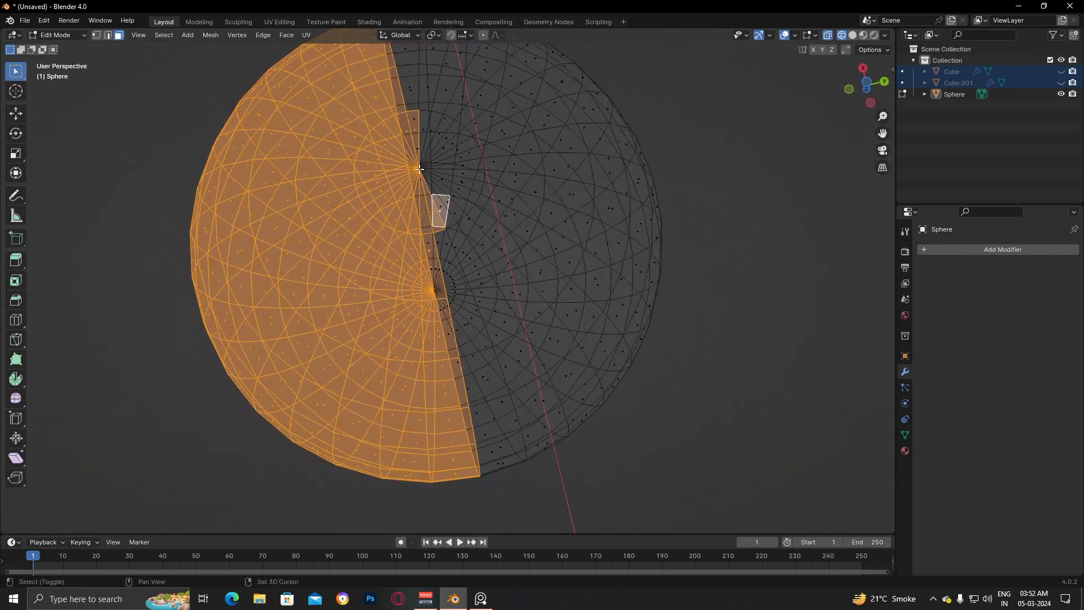
scroll(489, 254, "down", 2)
middle_click_drag(489, 255, 429, 259)
left_click(398, 219, "shift")
scroll(413, 244, "down", 3)
key("KP_3")
scroll(418, 292, "up", 2)
scroll(411, 290, "up", 1)
key("x")
left_click(411, 312)
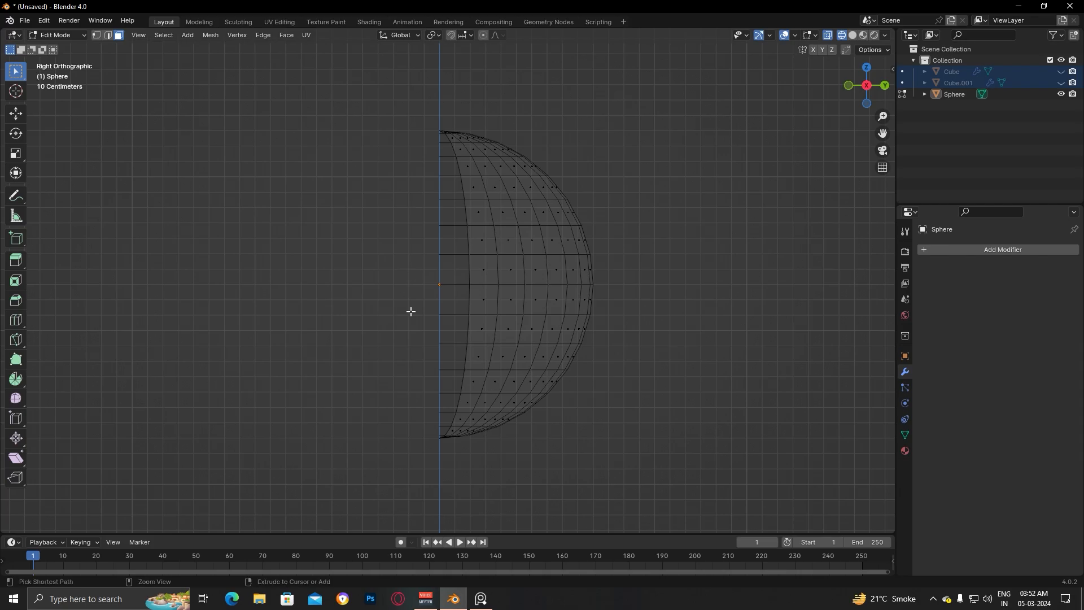
key("ctrl+z")
Delete the selected half of the sphere and return to object mode
key("x")
left_click(411, 305)
middle_click_drag(733, 325, 611, 200)
key("alt+h")
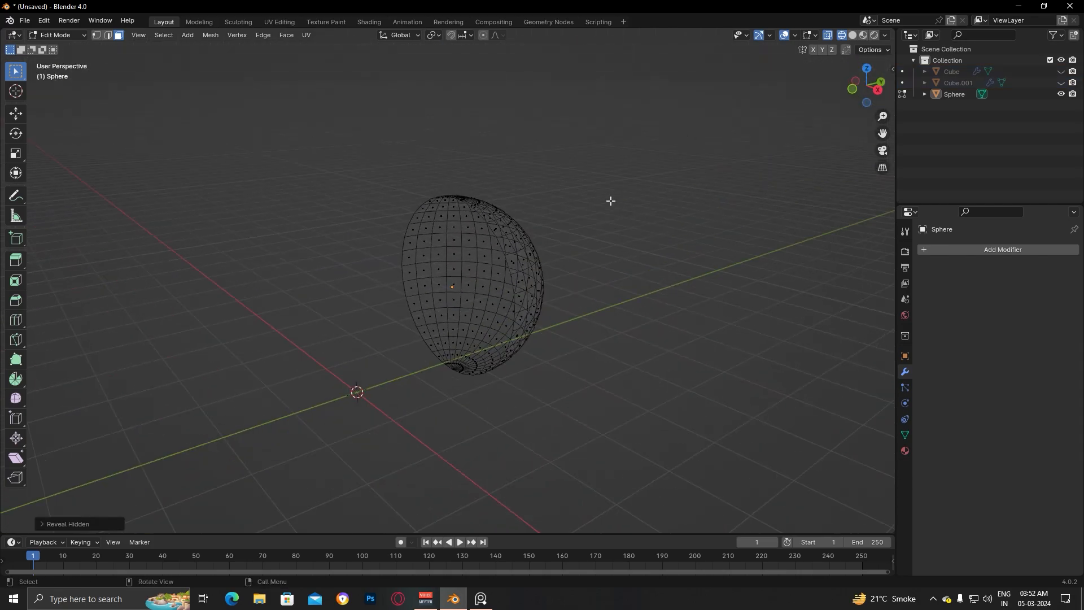
scroll(648, 282, "down", 3)
key("Tab")
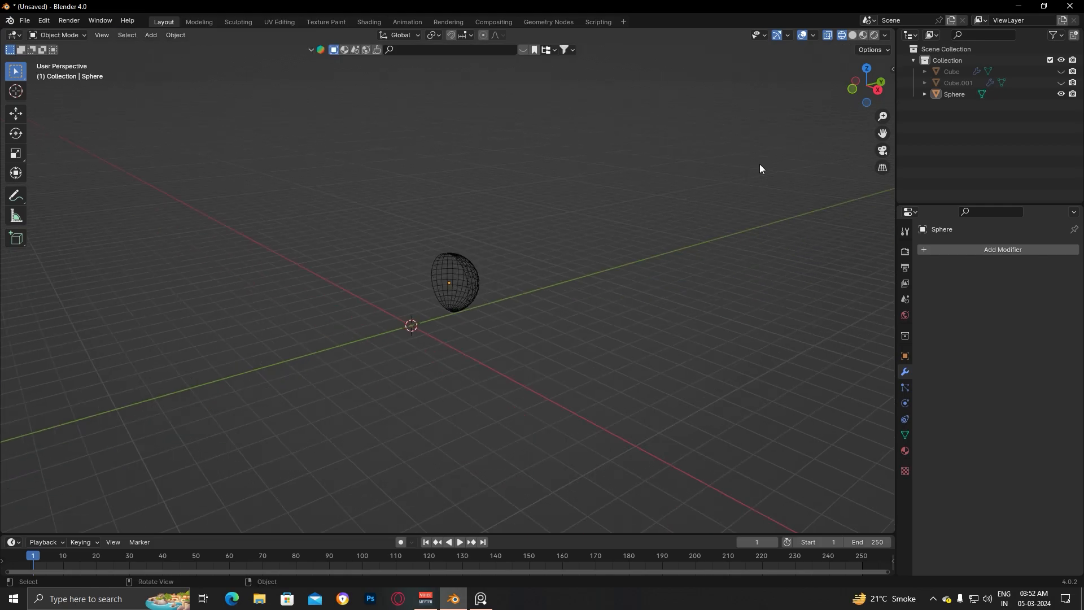
key("Tab")
key("Tab")
Switch to solid shading, reveal the hidden column and rounded cube, and select only the half-sphere
key("z")
left_click(728, 171)
key("alt+h")
key("ctrl+i")
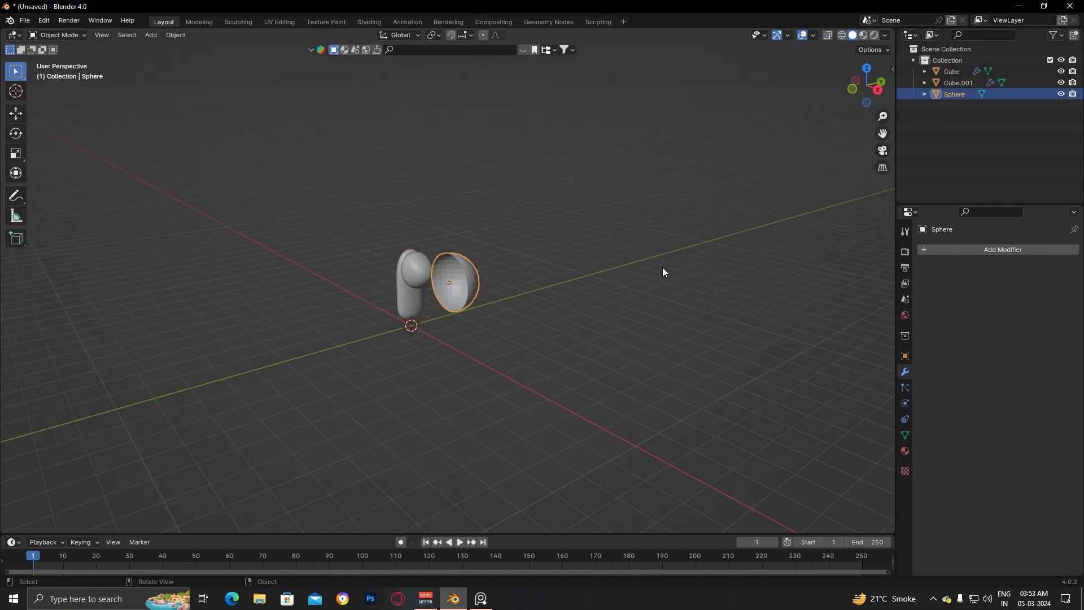
Rotate the half-sphere about the Z axis so its open side faces the rounded cube
type("rz90")
type("909999")
type("999999999999")
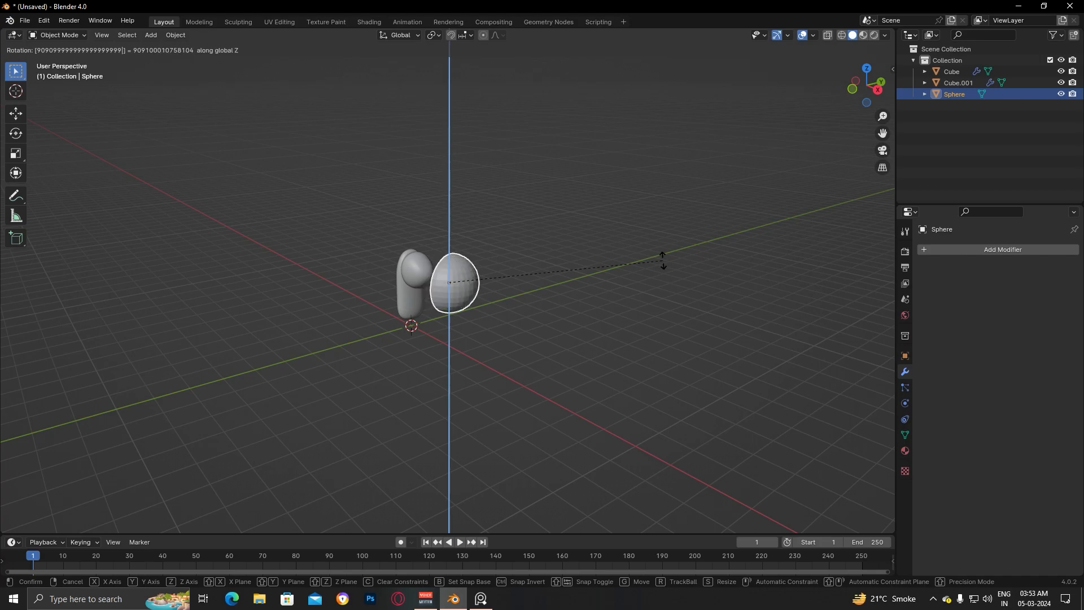
key("Return")
Scale the half-sphere down to about the rounded cube's height in the front view
key("KP_1")
key("z")
left_click(595, 239)
key("s")
left_click(515, 315)
key("KP_Decimal")
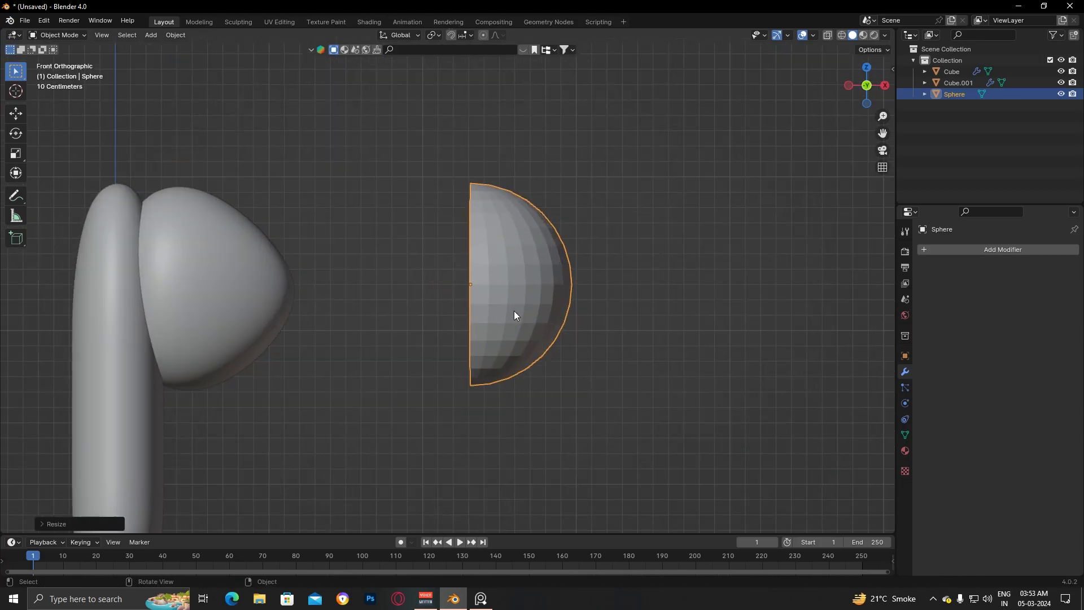
Select the half-sphere's open rim in edge mode and extrude it toward the rounded cube
key("Tab")
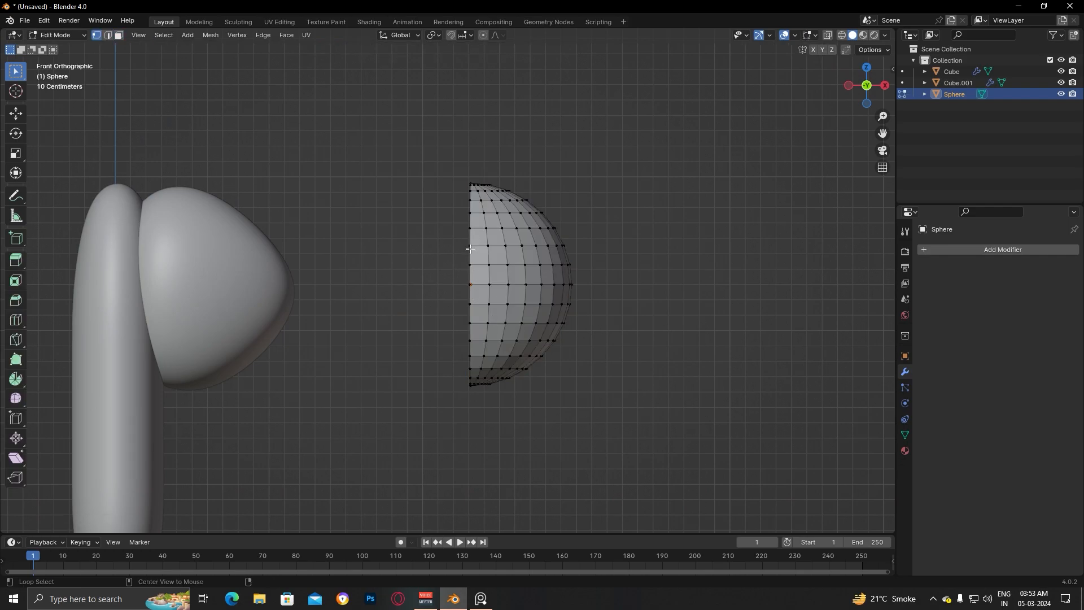
middle_click_drag(431, 333, 530, 296)
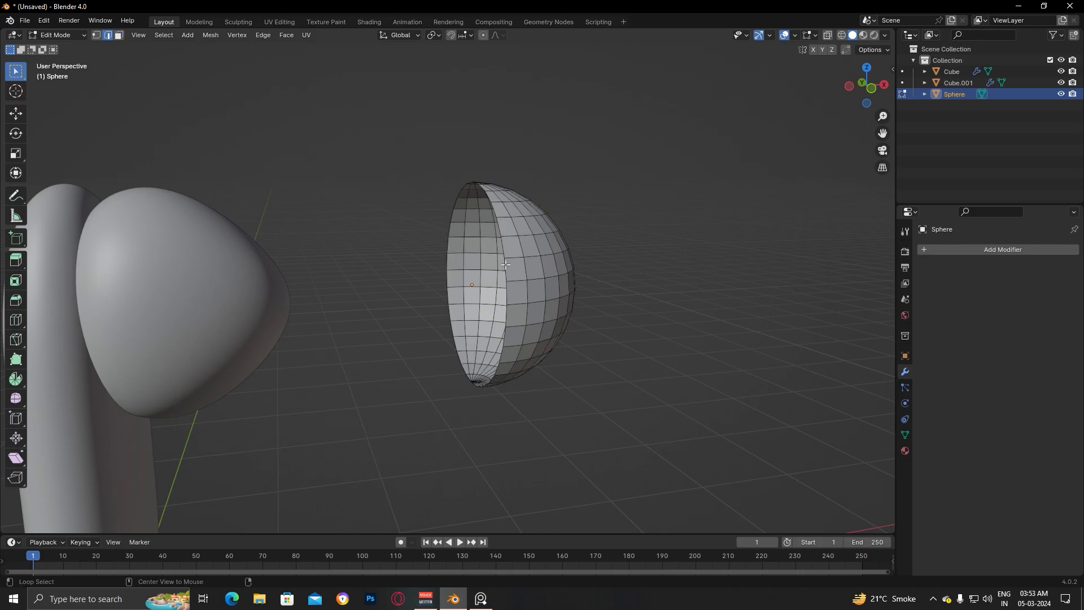
key("e")
left_click(687, 284)
key("Tab")
key("Tab")
left_click(694, 317)
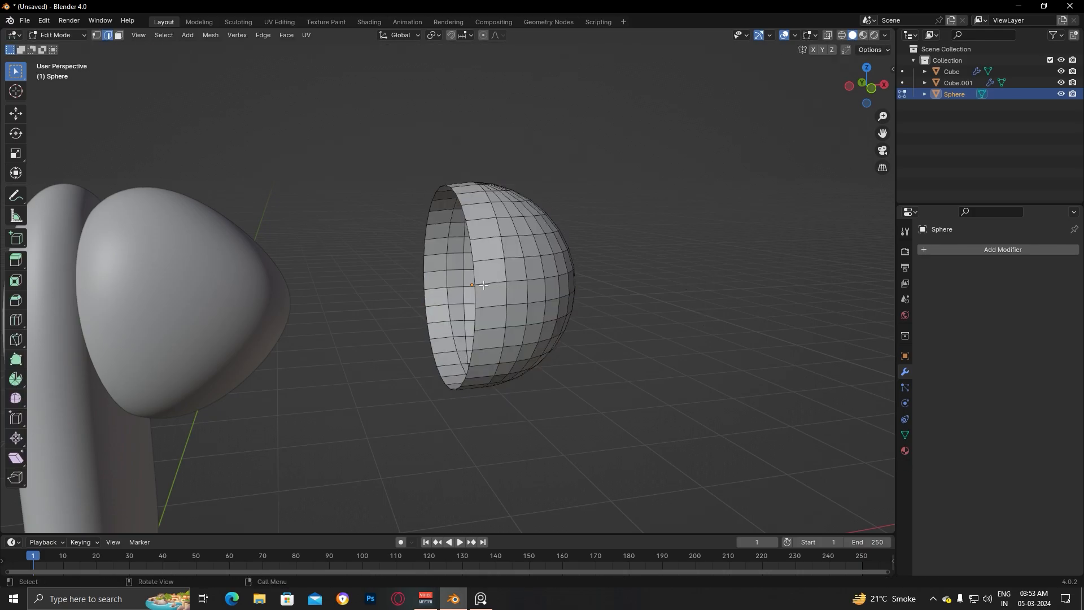
Extrude the rim edge loop in place and scale it inward to form a narrow lip
middle_click_drag(473, 258, 551, 261)
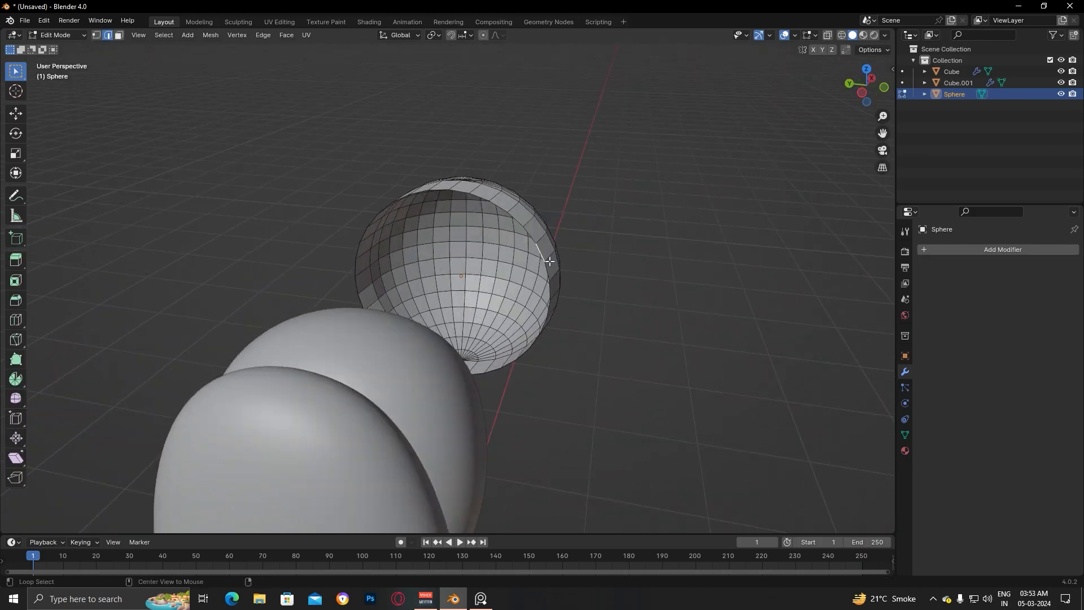
key("s")
left_click(668, 260)
Extrude the lip's inner edge loop along X deep into the hollow half-sphere and check it in wireframe
key("e")
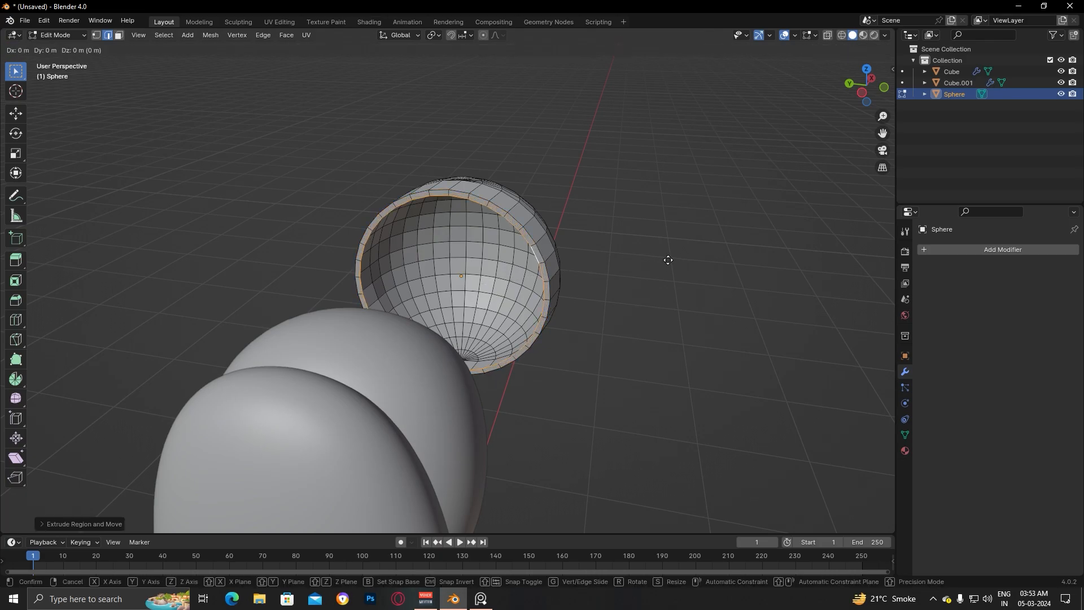
key("x")
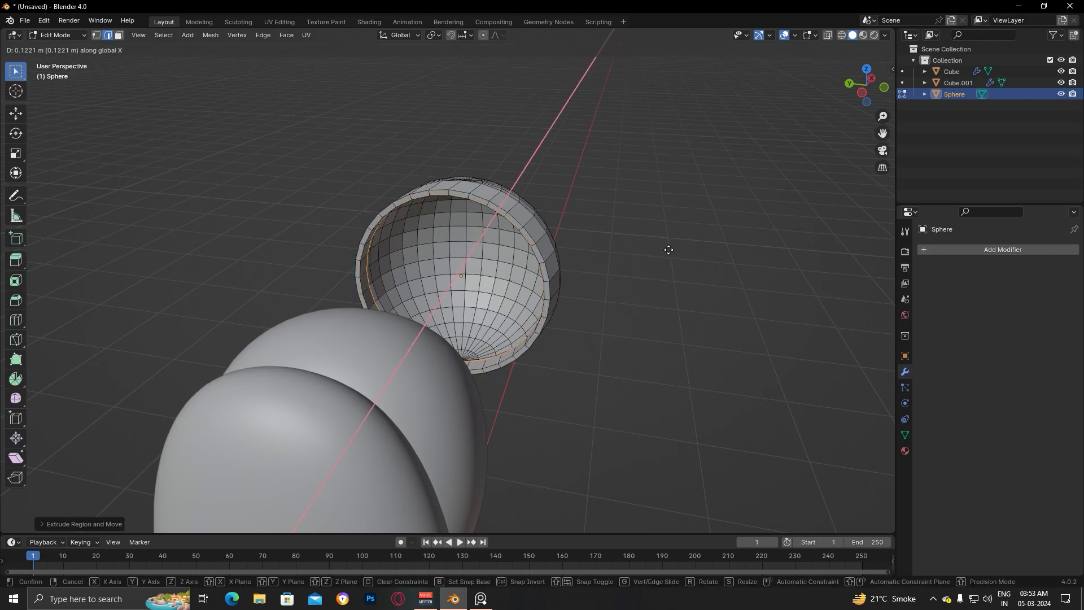
left_click(686, 220)
middle_click_drag(686, 220, 719, 160)
key("shift+z")
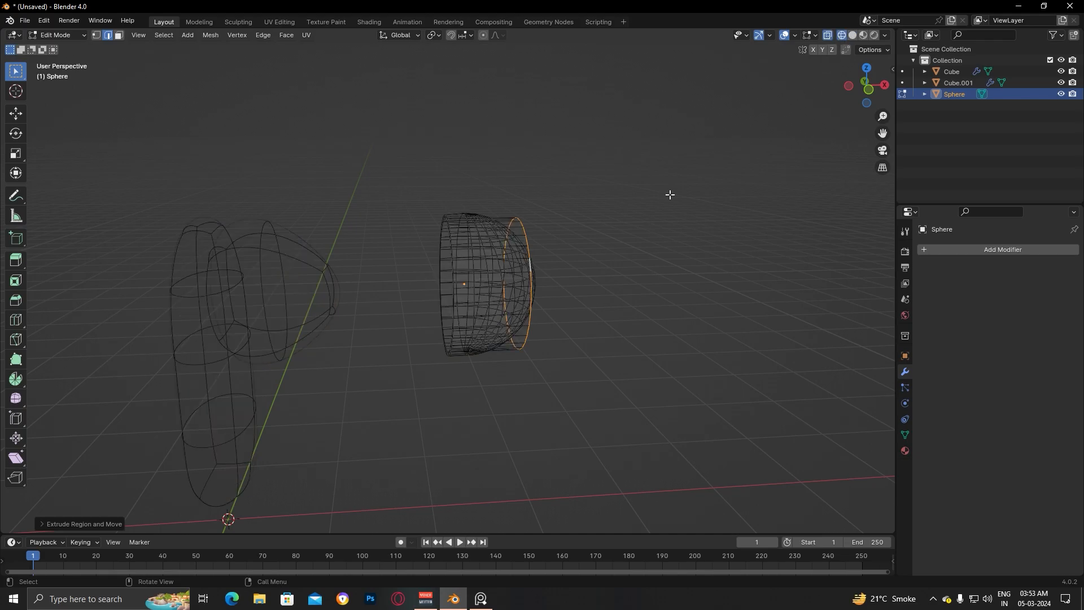
Scale the extruded inner edge loop down inside the hollow half-sphere, check it in wireframe and return to solid shading
key("s")
left_click(657, 207)
middle_click_drag(656, 207, 639, 233)
scroll(516, 308, "up", 6)
key("Tab")
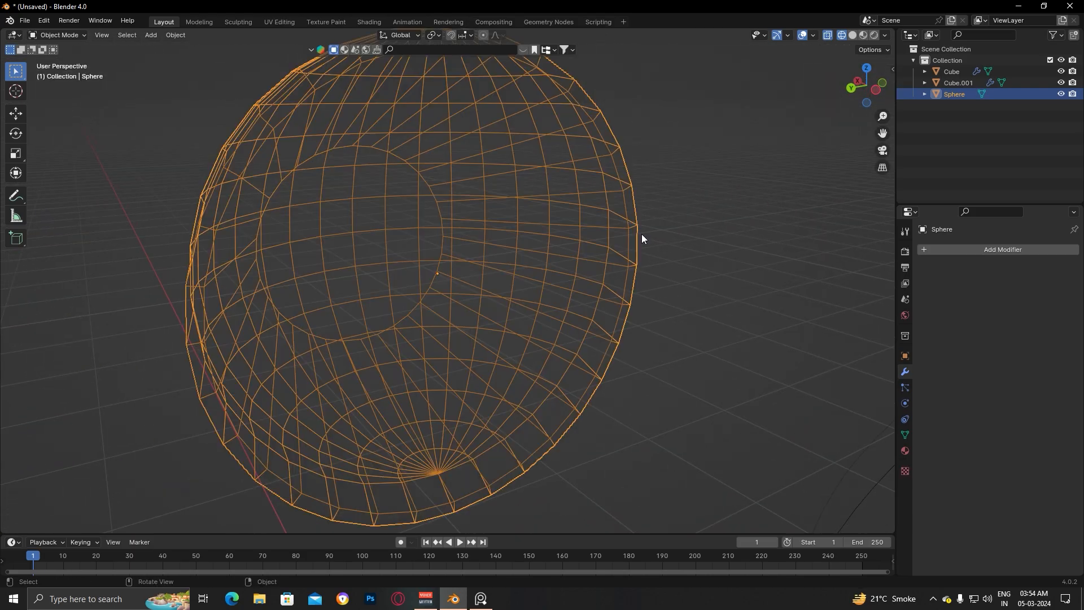
key("z")
left_click(785, 149)
scroll(507, 191, "up", 3)
Add several evenly spaced loop cuts around the inner wall of the hollow half-sphere
key("Tab")
left_click(537, 172)
key("ctrl+r")
scroll(525, 214, "up", 6)
left_click(520, 223)
right_click(753, 215)
middle_click_drag(752, 215, 642, 203)
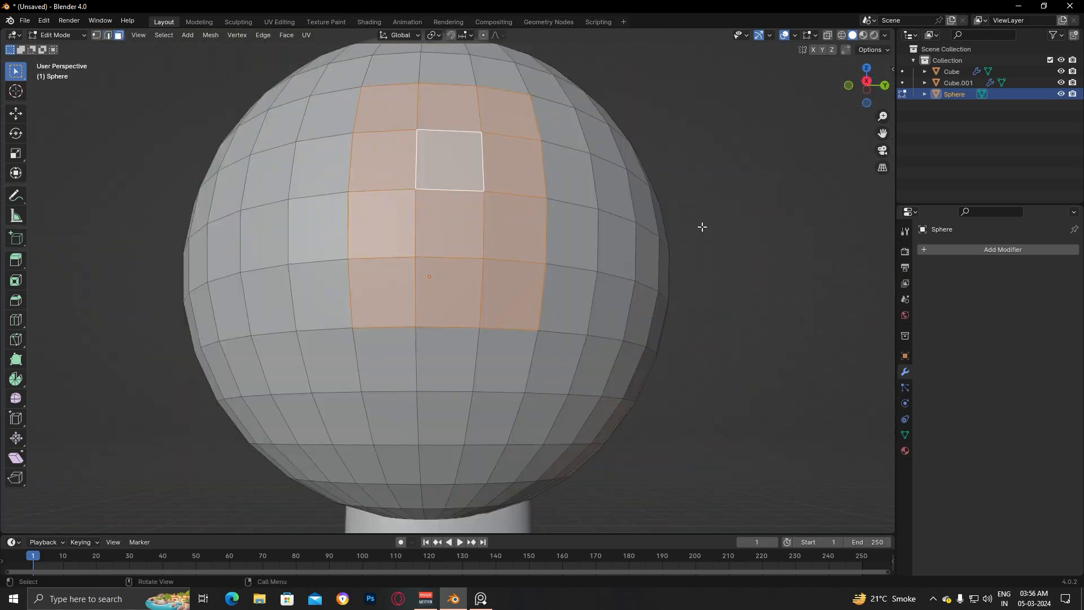
Inset the selected block of faces on the half-sphere's closed end by about 0.04 m
key("i")
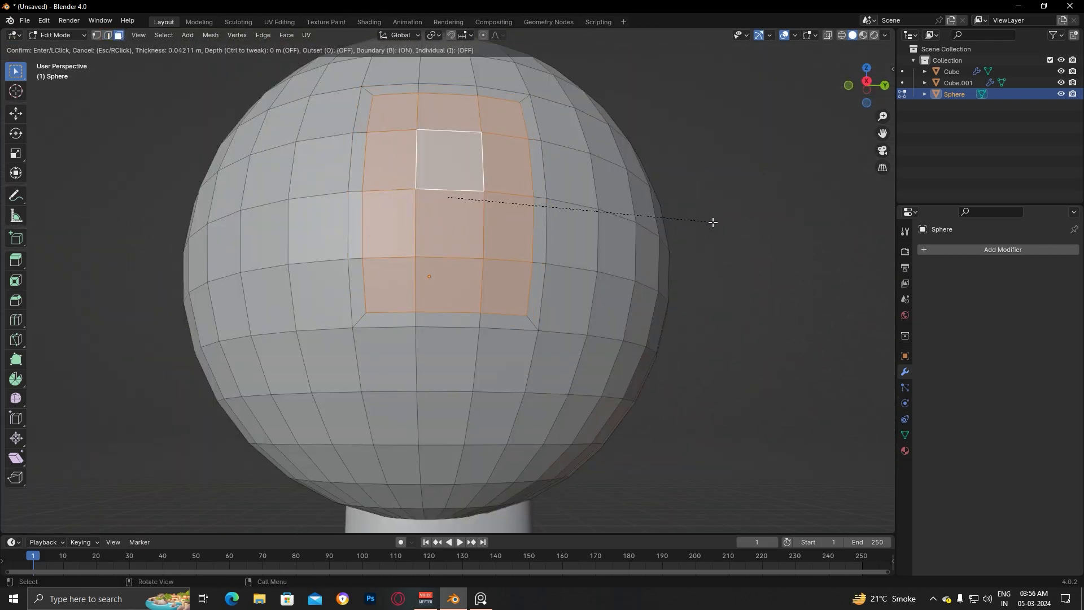
left_click(704, 222)
left_click(704, 222)
middle_click_drag(704, 222, 771, 231)
Select the inset faces on the closed end and reshape their outline into a circle
left_click(385, 192, "shift")
left_click(386, 257, "shift")
left_click(391, 313, "shift")
left_click(440, 314, "shift")
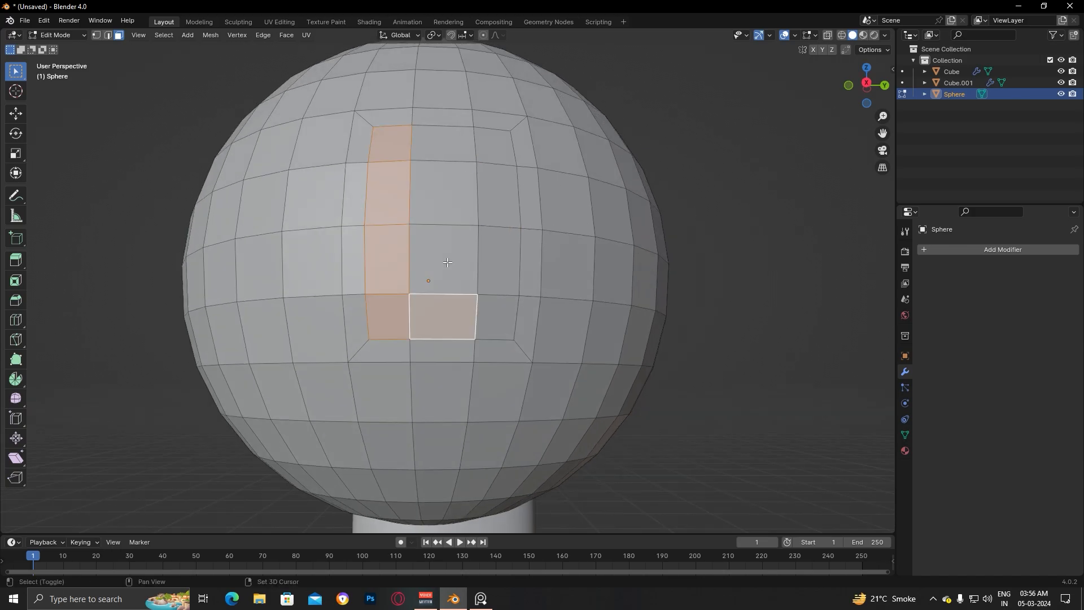
left_click(502, 202, "shift")
left_click(497, 316, "shift")
right_click(389, 186)
left_click(478, 196)
mouse_move(787, 220)
middle_mouse_down()
mouse_move(729, 240)
mouse_move(792, 224)
middle_mouse_up()
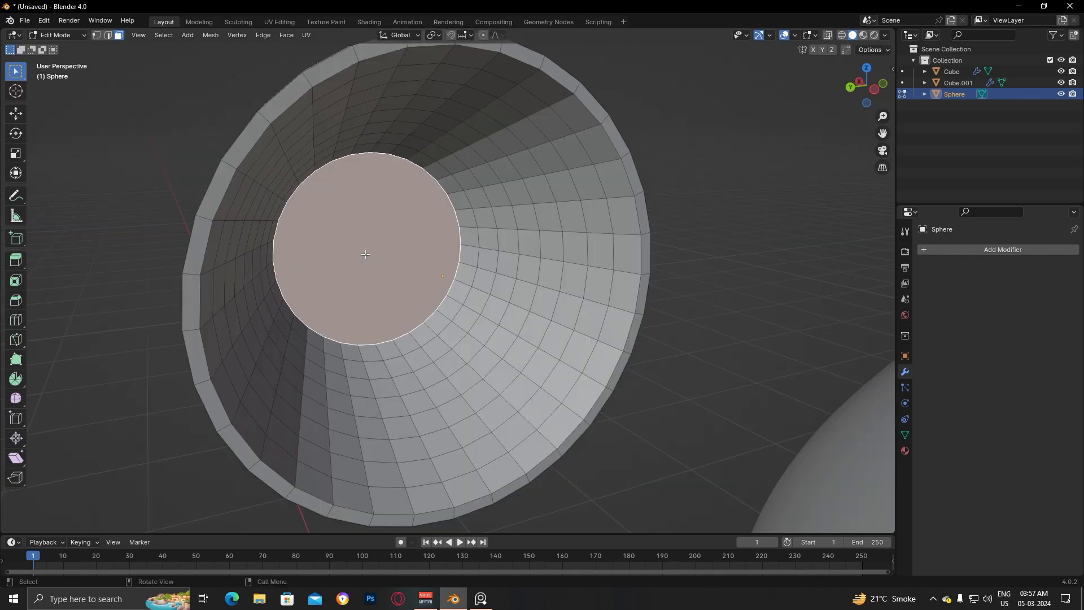
right_click(365, 254)
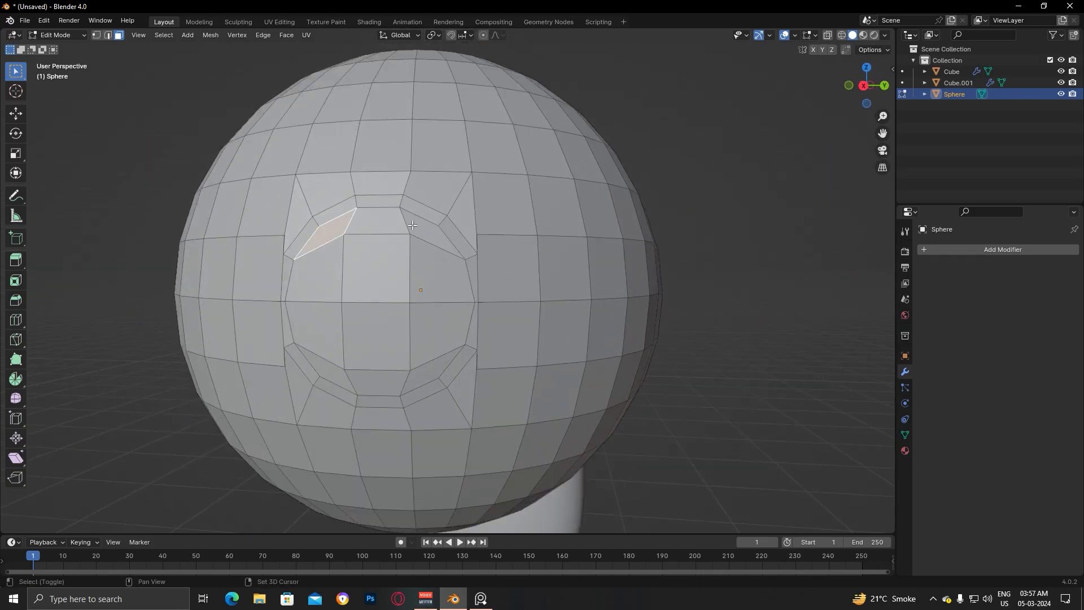
Select all faces within the circular outline and extrude them inward to form a round hole through the closed end
left_click(330, 233, "shift")
left_click(320, 327, "shift")
left_click(372, 339, "shift")
left_click(384, 385, "shift")
left_click(377, 274, "shift")
left_click(439, 327, "shift")
left_click(429, 372, "shift")
left_click(432, 233, "shift")
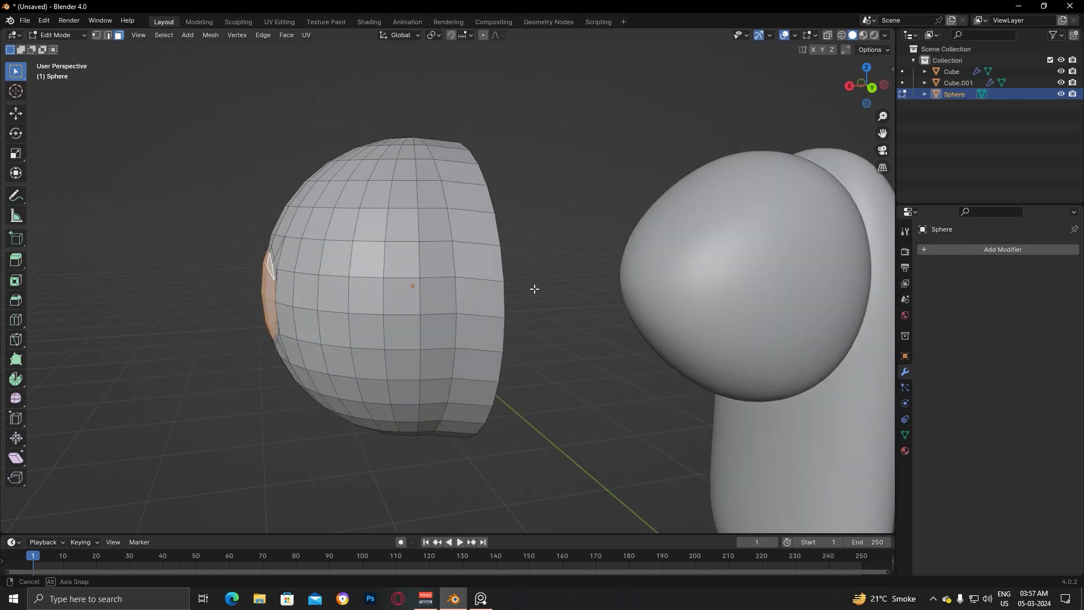
middle_click_drag(535, 288, 438, 296)
key("e")
left_click(484, 322)
middle_click_drag(484, 322, 508, 303)
scroll(508, 303, "up", 4)
scroll(282, 243, "down", 1)
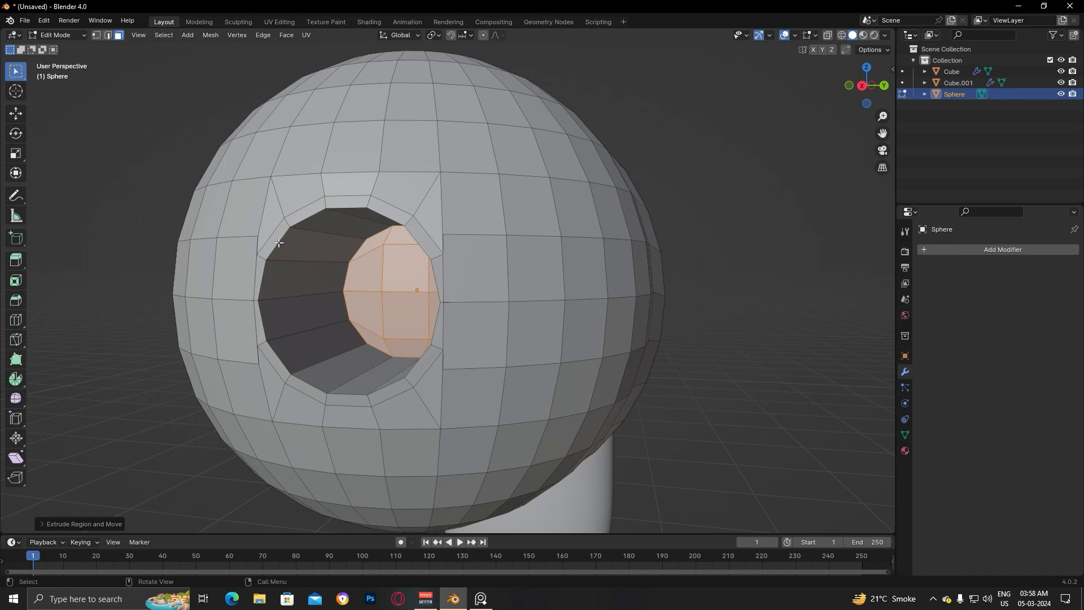
Select the hole's rim edge loop, scale it slightly inward and bevel it
scroll(279, 242, "up", 2)
scroll(278, 242, "down", 2)
key("2")
left_click(225, 222)
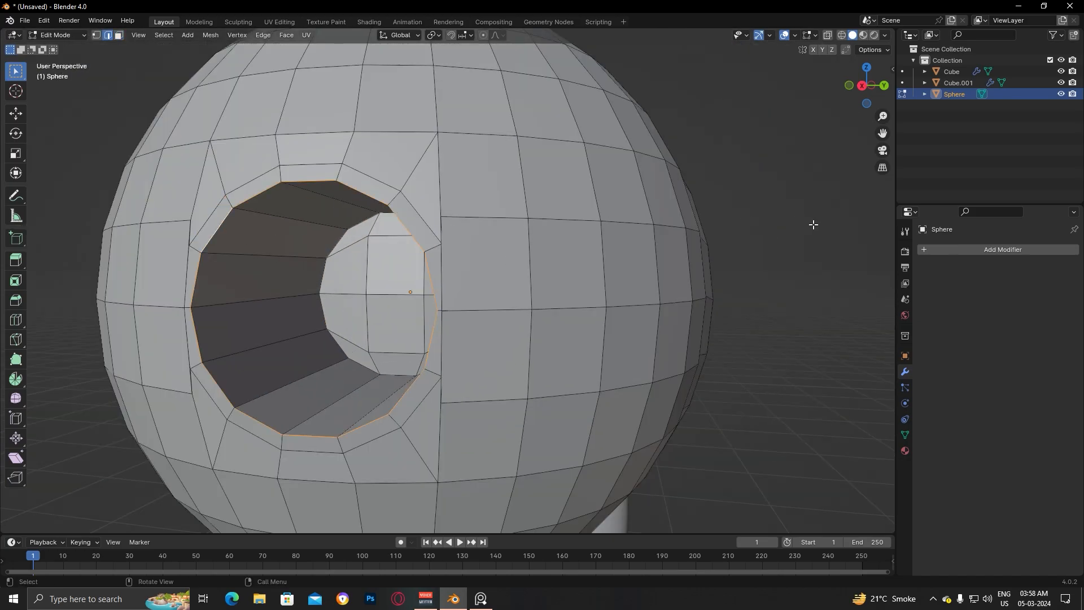
key("s")
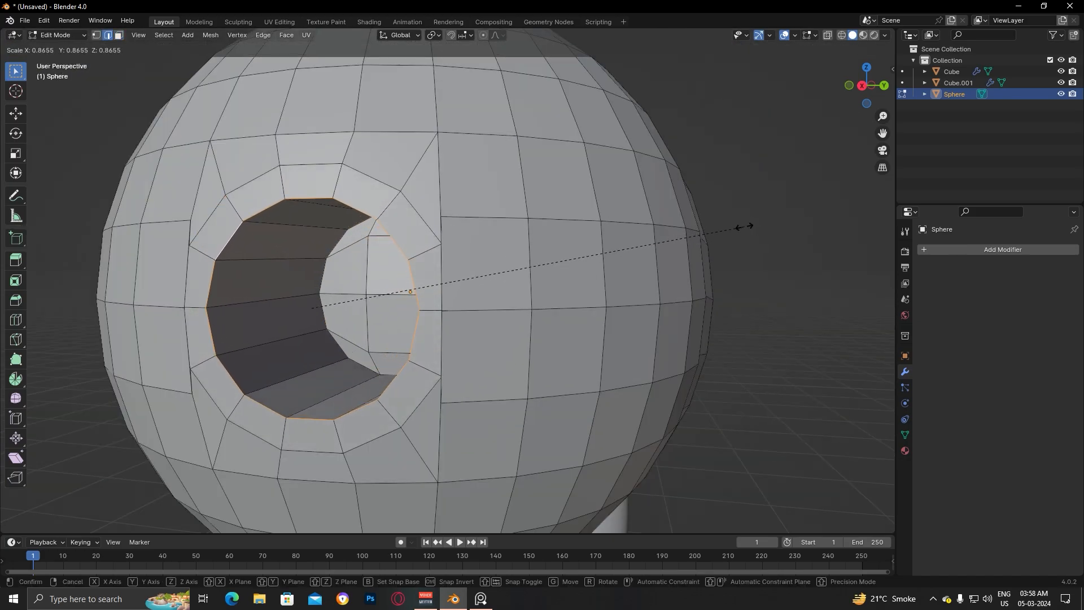
left_click(742, 227)
key("ctrl+b")
left_click(656, 251)
left_click(727, 187)
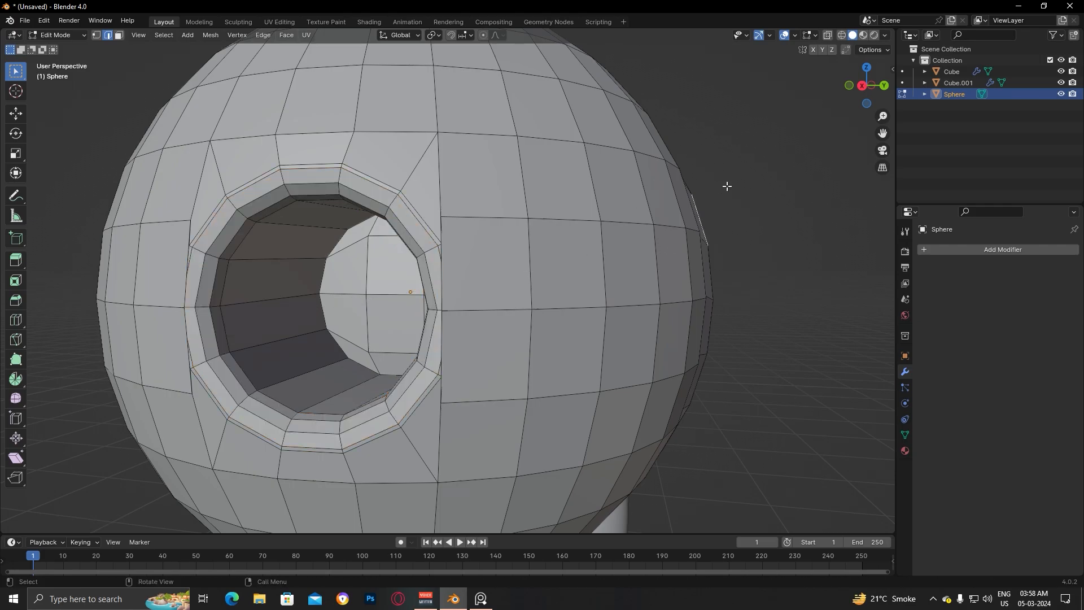
Add a Subdivision modifier with viewport level 4 to the half-sphere in Object Mode
scroll(735, 184, "down", 5)
key("Tab")
key("ctrl+4")
left_click(720, 244)
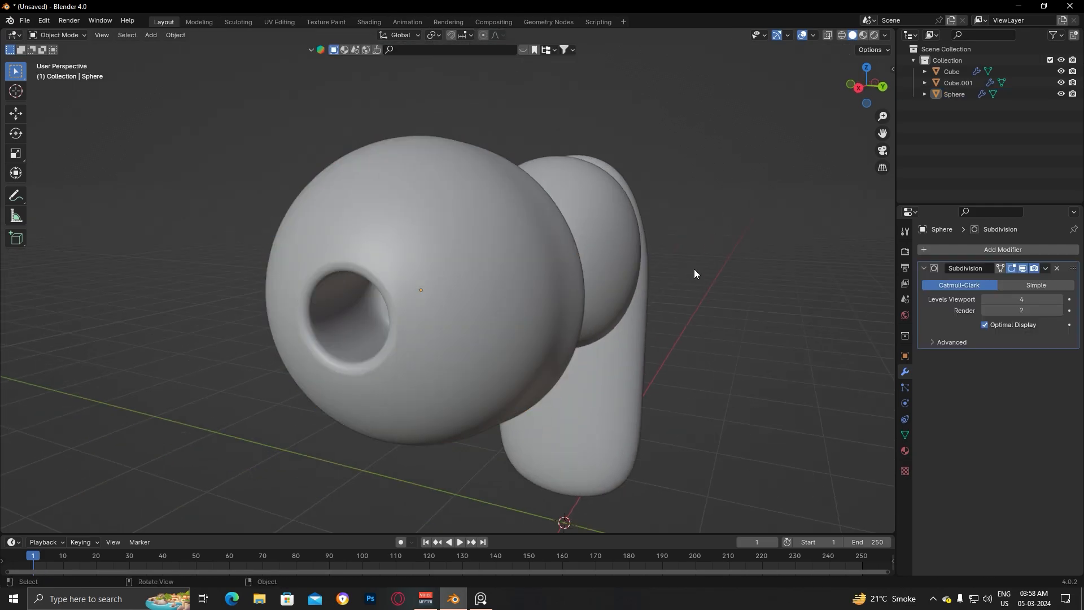
middle_click_drag(720, 244, 729, 236)
scroll(729, 236, "down", 2)
scroll(372, 291, "up", 3)
Add two loop cuts around the hole's inner wall and slide them along it to tighten its edges
key("Tab")
key("ctrl+r")
left_click(337, 300)
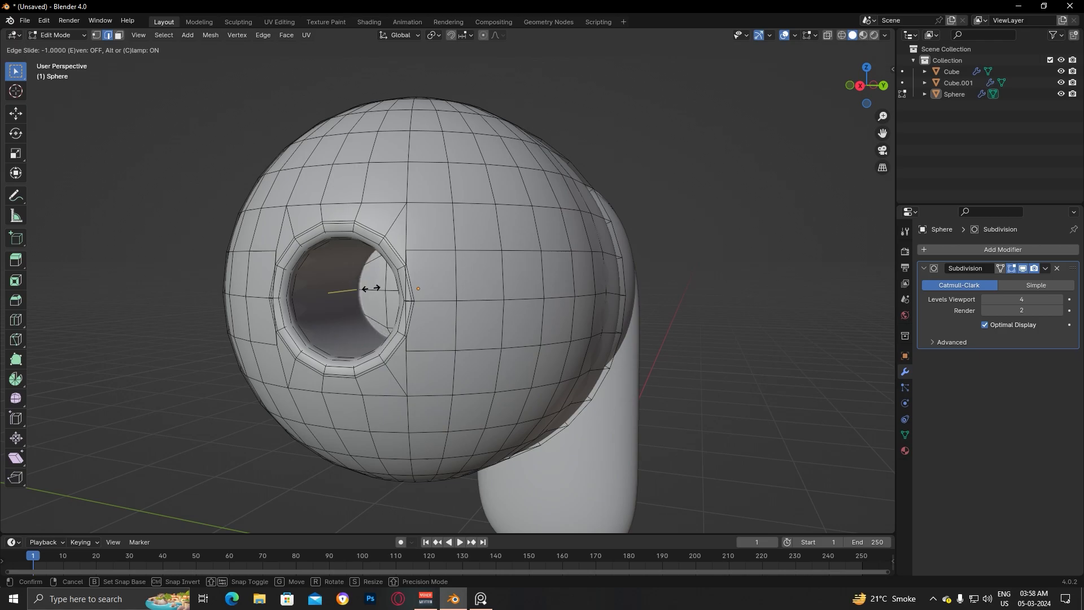
left_click(371, 288)
key("ctrl+r")
left_click(348, 306)
left_click(323, 315)
key("Tab")
Select the half-sphere and tilt it slightly about the Y axis
scroll(514, 317, "down", 4)
middle_click_drag(514, 316, 480, 302)
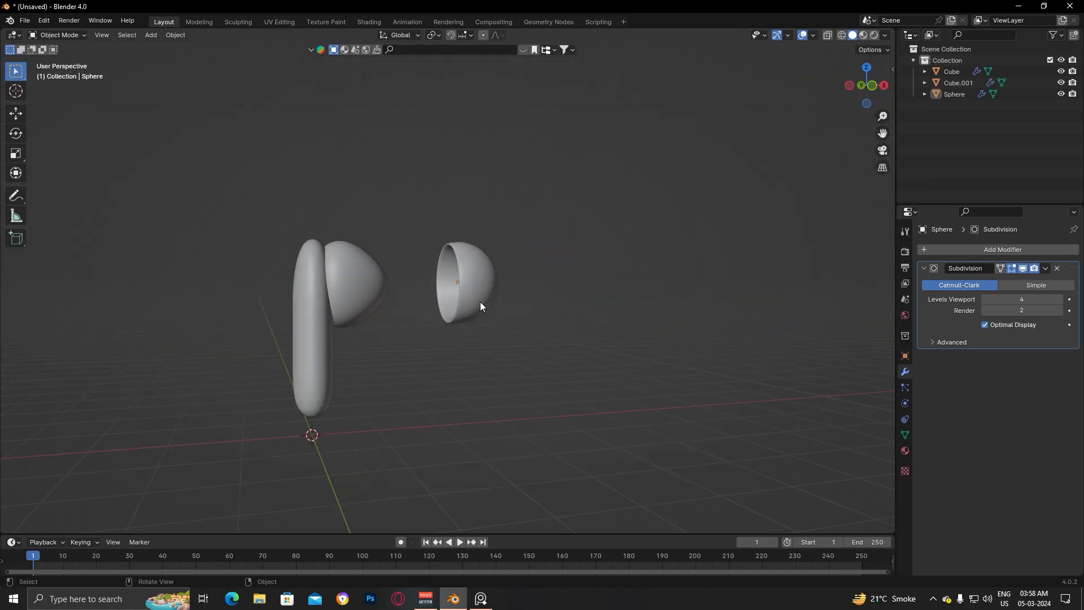
left_click(480, 302)
key("r")
key("y")
left_click(587, 320)
In the front view, move the half-sphere along X and Z against the rounded cube's outer end
key("KP_1")
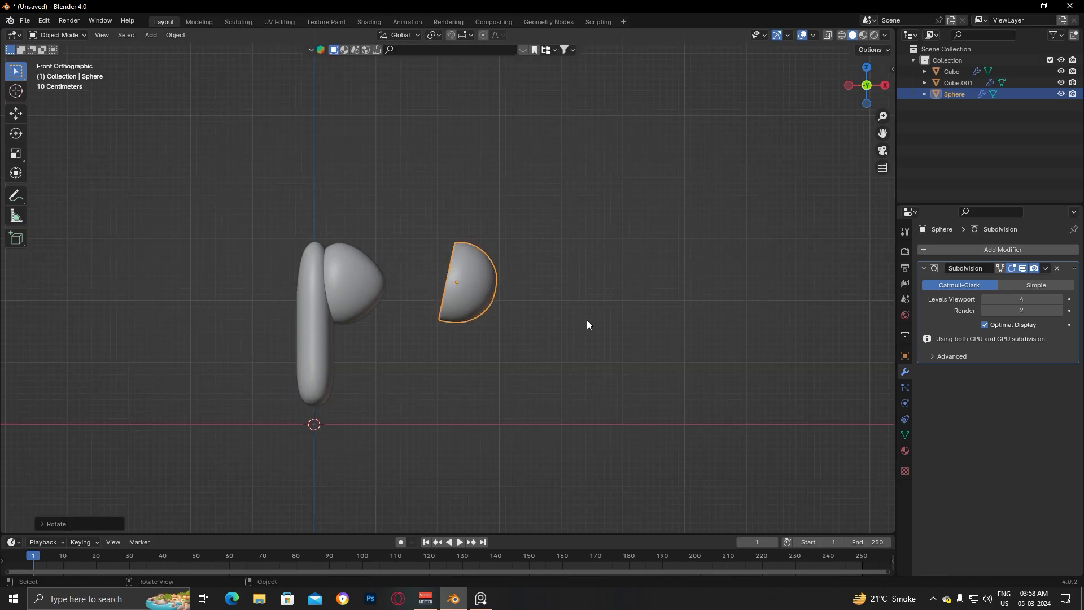
key("g")
key("x")
left_click(475, 319)
key("g")
key("z")
left_click(479, 312)
Scale the half-sphere to about 0.77 and rotate it about -5° around the Y axis
key("s")
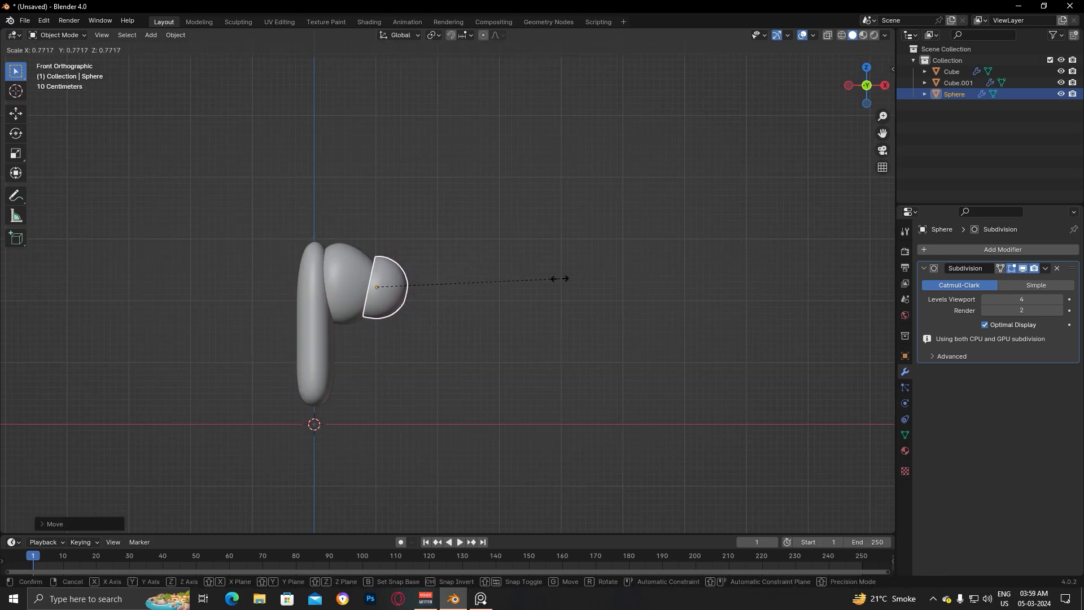
left_click(561, 277)
key("t")
key("r")
key("y")
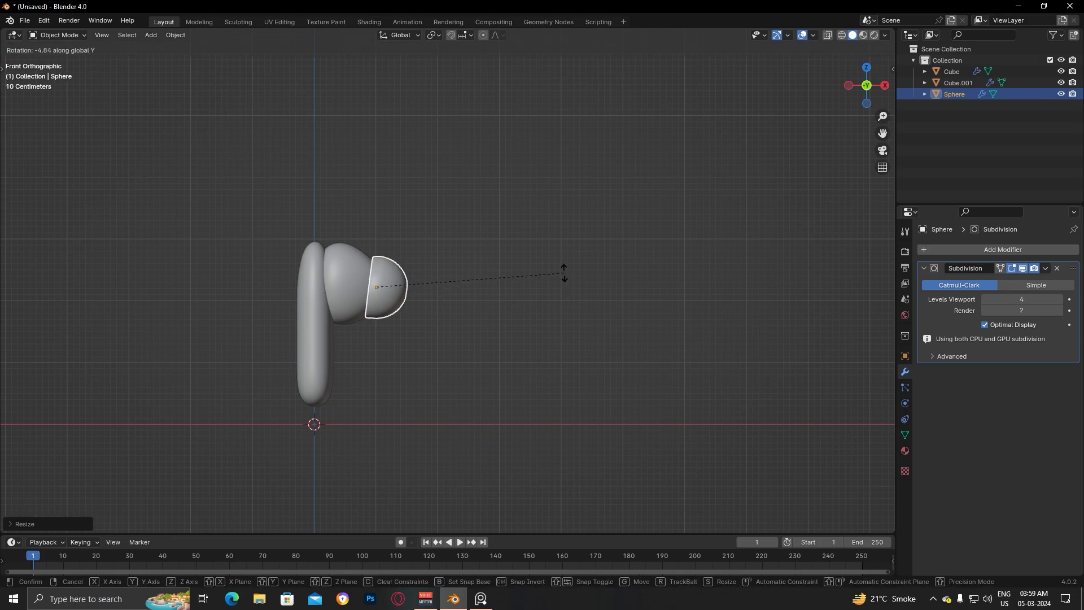
left_click(563, 274)
Move the half-sphere slightly down along Z to line it up with the rounded cube
key("g")
key("z")
left_click(564, 281)
key("s")
key("z")
right_click(606, 287)
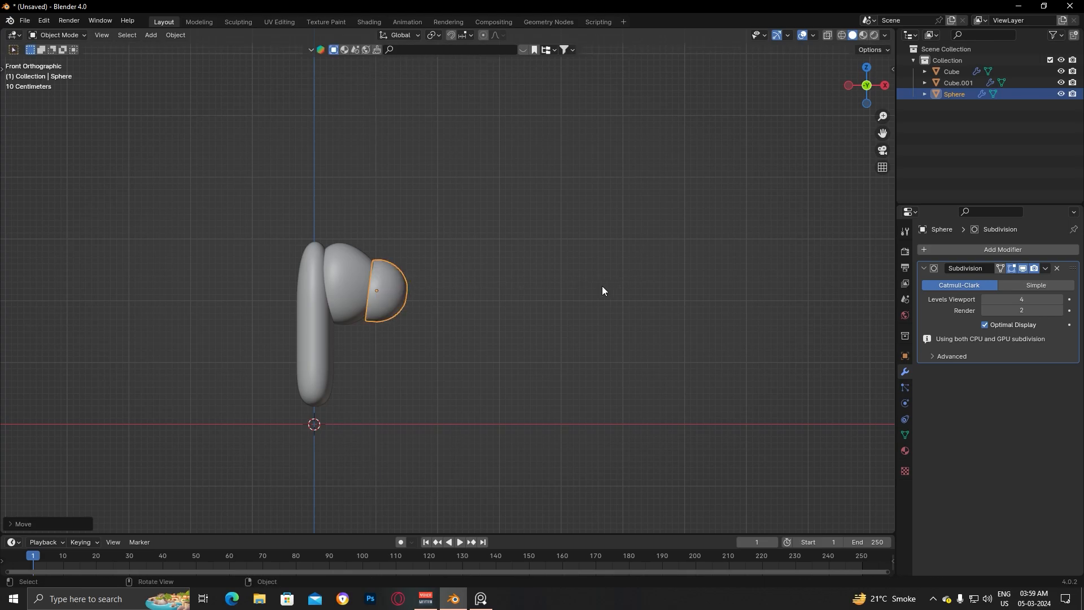
Scale the half-sphere up slightly and readjust its height along Z
key("s")
left_click(477, 269)
scroll(504, 279, "down", 2)
key("g")
key("z")
left_click(446, 288)
Adjust the half-sphere's width along X and fine-tune its vertical position along Z
left_click(484, 35)
key("s")
key("x")
left_click(470, 284)
key("g")
key("z")
left_click(617, 286)
Rotate the half-sphere slightly about Y so its open rim follows the tilt of the rounded cube
key("g")
key("y")
key("r")
key("y")
key("y")
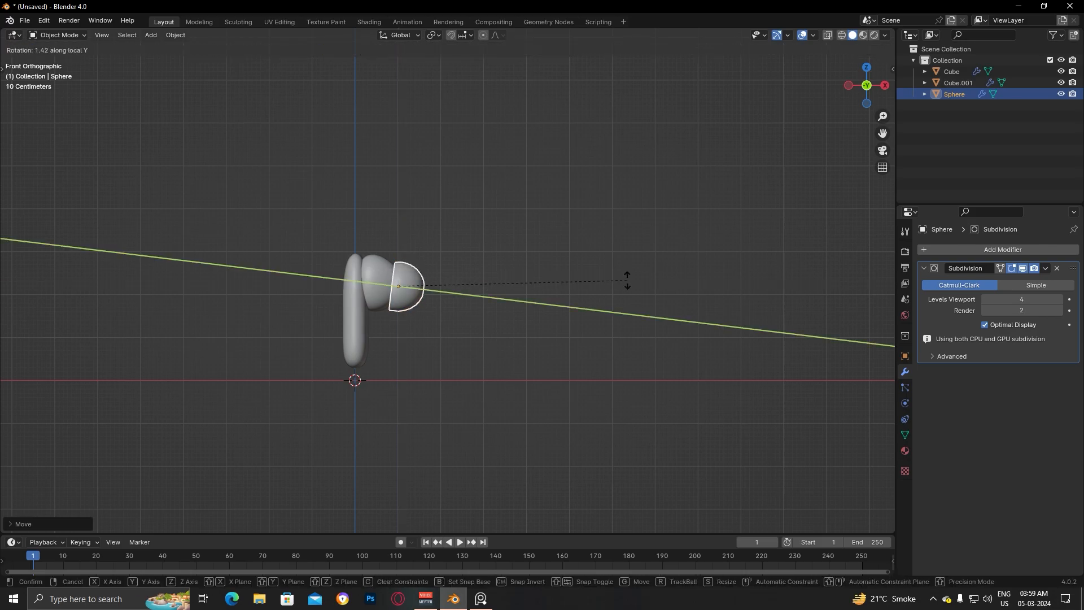
key("y")
key("y")
left_click(554, 309)
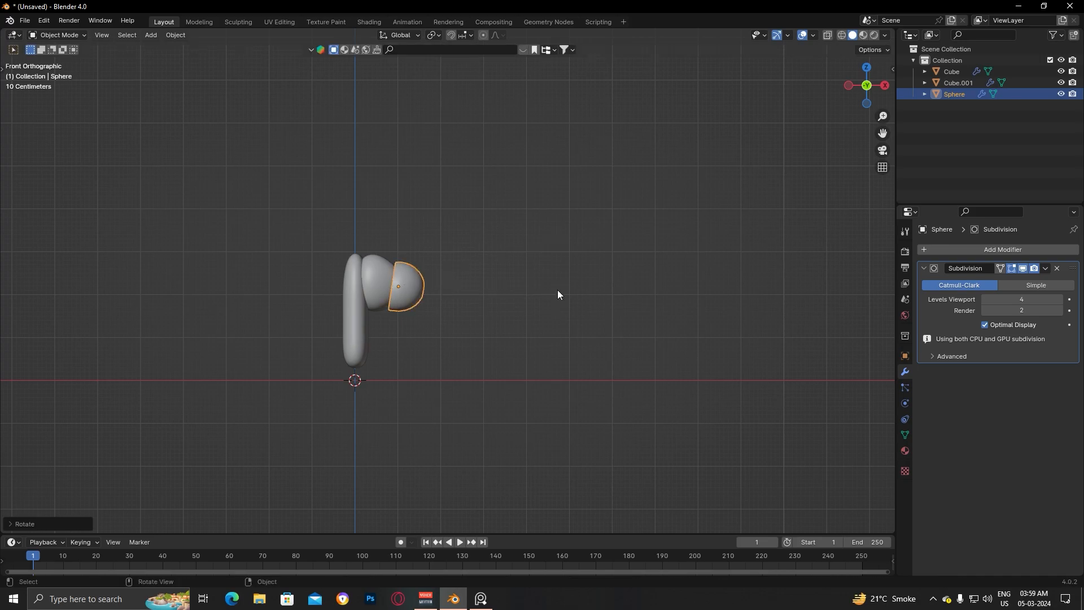
Add a Solidify modifier to the half-sphere and place it above the Subdivision modifier
scroll(335, 351, "up", 3)
scroll(395, 369, "down", 3)
middle_click_drag(395, 369, 423, 332)
left_click(423, 332)
key("shift+a")
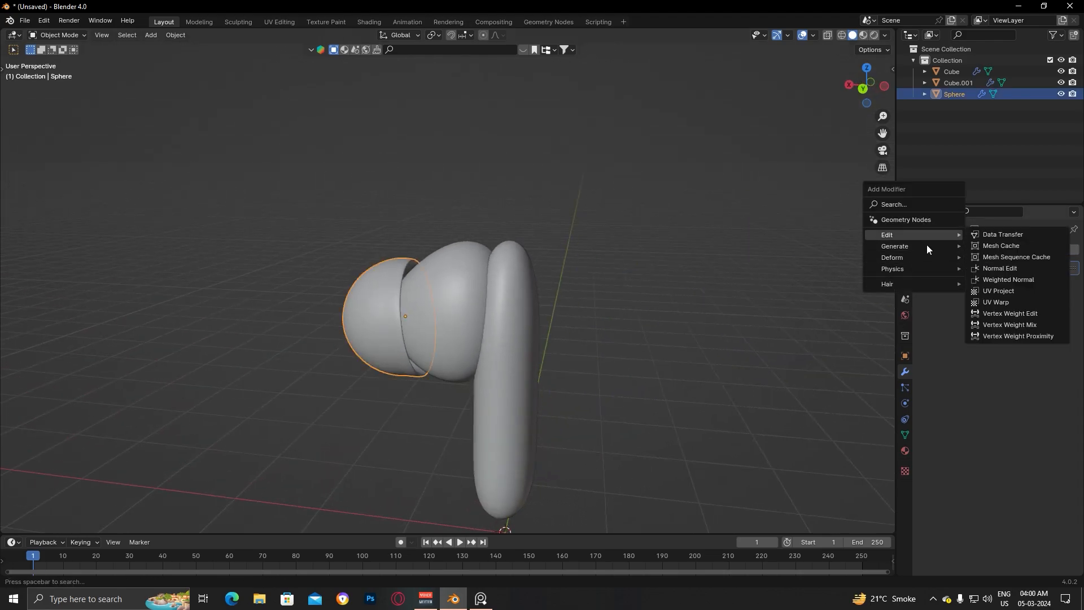
mouse_move(930, 248)
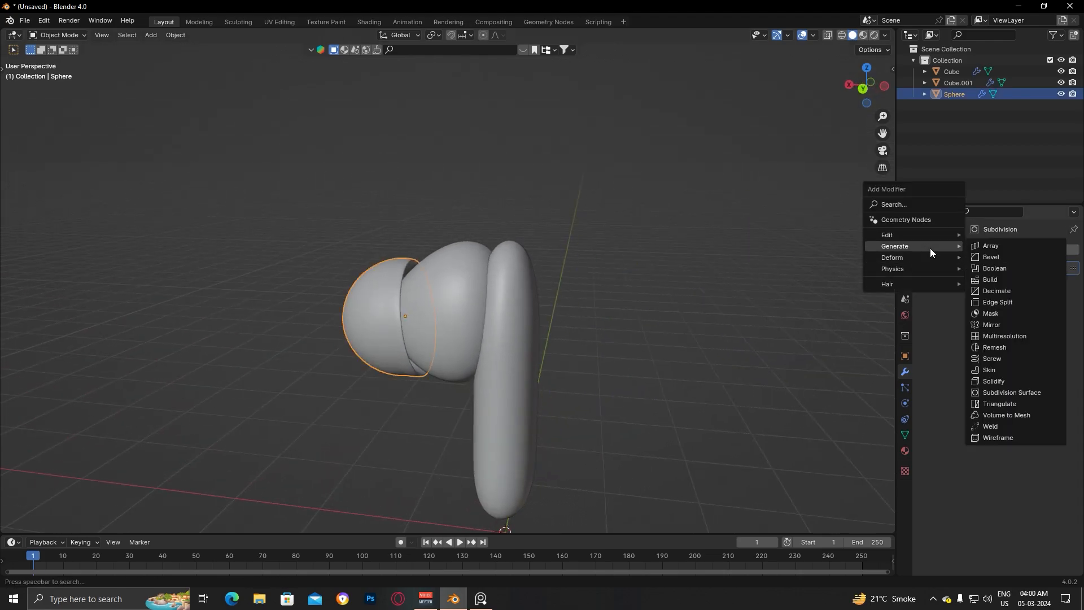
left_click(1008, 381)
left_click(925, 281)
left_click_drag(1074, 284, 1074, 266)
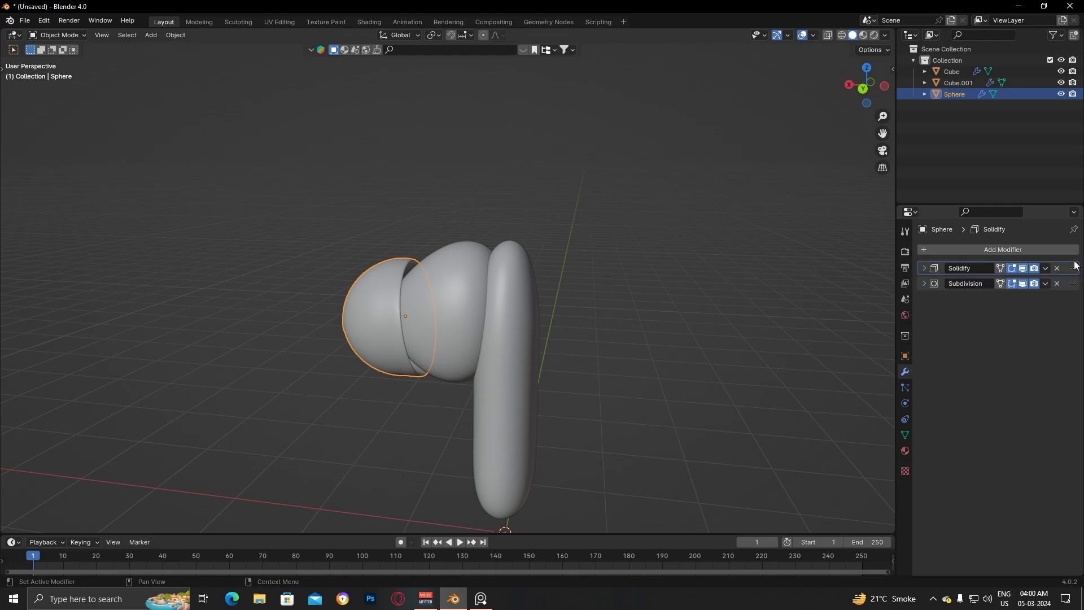
Set the Solidify modifier's thickness to 0.01 m
scroll(341, 310, "up", 5)
middle_click_drag(341, 310, 570, 356)
left_click(934, 271)
left_click_drag(1022, 300, 988, 298)
left_click(784, 350)
scroll(736, 405, "down", 4)
middle_click_drag(735, 406, 768, 308)
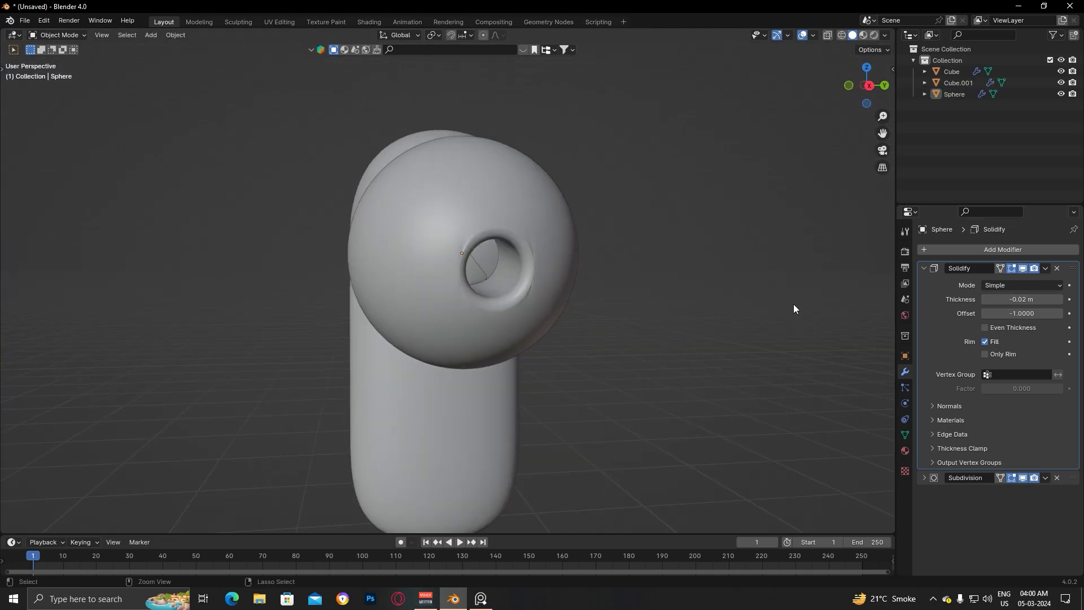
left_click(1059, 300)
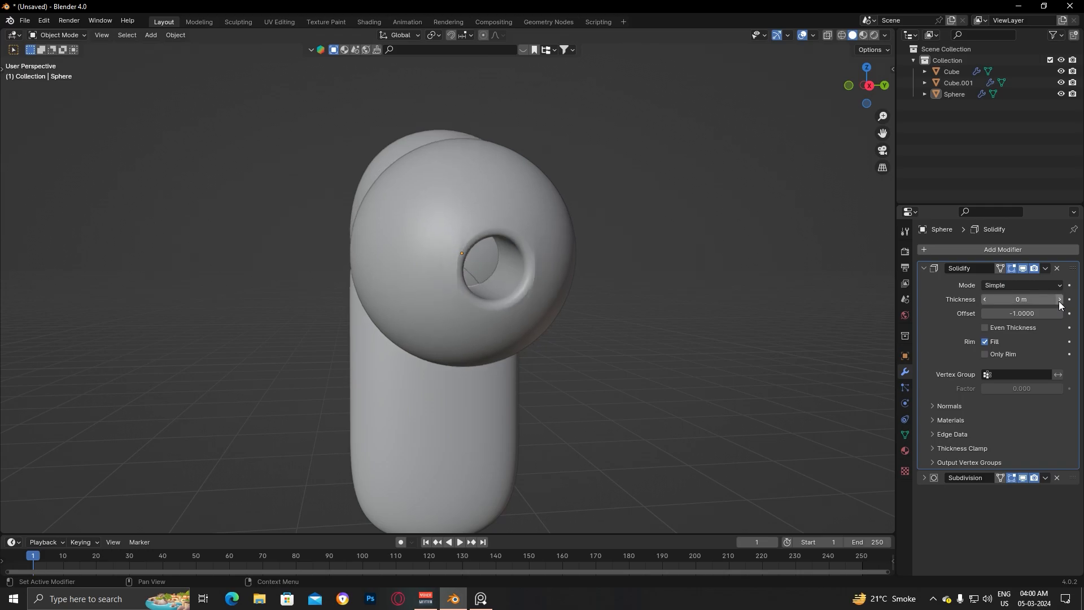
left_click(1059, 302)
middle_click_drag(566, 266, 491, 264)
Try to scale the vertical edges on both sides of the hole outward by about 1.3
key("Tab")
scroll(489, 268, "up", 4)
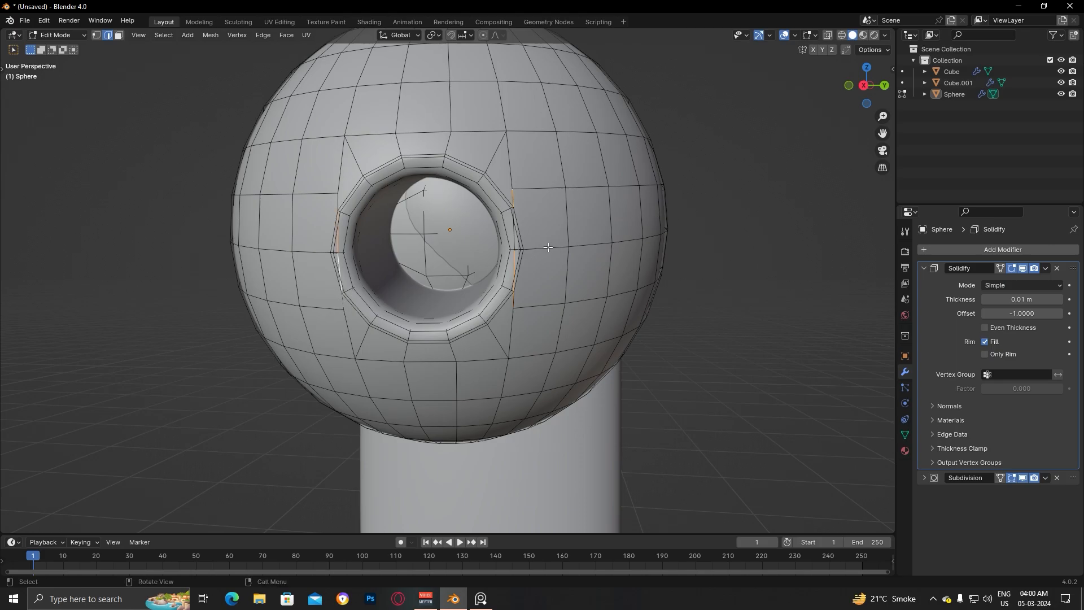
key("s")
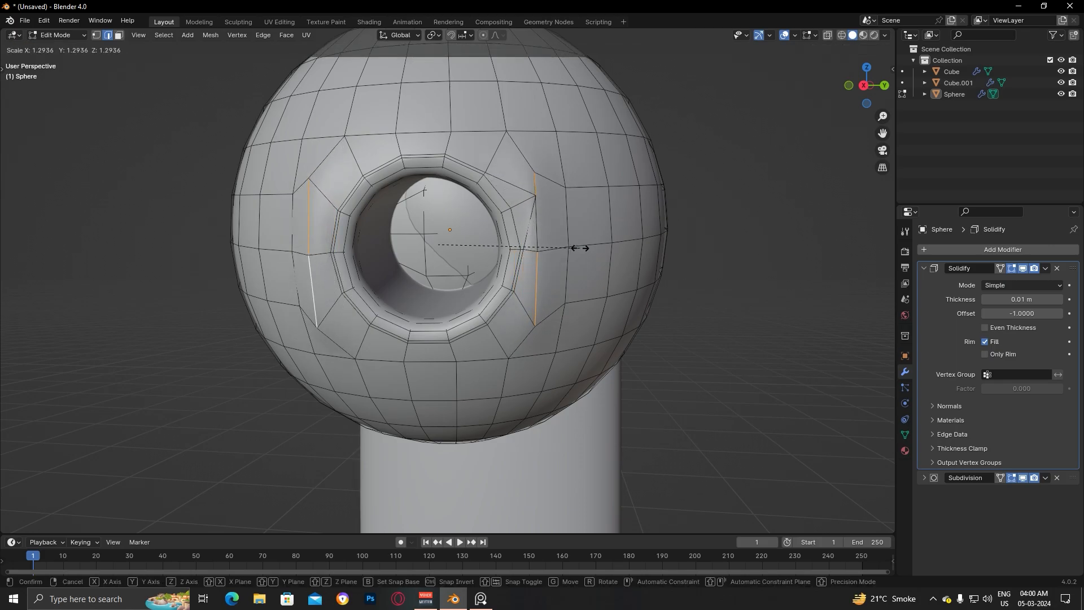
left_click(582, 248)
key("Tab")
middle_click_drag(785, 249, 535, 285)
Dissolve the selected extra edges on both sides of the hole
key("Tab")
scroll(535, 285, "up", 4)
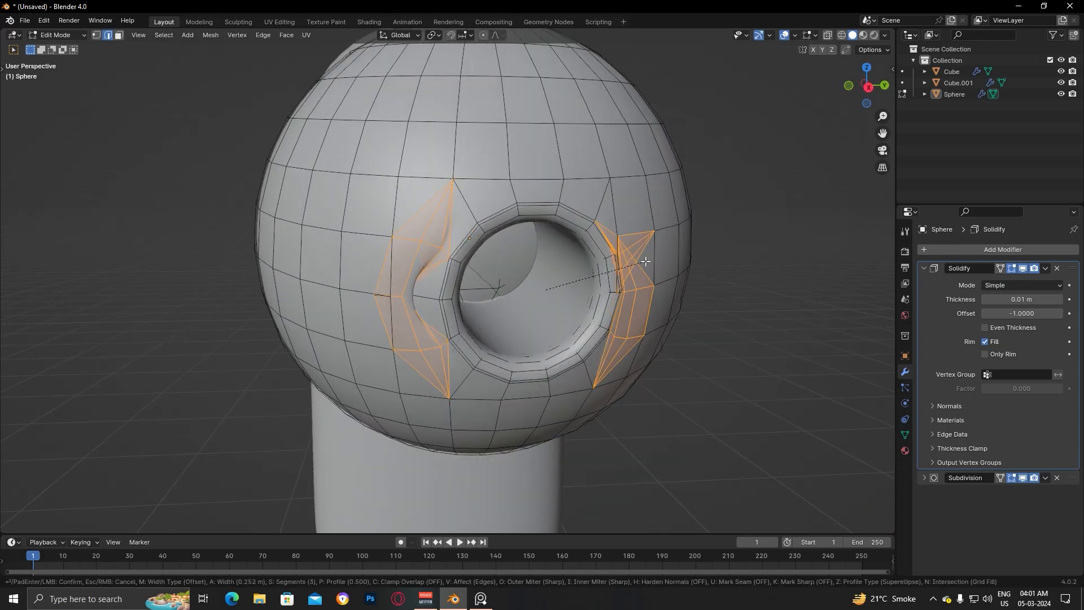
scroll(499, 291, "up", 4)
right_click(449, 210)
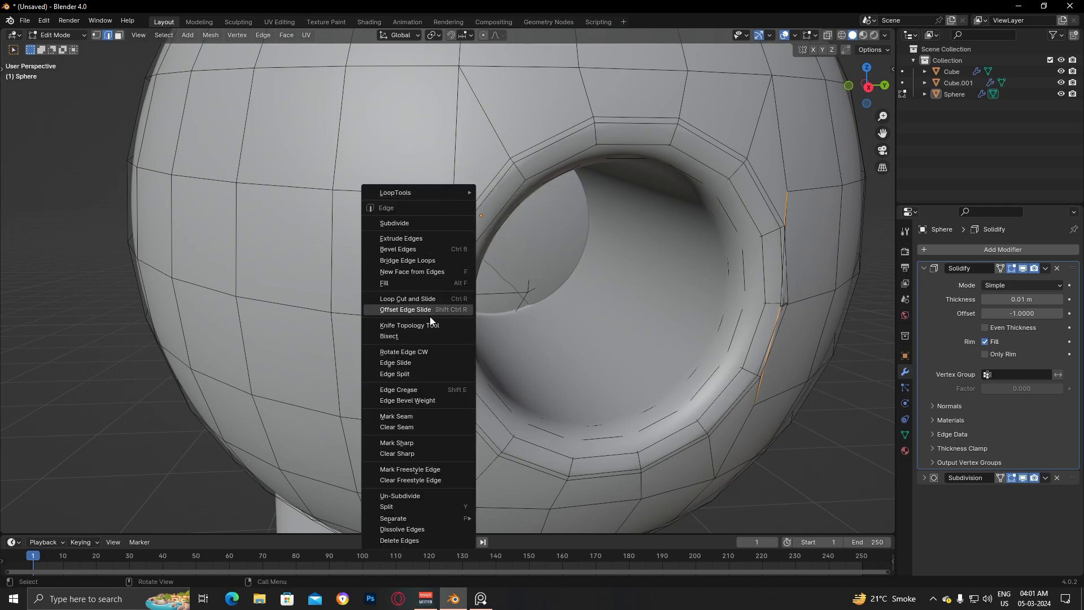
key("Escape")
key("x")
left_click(441, 325)
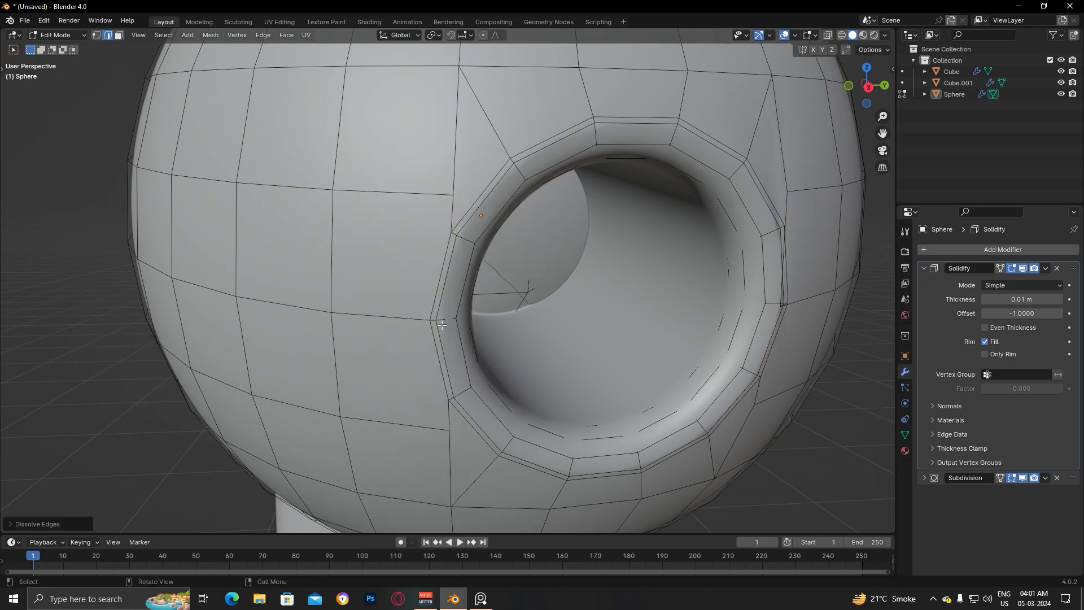
Remove the remaining stray edge beside the hole to smooth the crease and check the surface in Object Mode
scroll(783, 293, "down", 5)
key("Tab")
middle_click_drag(782, 295, 723, 292)
scroll(723, 292, "up", 4)
middle_click_drag(380, 288, 362, 249)
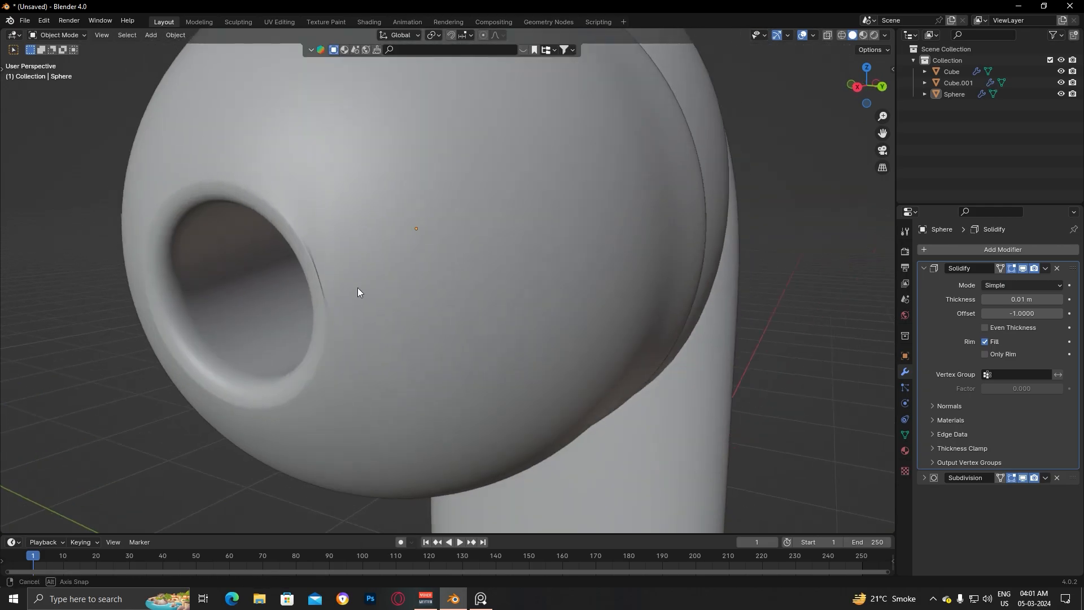
key("Tab")
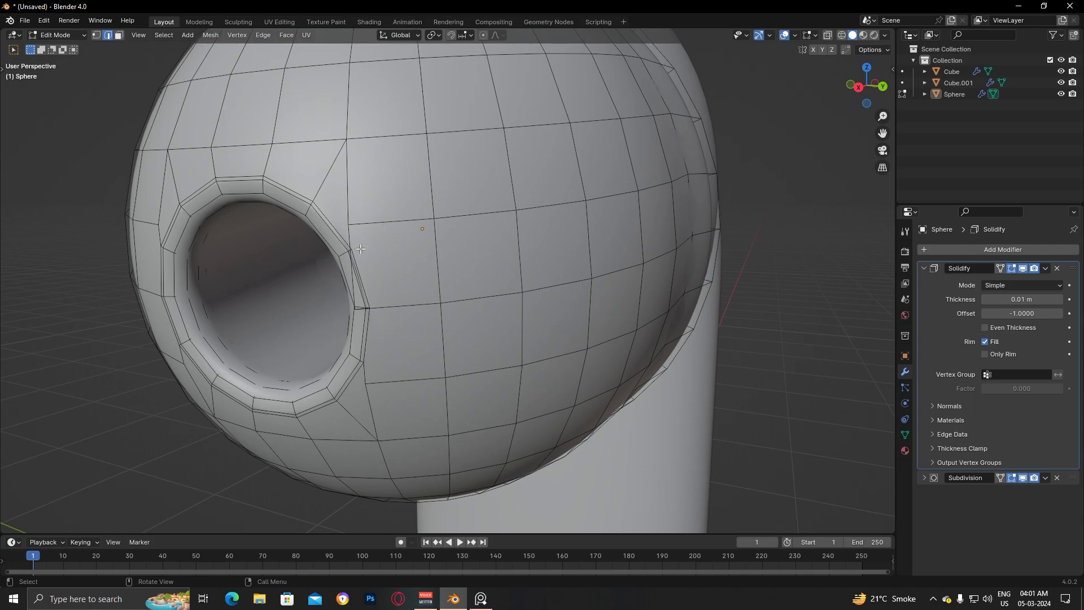
key("x")
left_click(396, 283)
key("Tab")
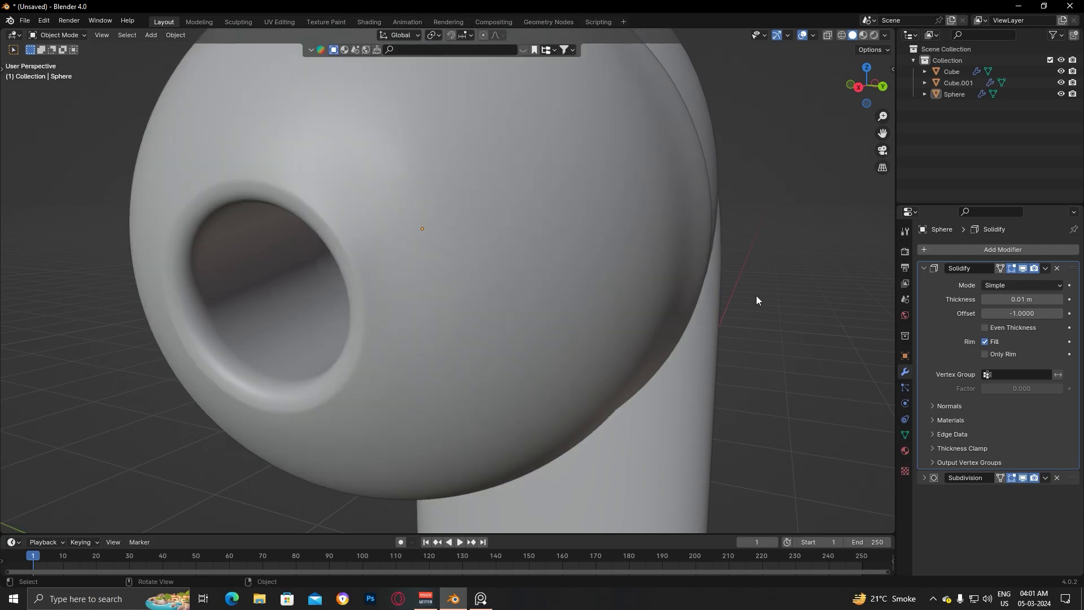
scroll(757, 296, "down", 5)
middle_click_drag(490, 314, 417, 253)
scroll(439, 311, "down", 4)
key("Tab")
key("Tab")
middle_click_drag(525, 276, 527, 291)
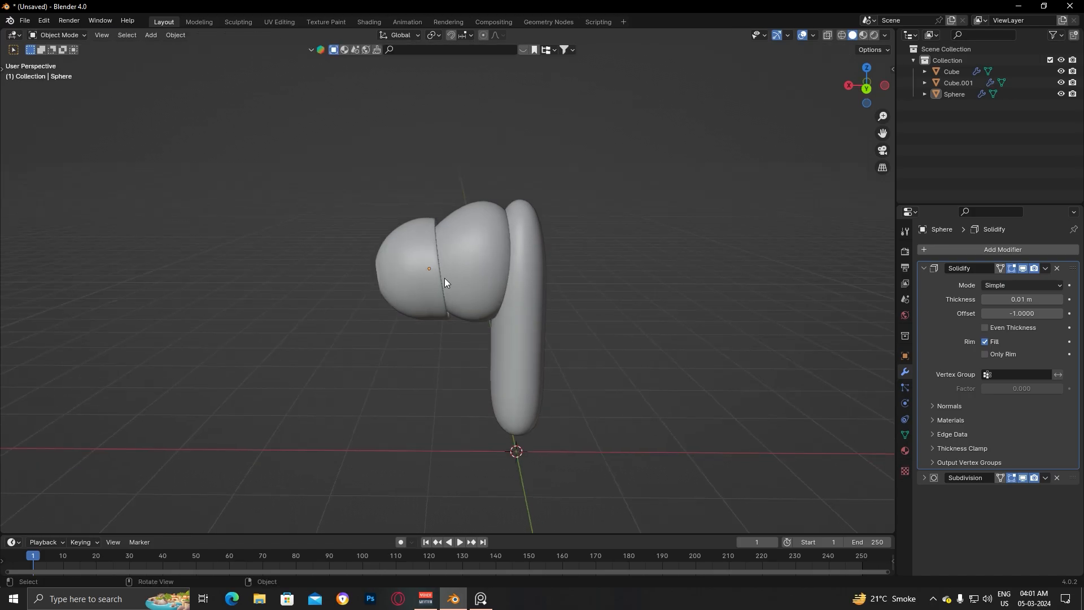
Duplicate all three earbud parts in place and rotate the copy about the global Z axis
left_click(419, 254)
middle_click_drag(607, 379, 630, 388)
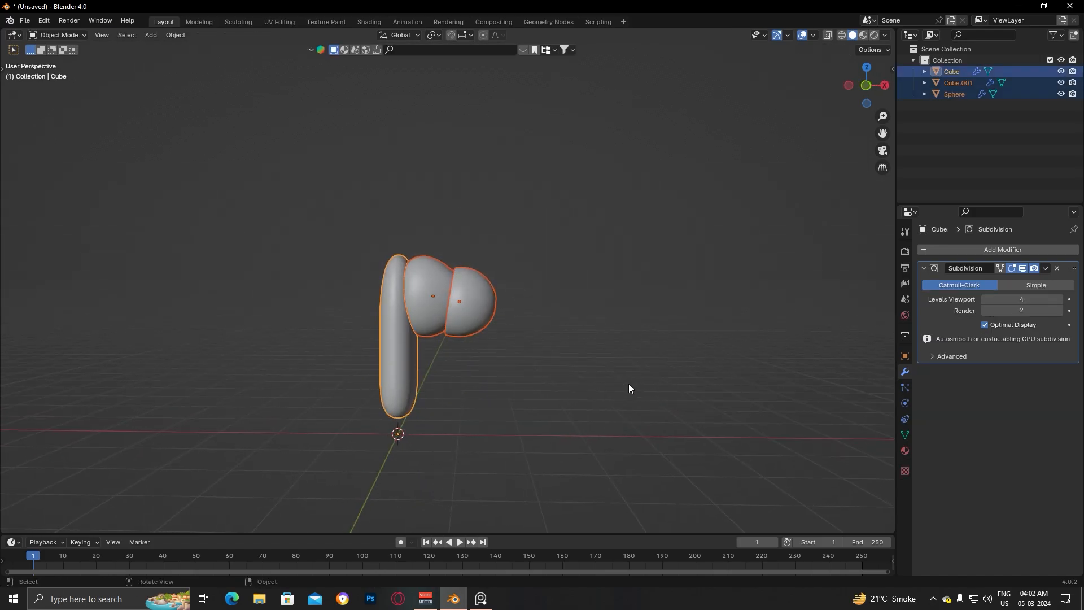
key("shift+d")
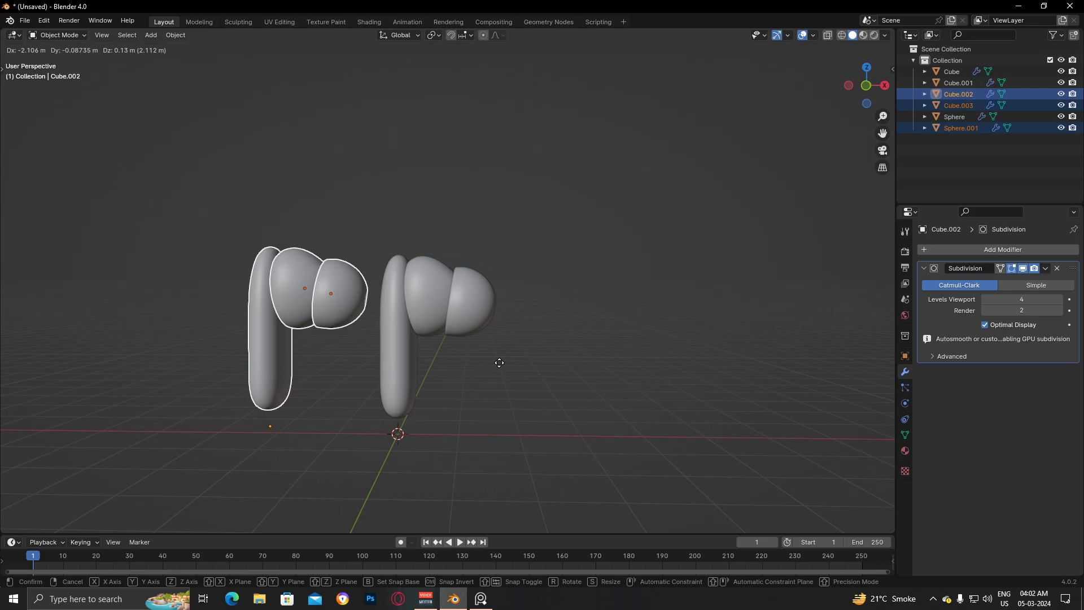
right_click(497, 363)
type("rz90")
key("Return")
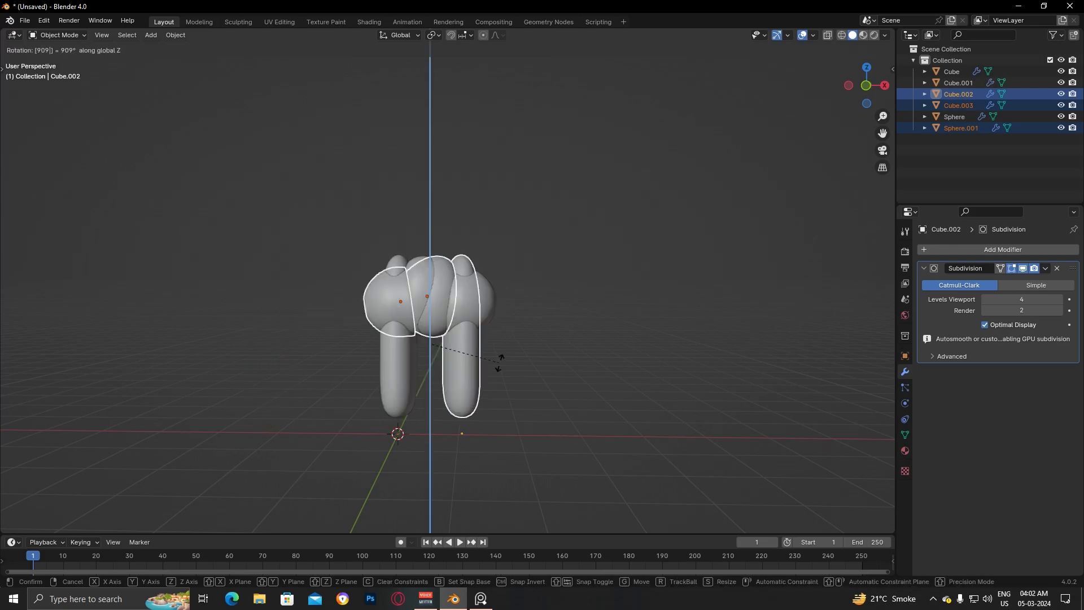
Move the copied earbud about 2.9 m along negative X, clear of the original
key("x")
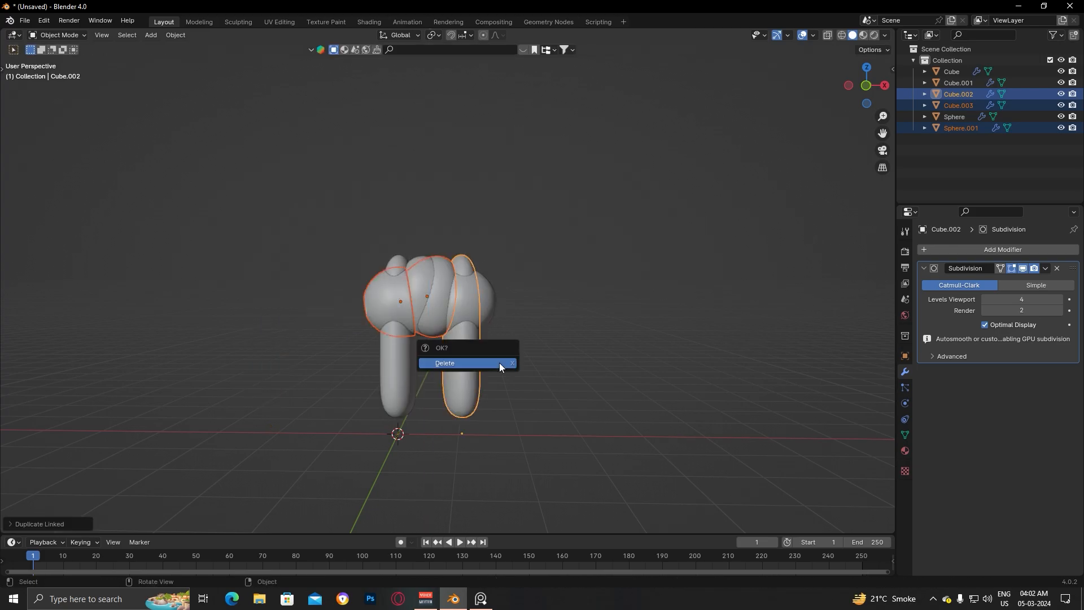
key("g")
key("x")
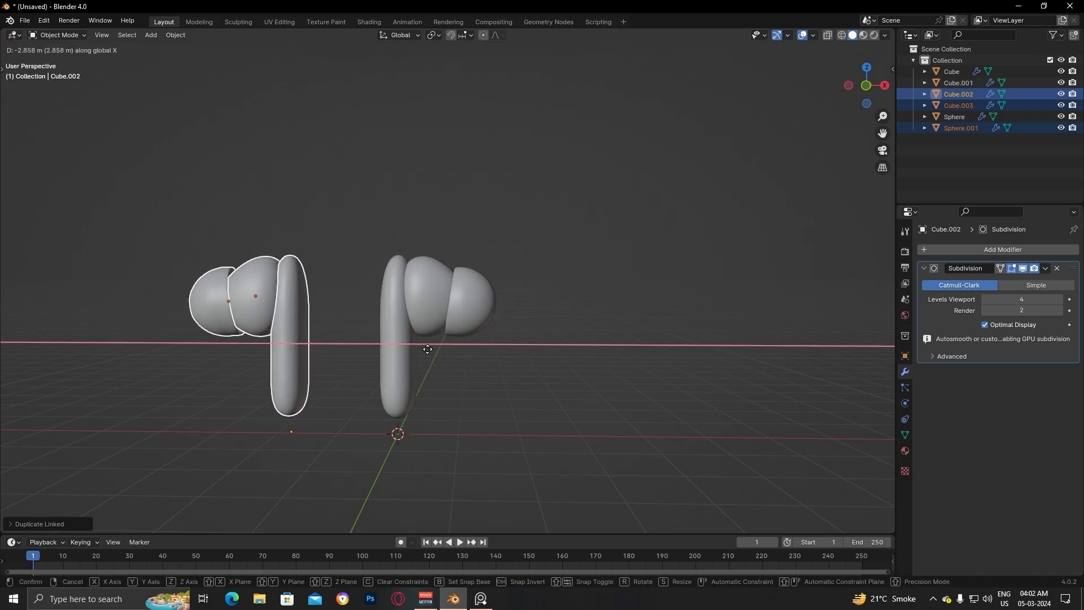
left_click(428, 349)
key("KP_1")
left_click(574, 391)
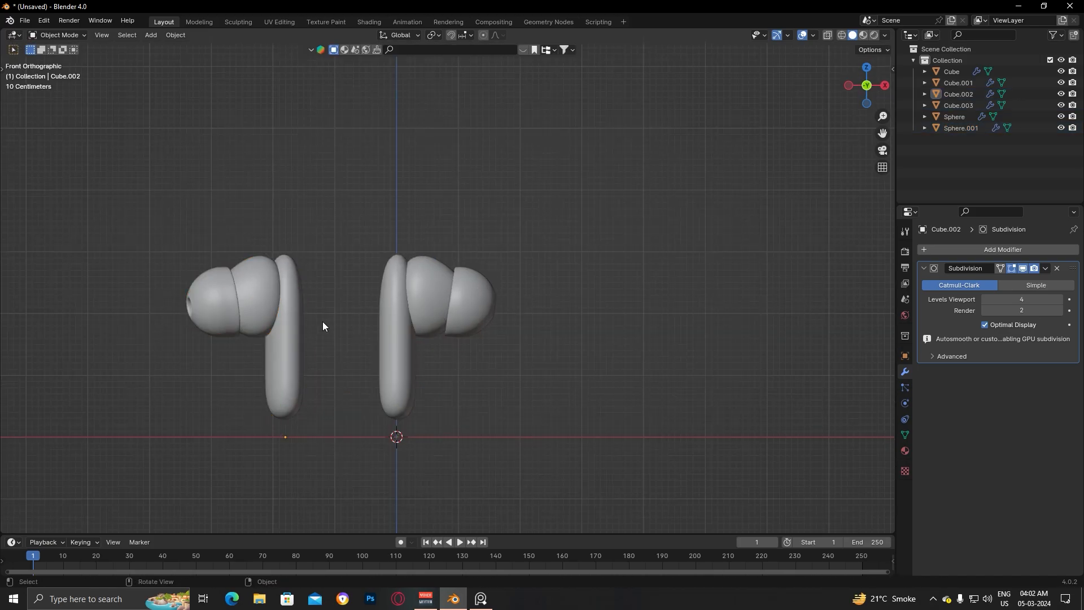
Delete the three duplicated earbud parts
scroll(361, 308, "up", 2)
scroll(427, 320, "up", 3)
left_click(394, 271)
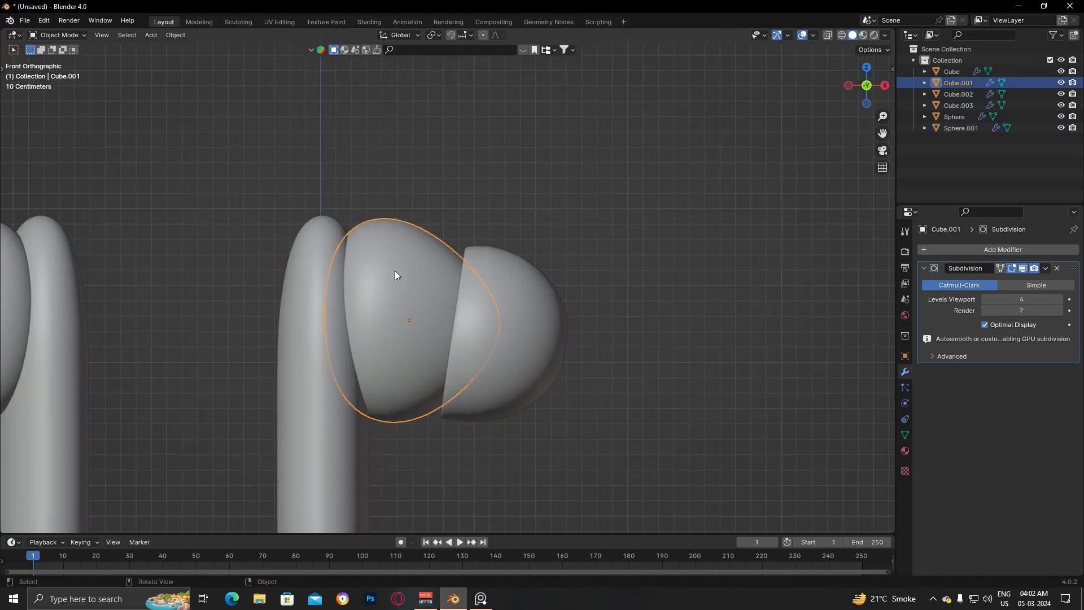
scroll(396, 275, "down", 5)
left_click_drag(146, 198, 341, 408)
key("Delete")
scroll(385, 264, "up", 3)
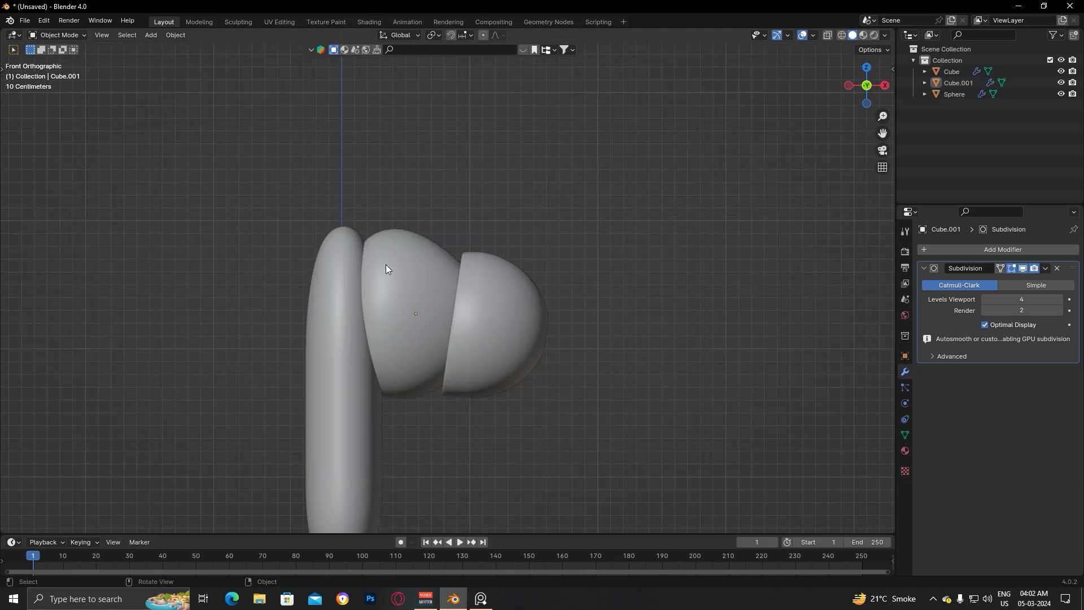
key("s")
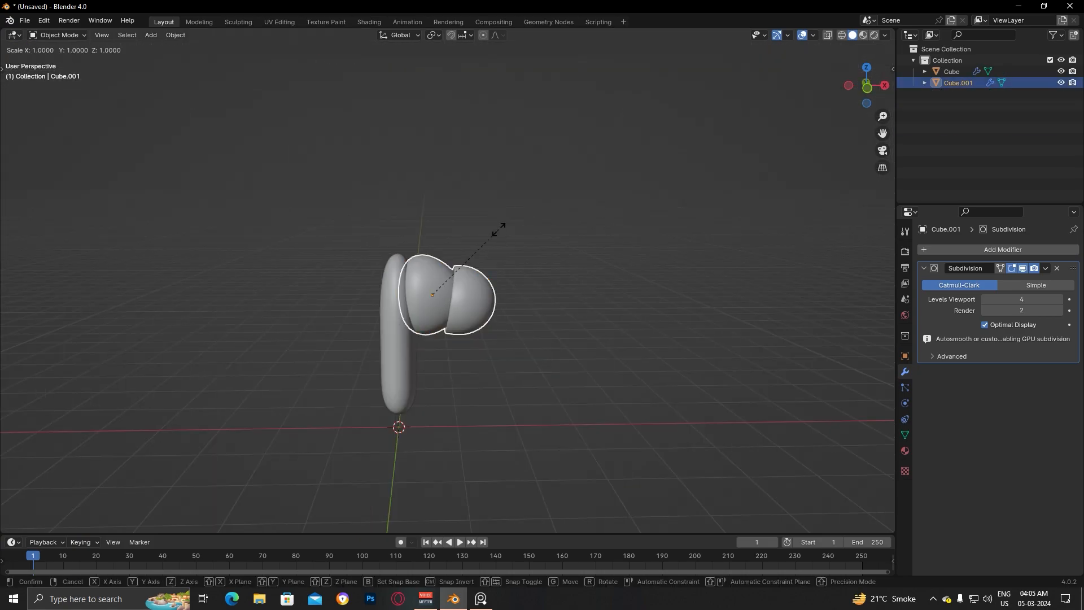
key("x")
key("z")
key("Escape")
Scale the joined head and tip along the X axis
key("s")
key("x")
left_click(590, 266)
left_click(616, 271)
Scale all earbud parts together uniformly and check their proportions from the front
key("a")
key("s")
left_click(570, 373)
left_click(567, 374)
middle_click_drag(567, 374, 481, 327)
scroll(455, 325, "down", 3)
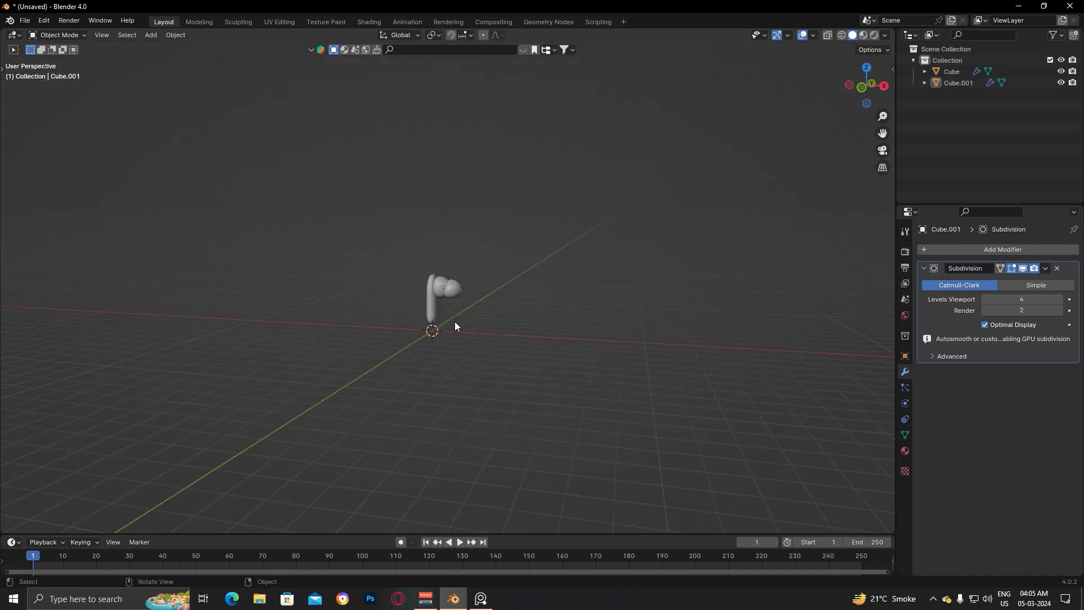
key("KP_1")
scroll(560, 360, "up", 4)
scroll(560, 360, "down", 2)
left_click(560, 360)
Lower the column's middle edge loop along Z and add a horizontal loop cut just beneath its upper shoulder loop
middle_click_drag(560, 361, 407, 328)
scroll(446, 325, "up", 5)
left_click(377, 354)
key("Tab")
scroll(525, 339, "up", 1)
scroll(430, 330, "down", 2)
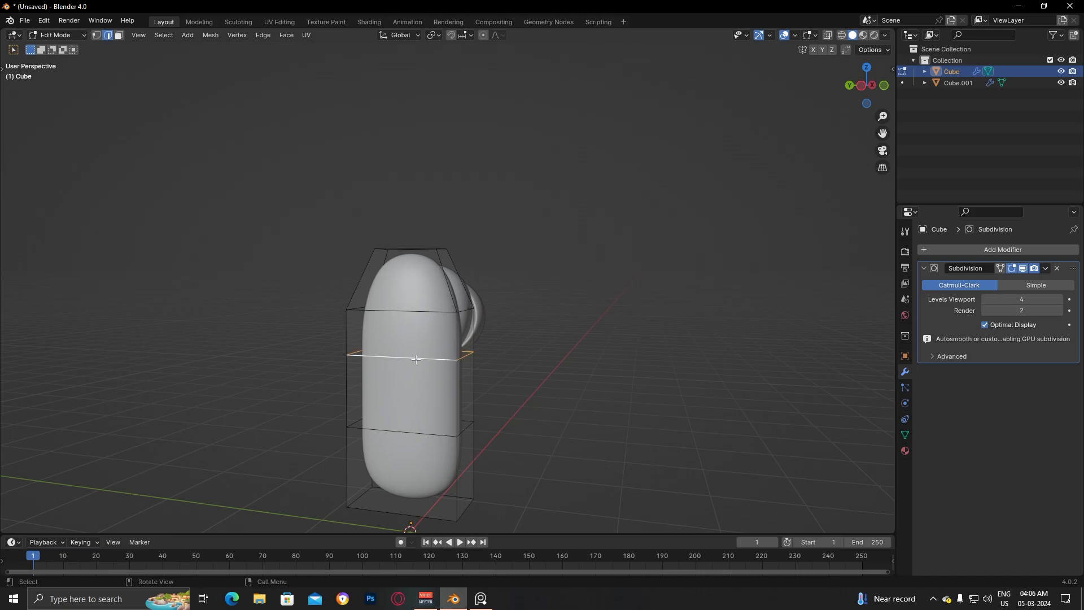
key("g")
key("z")
left_click(412, 378)
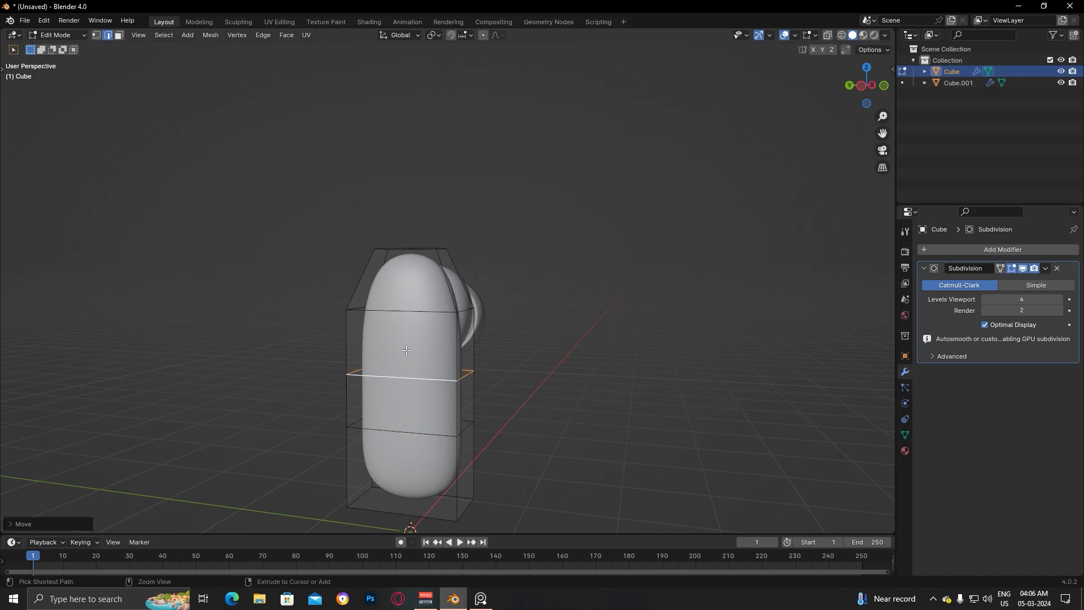
left_click(345, 336)
left_click(518, 347)
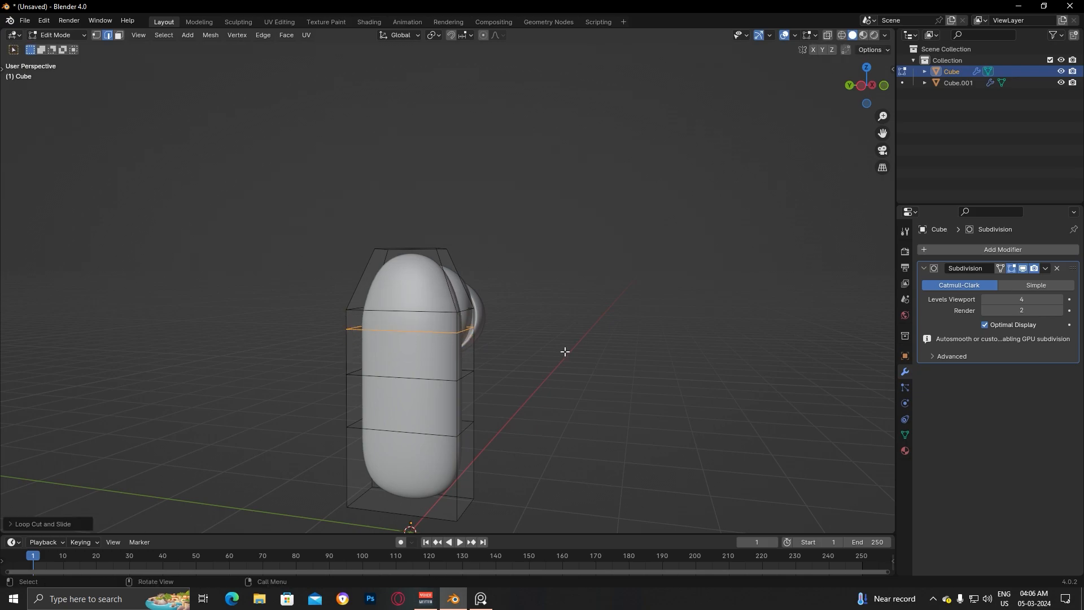
Add a centred vertical loop cut to the column's wide face and bevel it into two parallel edges
left_click(366, 372)
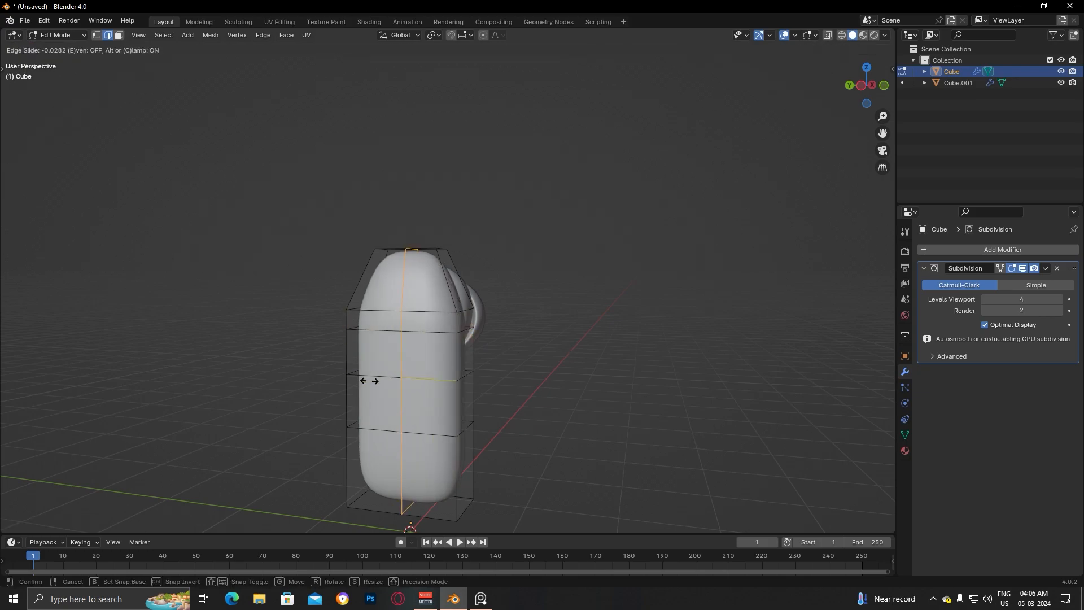
left_click(388, 392)
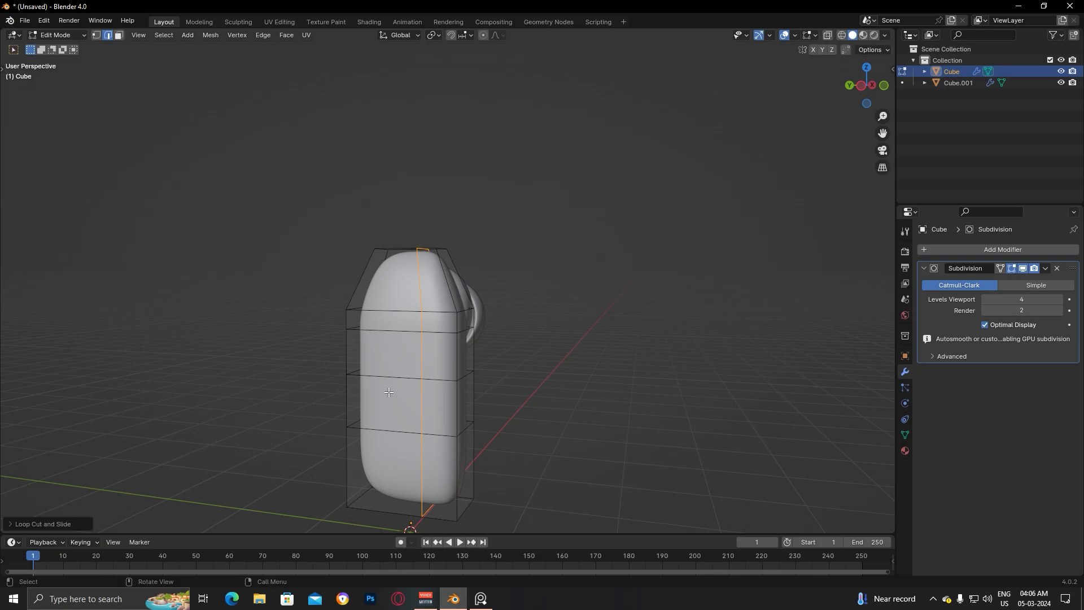
left_click(363, 371)
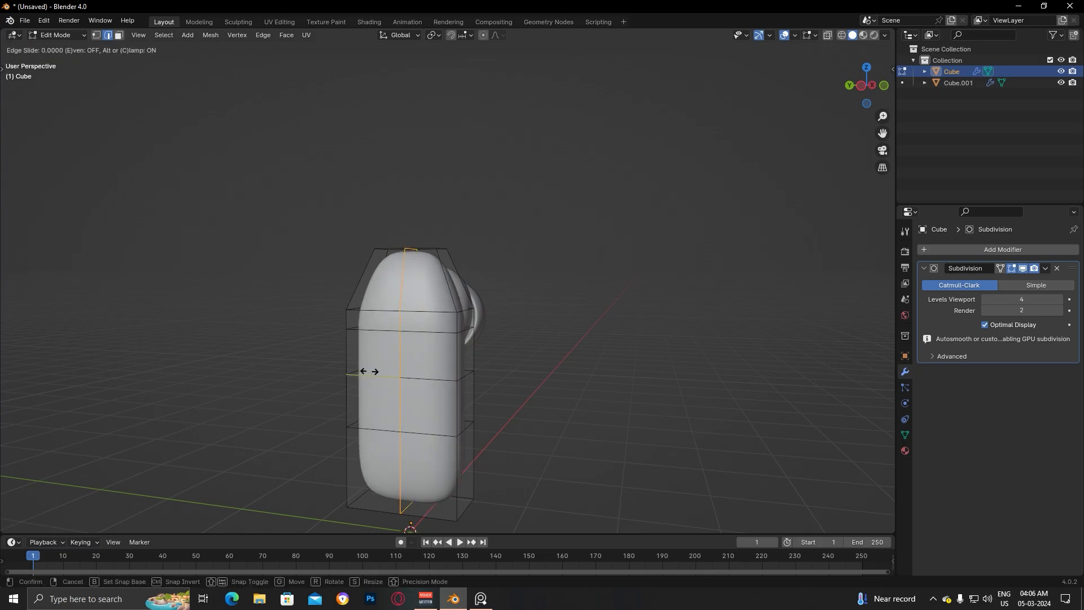
left_click(370, 372)
key("ctrl+b")
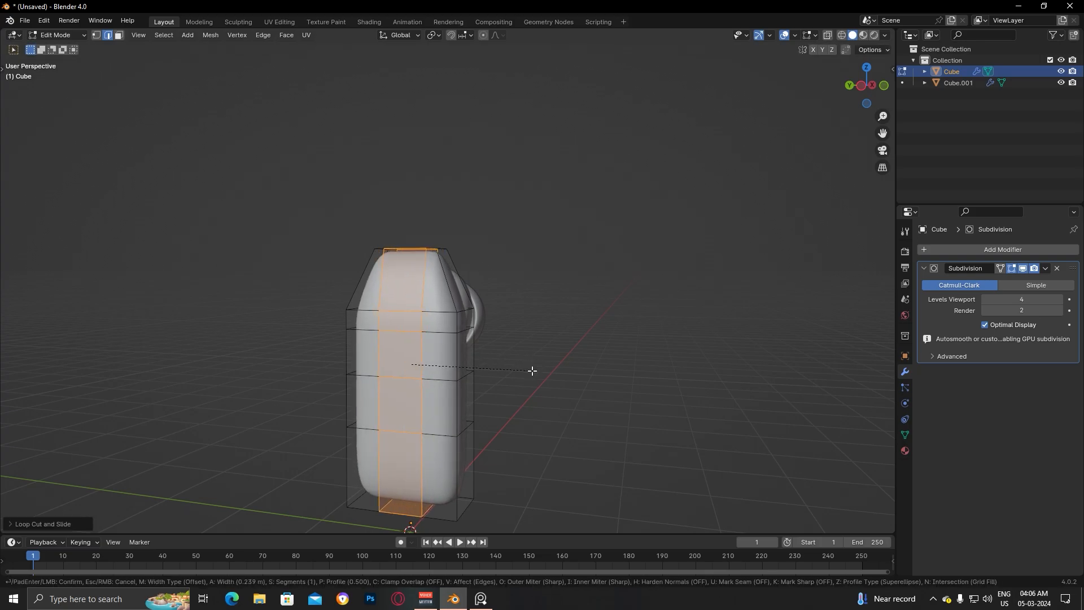
left_click(543, 374)
left_click(545, 375)
Try to bevel the column's corner edges at the top and bottom ends with four segments
scroll(458, 324, "up", 2)
middle_click_drag(456, 320, 448, 364)
middle_click_drag(323, 288, 442, 447)
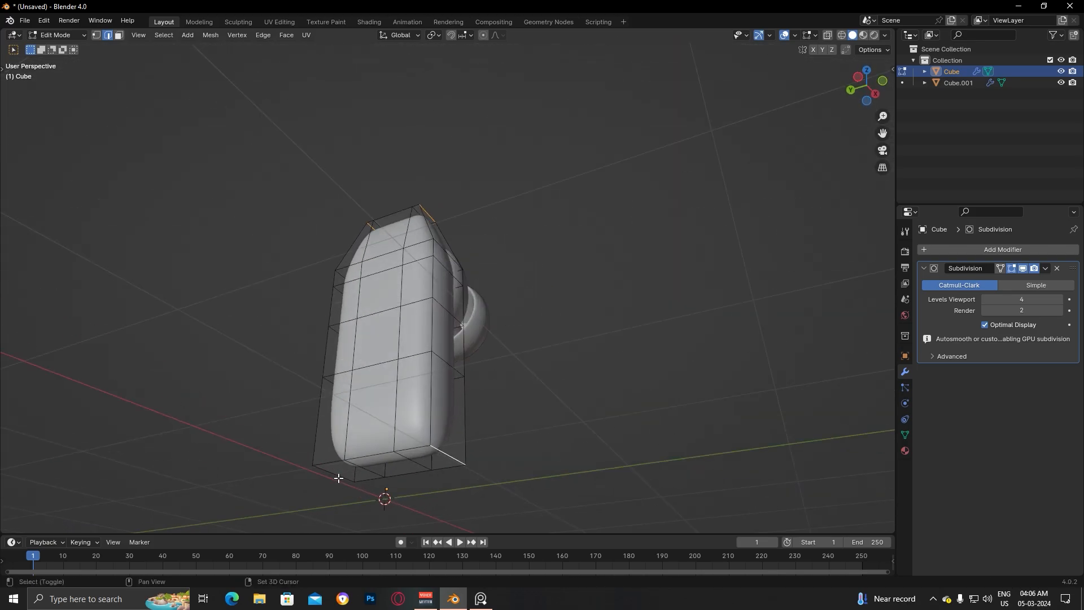
scroll(340, 481, "down", 3)
middle_click_drag(340, 480, 619, 380)
key("ctrl+b")
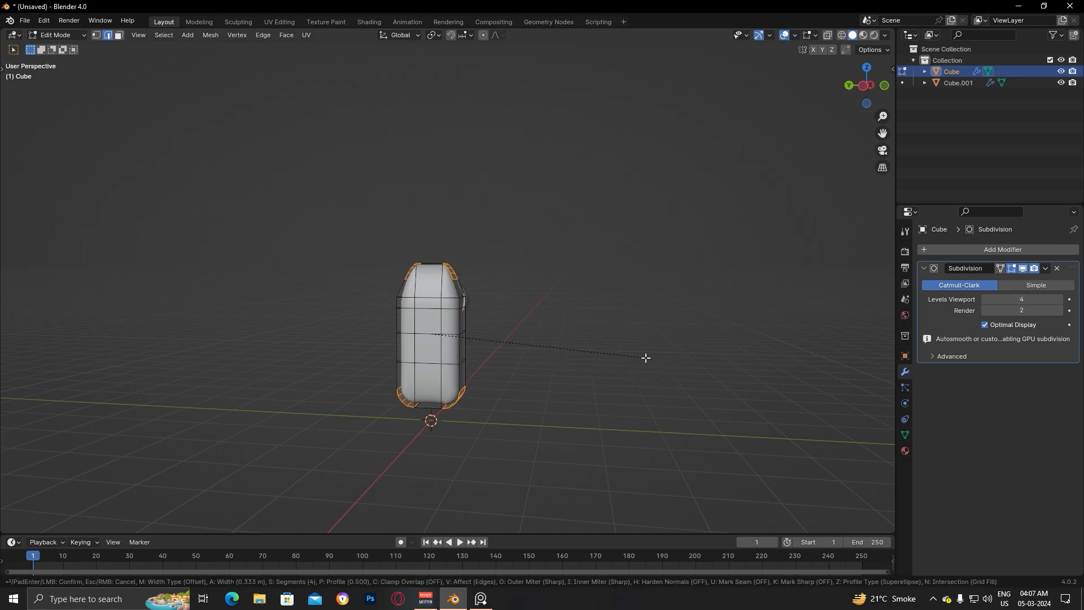
left_click(540, 429)
Dissolve the short edges crossing the column's bottom and top ends
middle_click_drag(540, 429, 438, 438)
key("x")
left_click(488, 403)
scroll(480, 390, "down", 3)
scroll(443, 311, "up", 3)
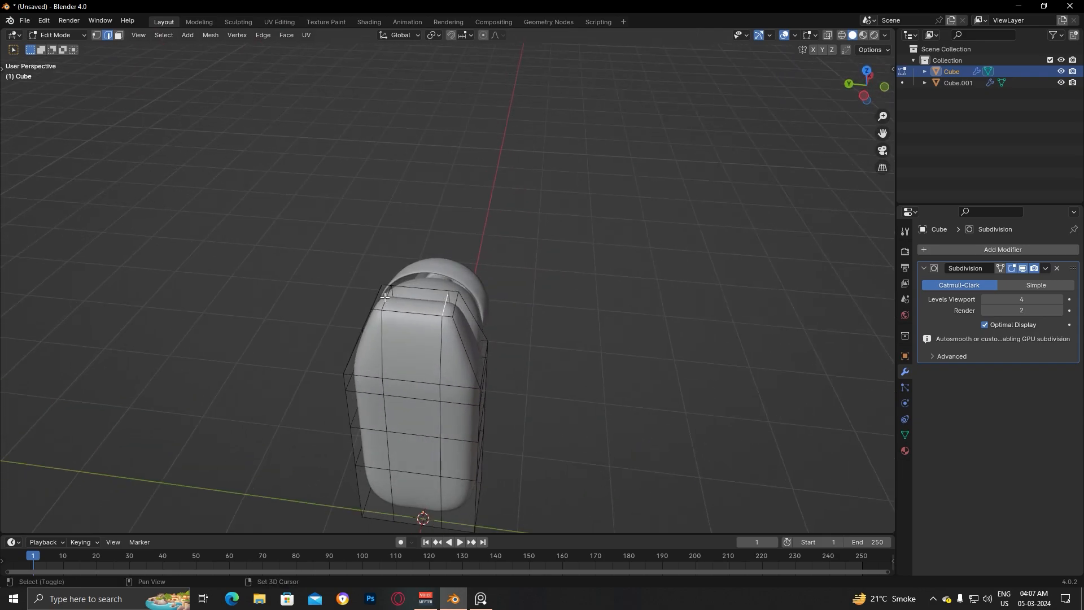
key("x")
left_click(504, 306)
scroll(505, 316, "down", 3)
middle_click_drag(509, 346, 455, 358)
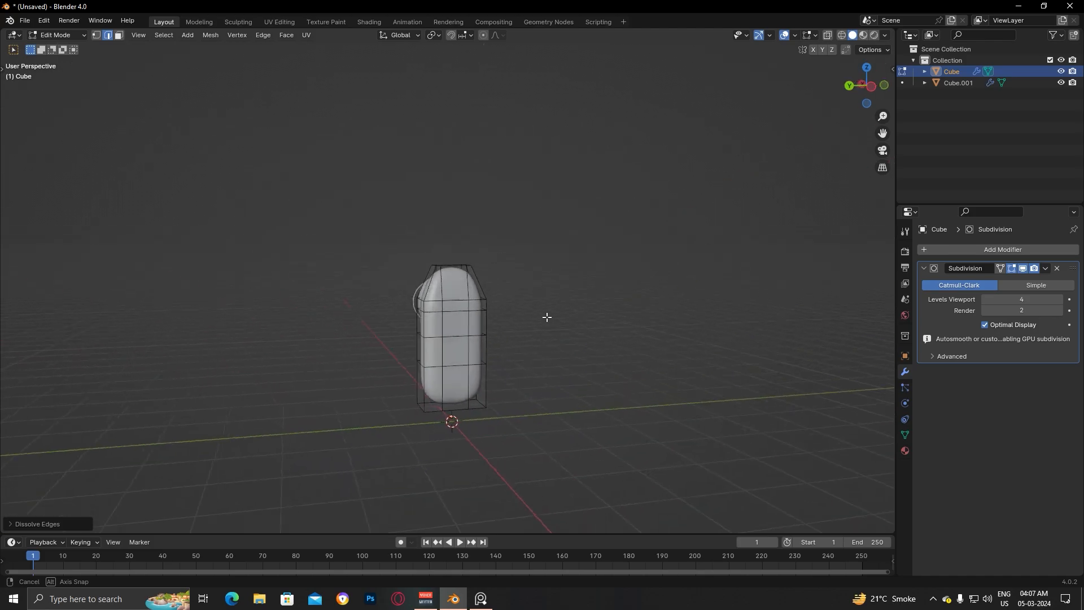
Undo the excess subdivisions of the inset face, then subdivide its two-by-two patch twice with one cut each
scroll(415, 357, "up", 3)
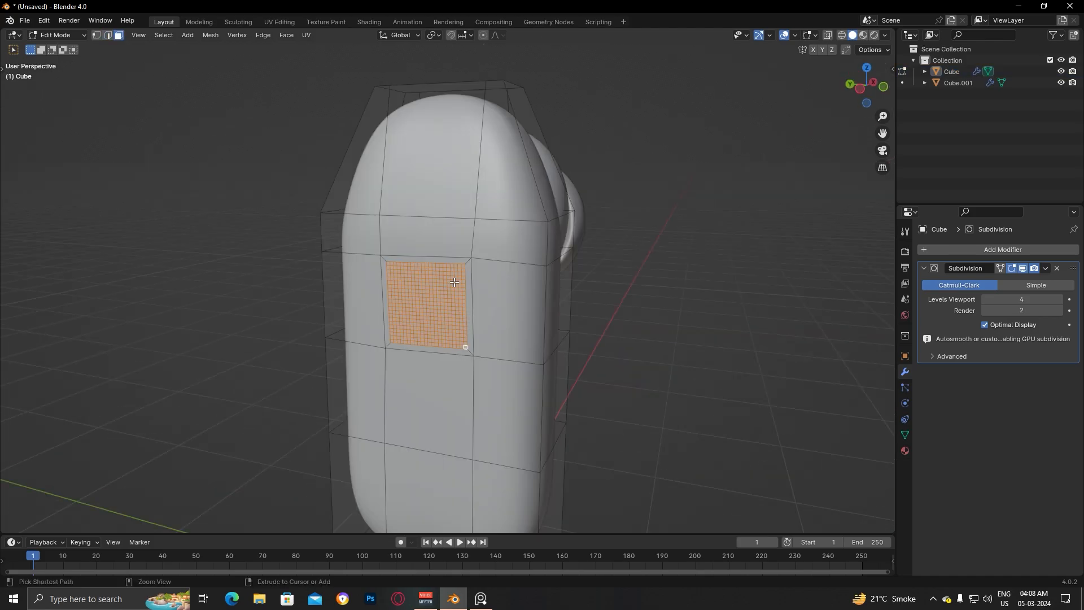
key("ctrl+z")
key("ctrl+z")
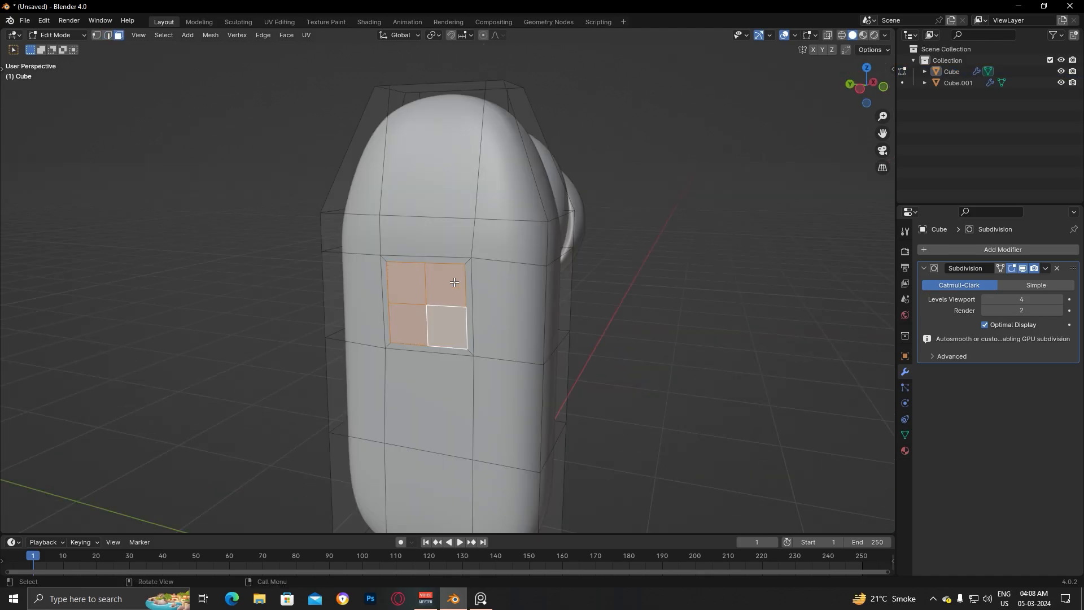
right_click(429, 341)
left_click(430, 342)
right_click(395, 307)
left_click(395, 307)
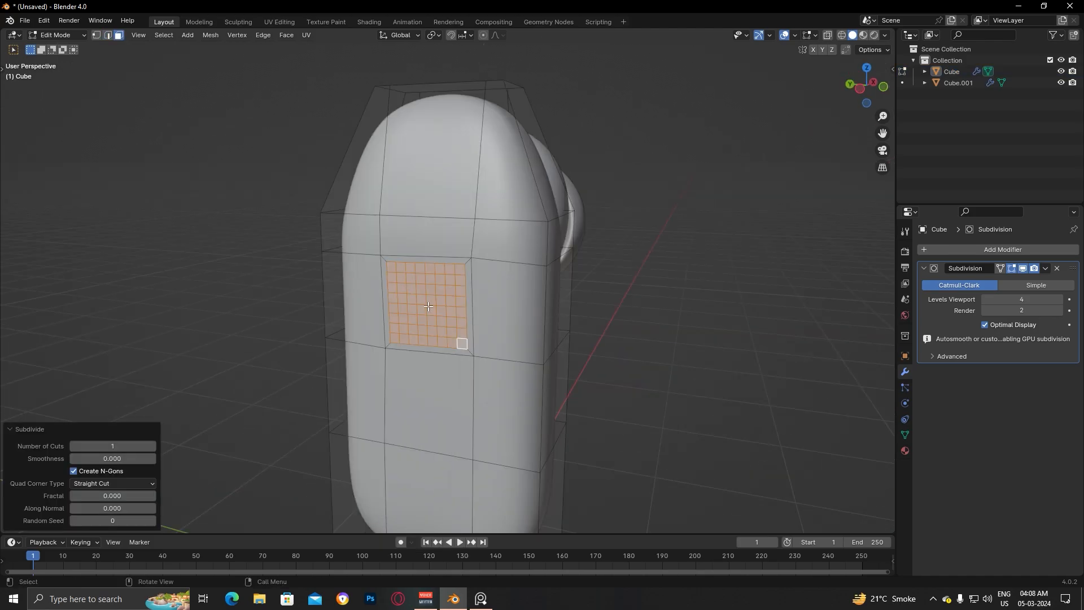
Reshape the subdivided patch on the column's wide face into a circle
right_click(429, 295)
mouse_move(463, 264)
left_click(526, 278)
scroll(615, 351, "down", 2)
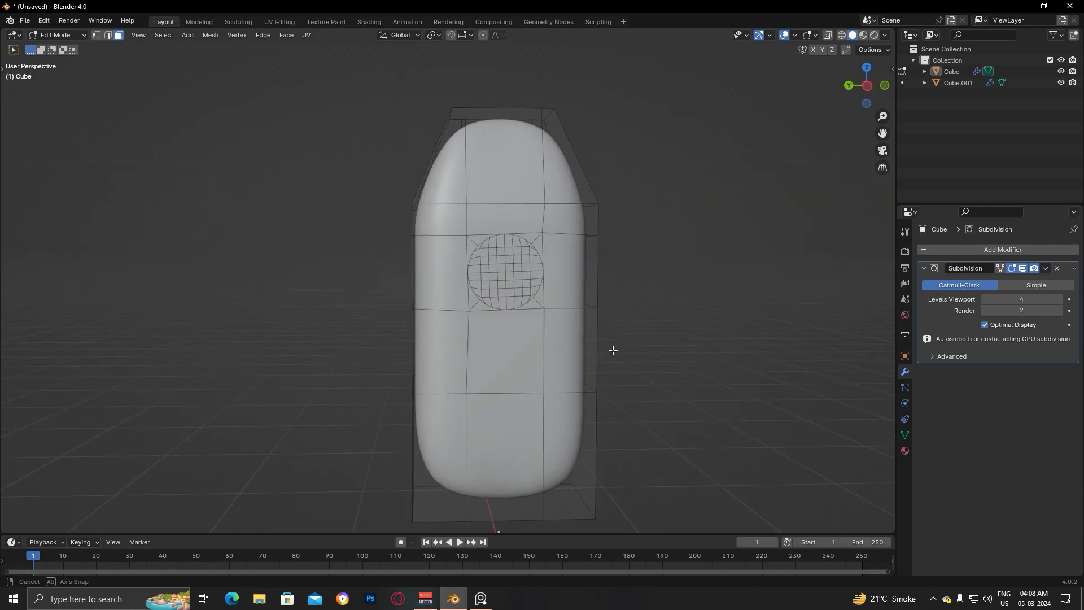
scroll(480, 318, "up", 5)
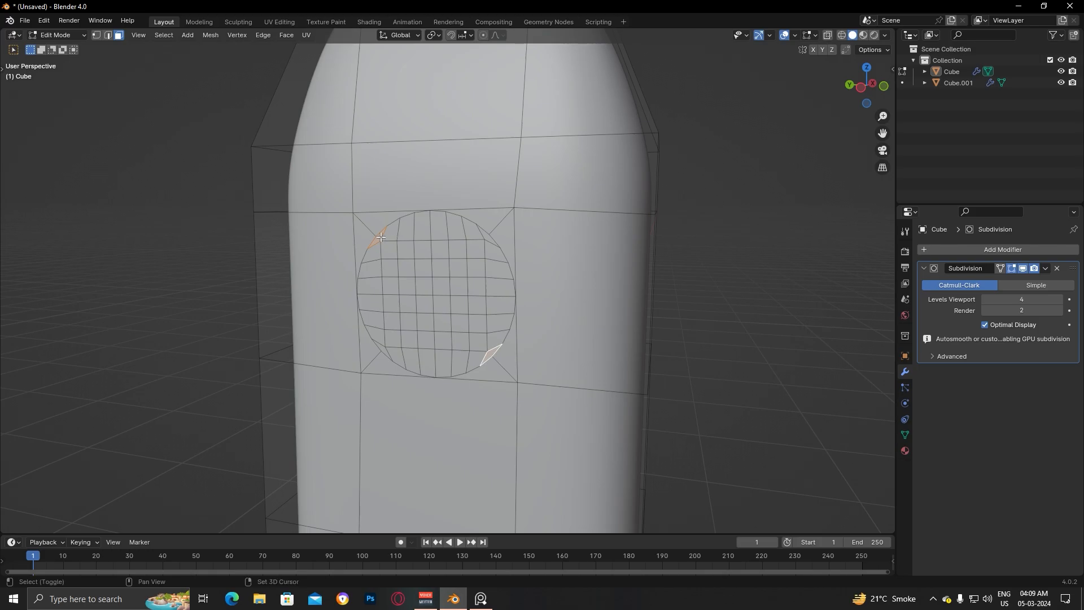
Extrude the circular patch on the column's wide face in two stages and return to Object Mode
middle_click_drag(661, 310, 602, 314)
key("e")
left_click(452, 300)
left_click(161, 294)
middle_click_drag(161, 293, 584, 354)
key("e")
left_click(189, 264)
key("Tab")
key("Tab")
key("p")
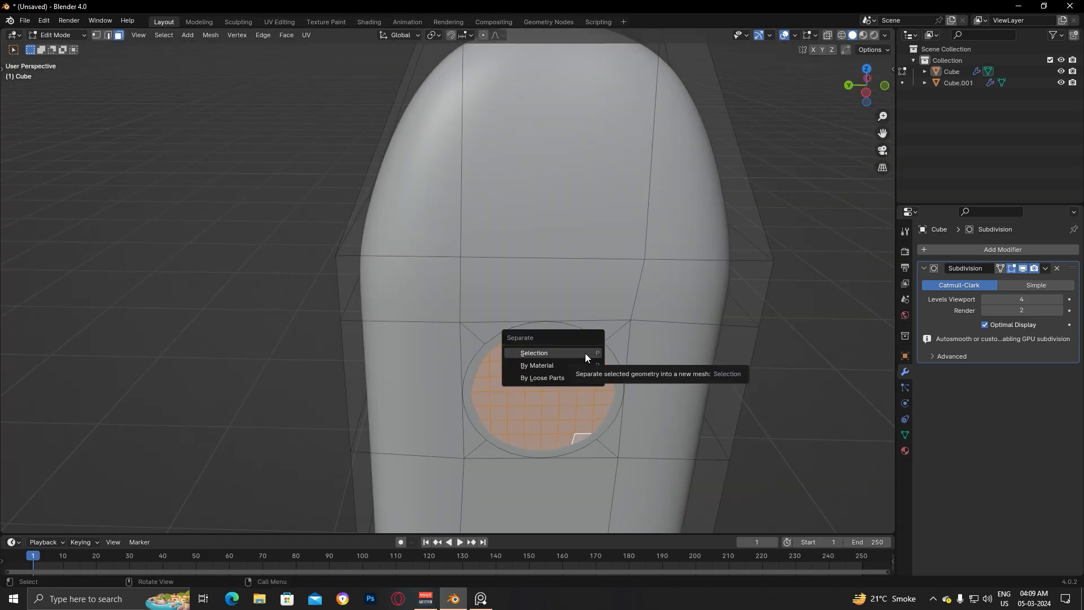
left_click(798, 339)
key("Tab")
Examine how the column, head and tip align from the side and from above
scroll(795, 338, "down", 4)
middle_click_drag(795, 337, 627, 296)
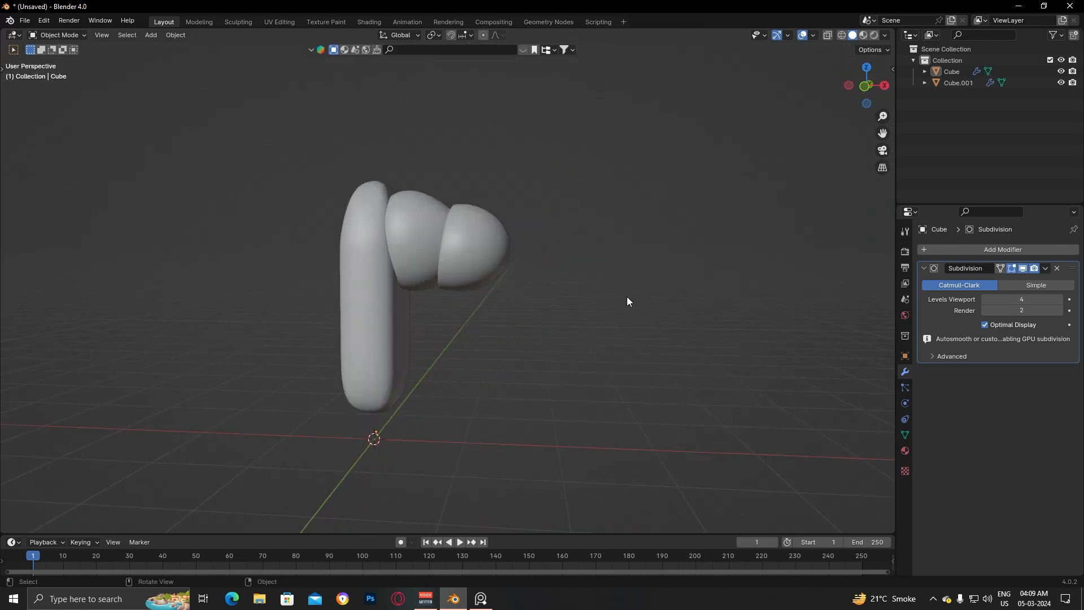
scroll(407, 289, "down", 2)
middle_click_drag(456, 291, 430, 254)
scroll(430, 254, "up", 3)
key("KP_7")
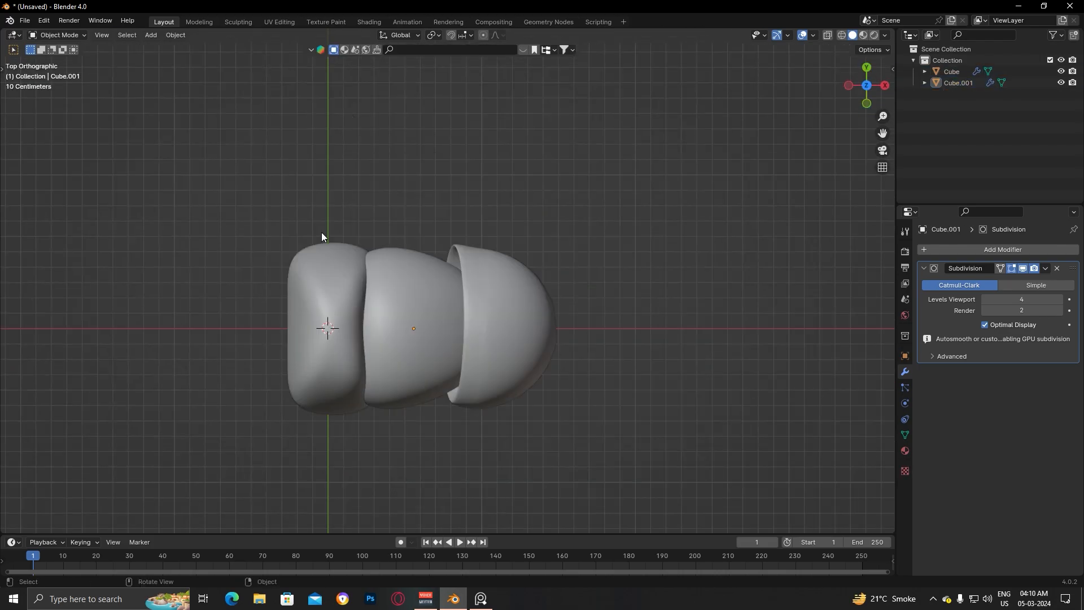
left_click(397, 325)
key("Tab")
key("Tab")
scroll(428, 316, "up", 3)
scroll(428, 317, "down", 3)
Lower the joined head and tip about 0.11 m along Z
middle_click_drag(428, 317, 445, 351)
key("g")
key("z")
left_click(427, 267)
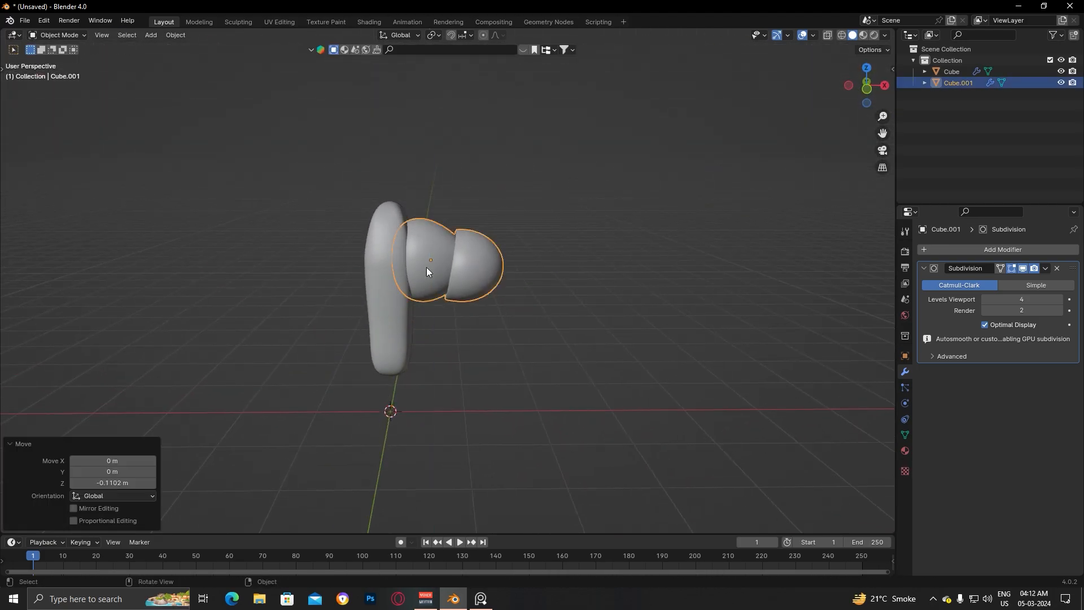
Tilt the head and tip slightly downward and lower them about 0.03 m along Z
right_click(569, 264)
left_click(523, 270)
key("x")
left_click(482, 254)
key("g")
key("z")
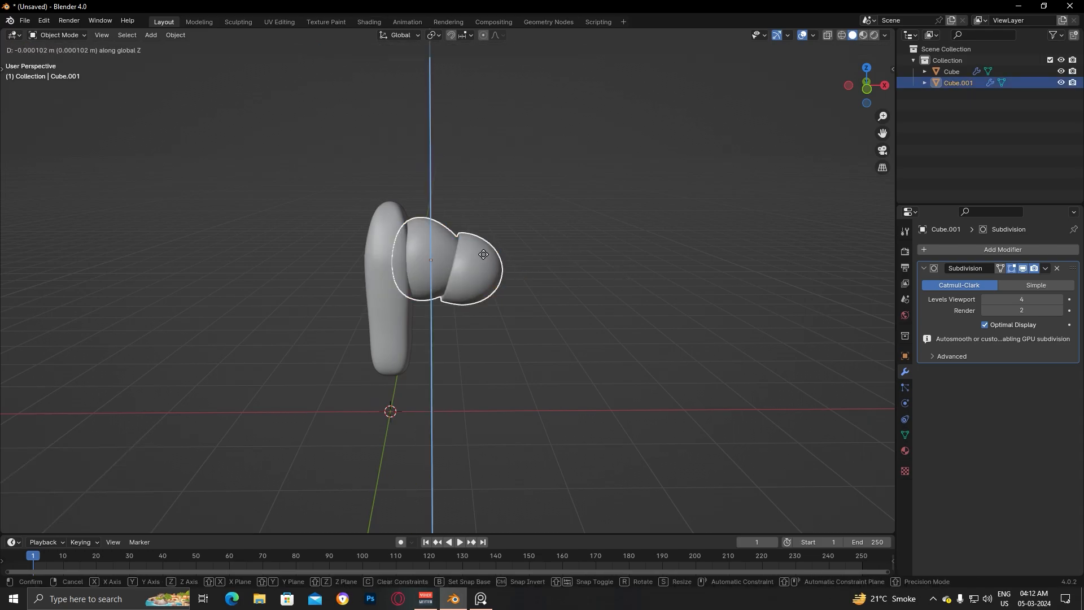
left_click(489, 257)
Move the head and tip about 0.07 m along X, away from the column
key("g")
key("x")
right_click(629, 241)
key("g")
key("x")
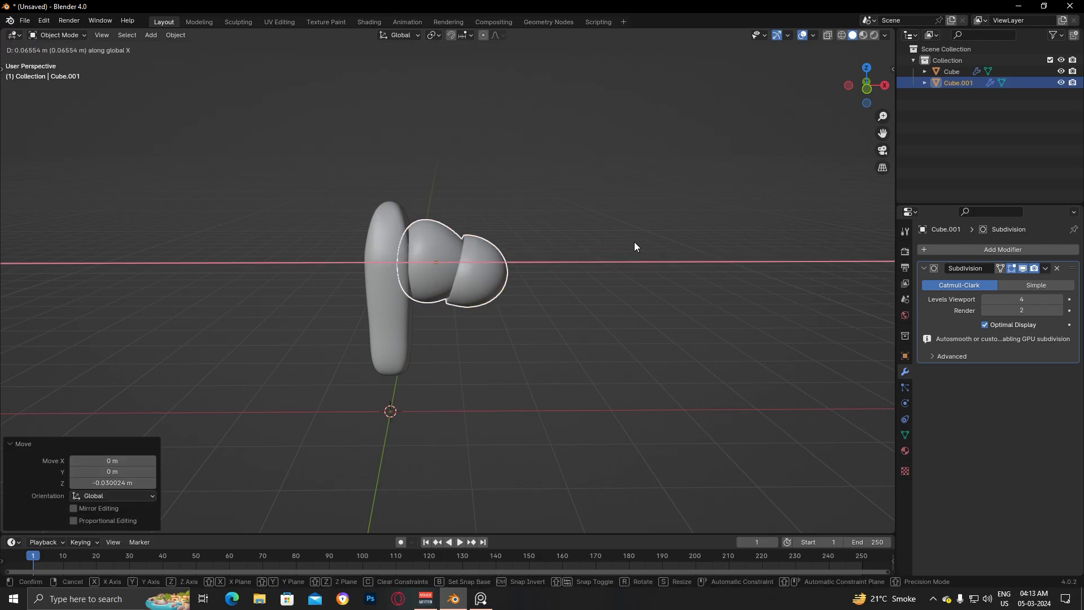
left_click(635, 242)
left_click(631, 297)
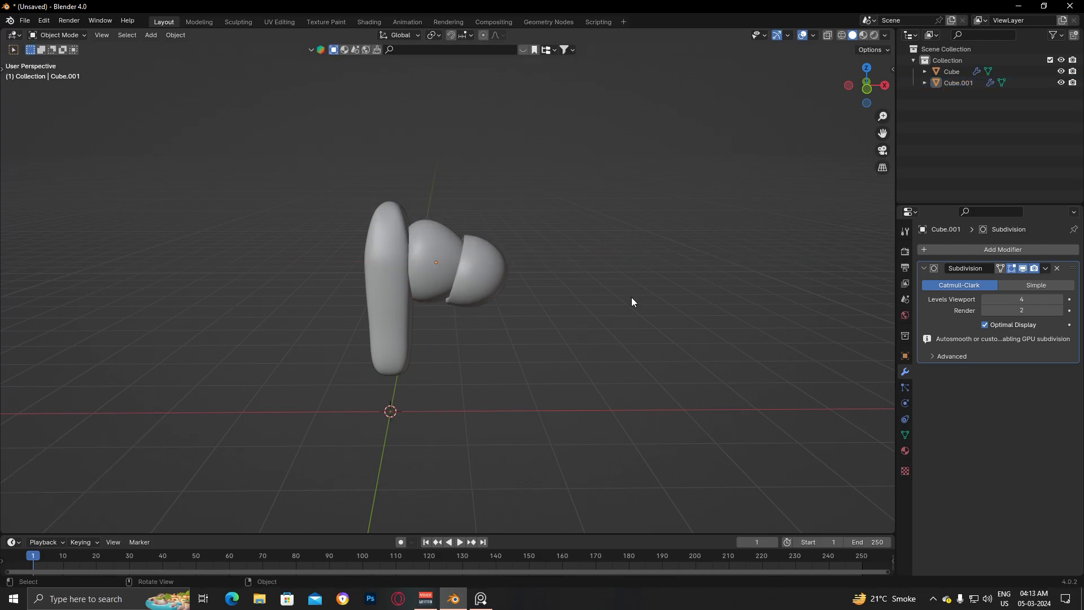
Rotate the head and tip by -2.8° about the view axis and raise them about 0.04 m along Z
left_click(512, 314)
key("r")
left_click(644, 270)
key("g")
key("z")
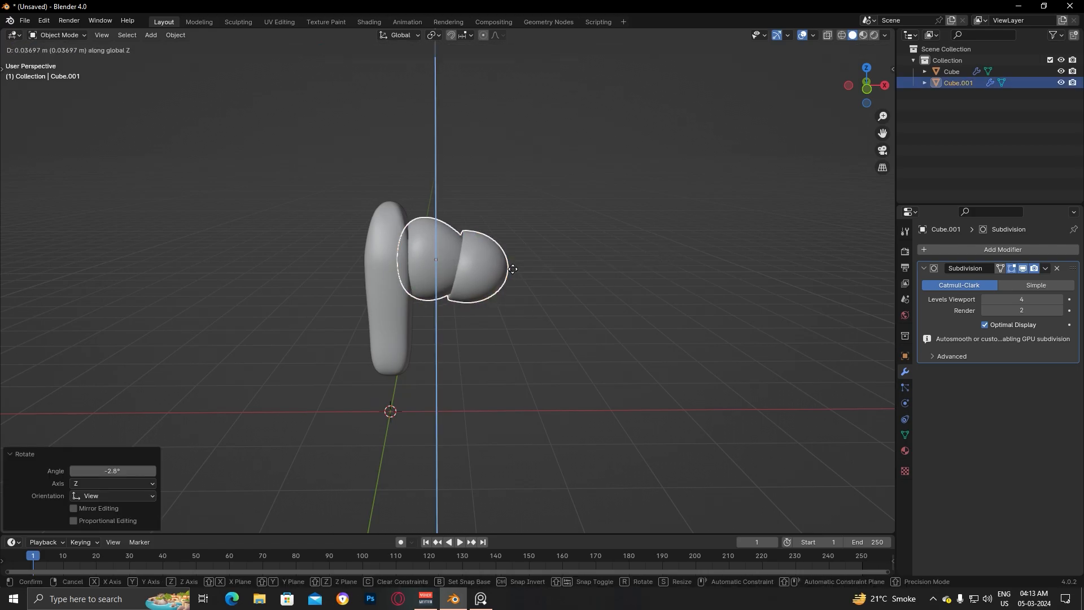
left_click(513, 269)
left_click(614, 307)
middle_click_drag(614, 307, 561, 290)
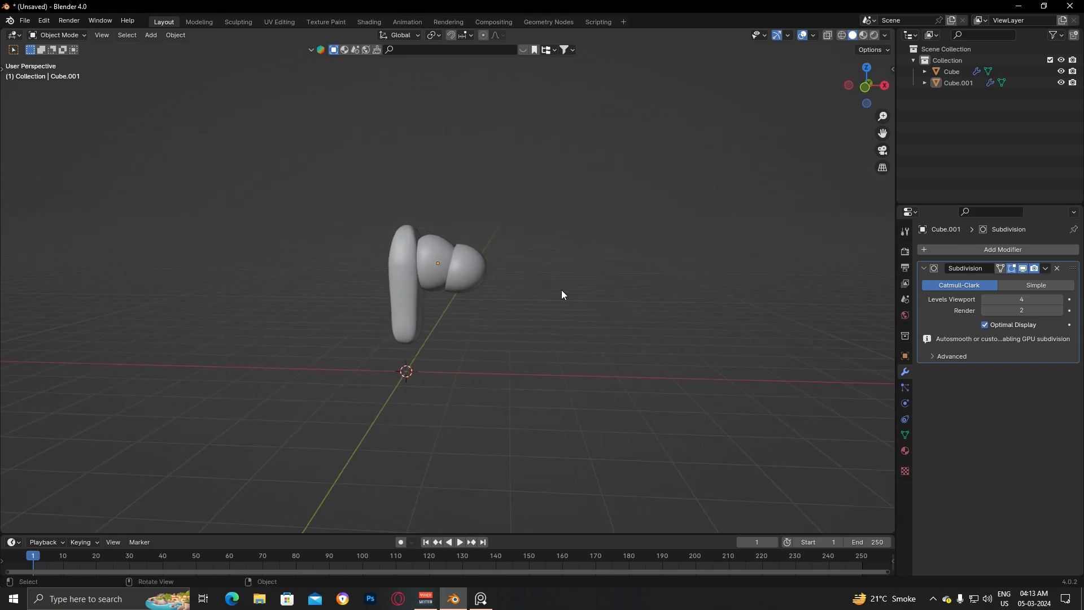
Adjust the height of the joined head and tip along Z against the column
left_click(455, 280)
key("g")
key("z")
left_click(506, 358)
key("KP_1")
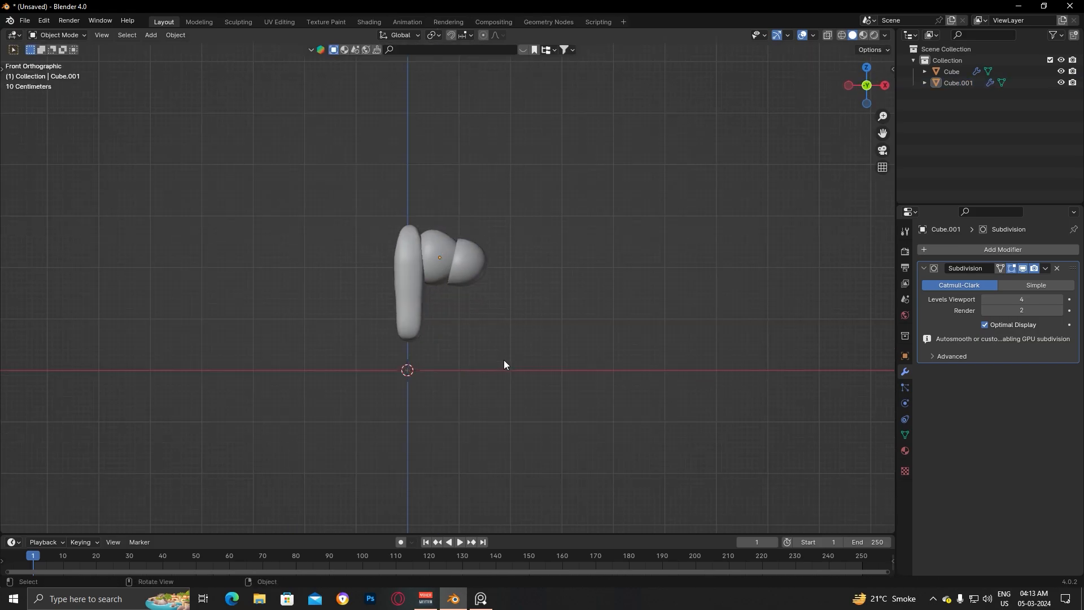
Examine the assembled earbud from the front and the sides
scroll(392, 337, "up", 3)
middle_click_drag(392, 342, 455, 337)
left_click(455, 336)
middle_click_drag(615, 298, 458, 315)
left_click(635, 324)
middle_click_drag(634, 324, 417, 277)
left_click(922, 270)
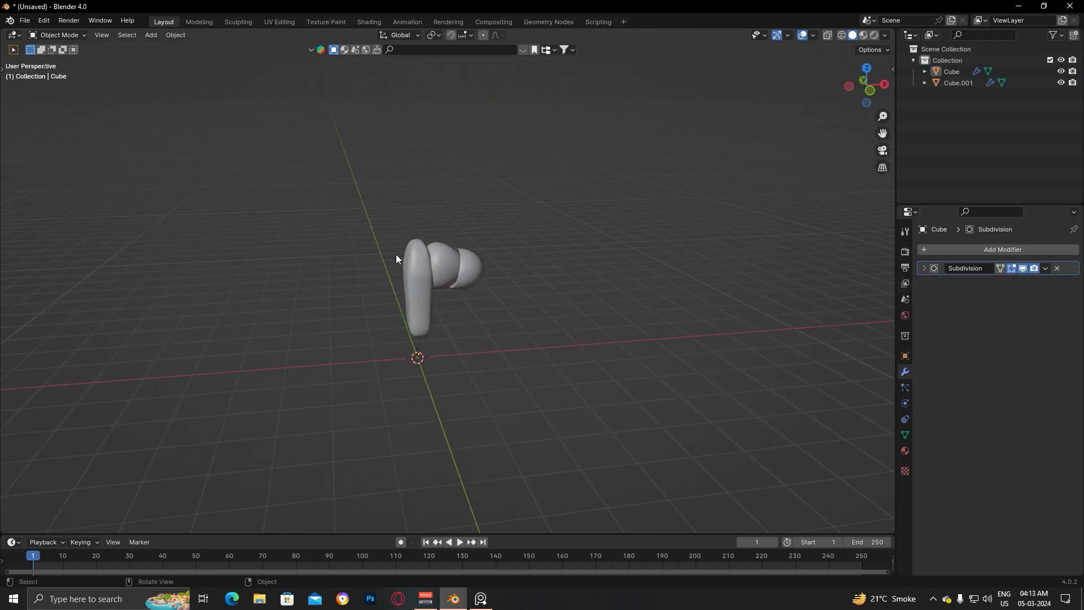
Duplicate the whole earbud and rotate the copy 180° about the Z axis
middle_click_drag(568, 397, 520, 357)
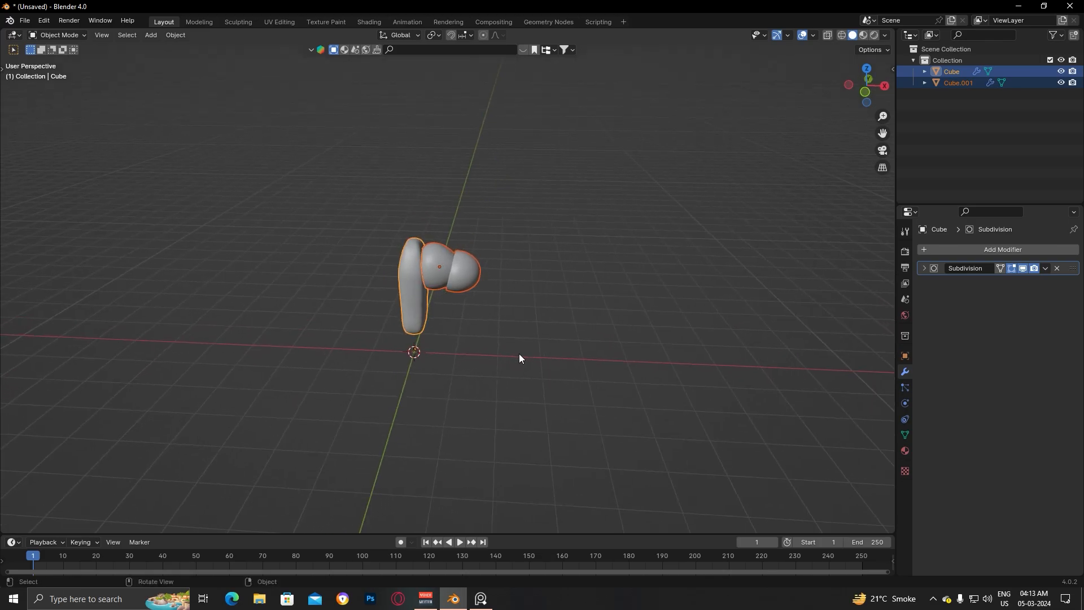
key("shift+d")
type("r180")
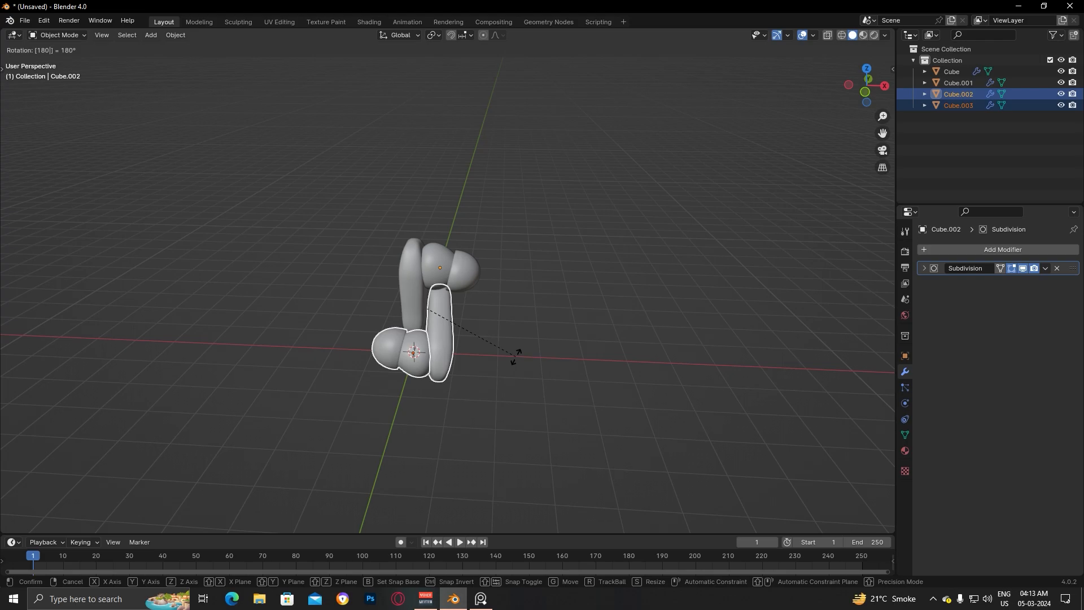
key("Escape")
key("r")
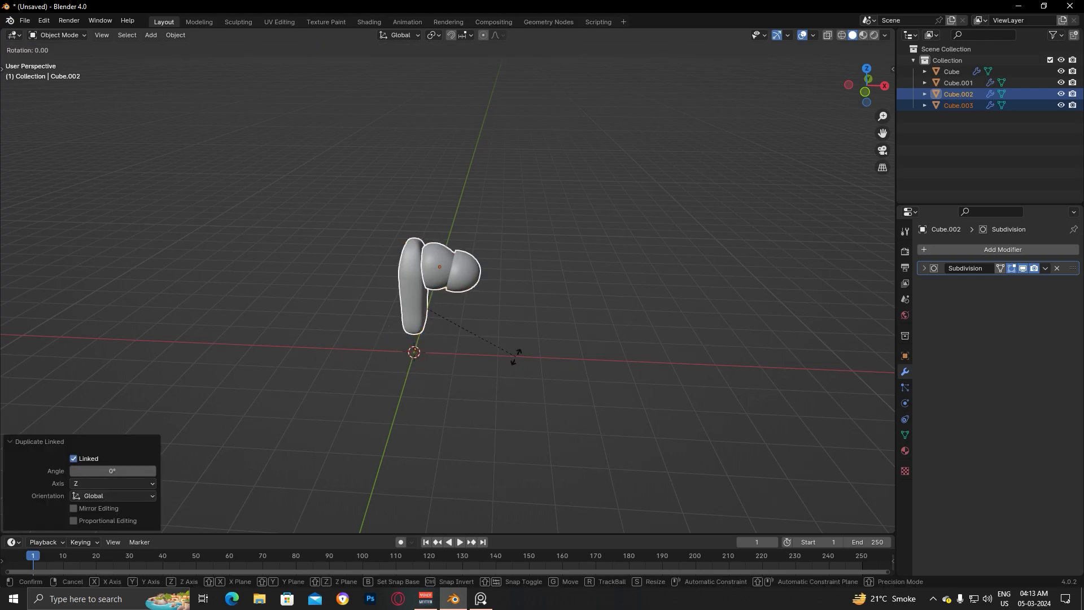
type("180")
key("Return")
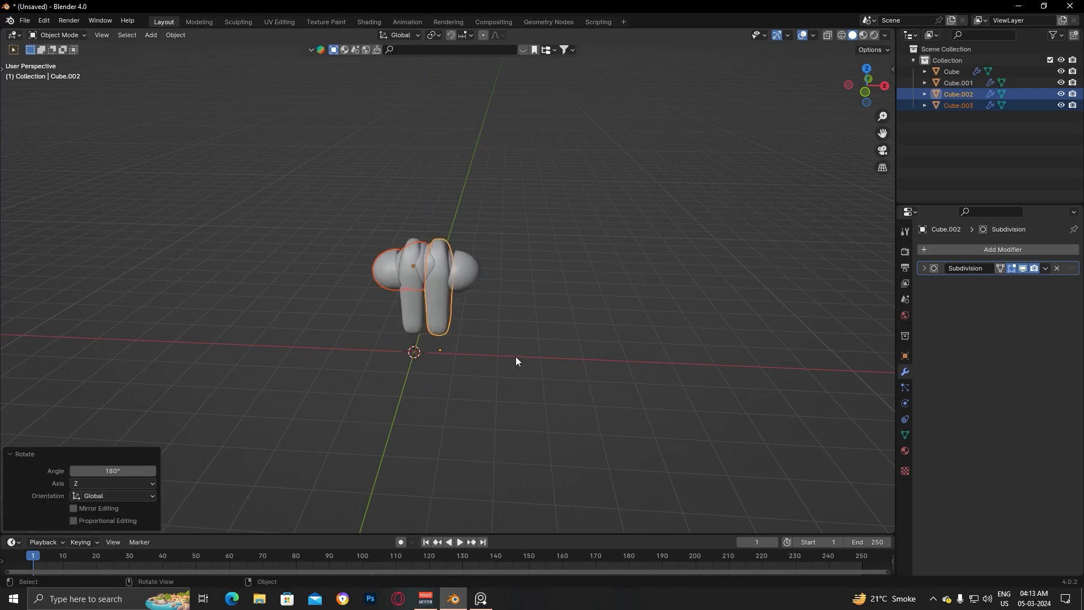
Move the copied earbud along negative X, leaving a gap between the two columns
key("g")
key("z")
key("x")
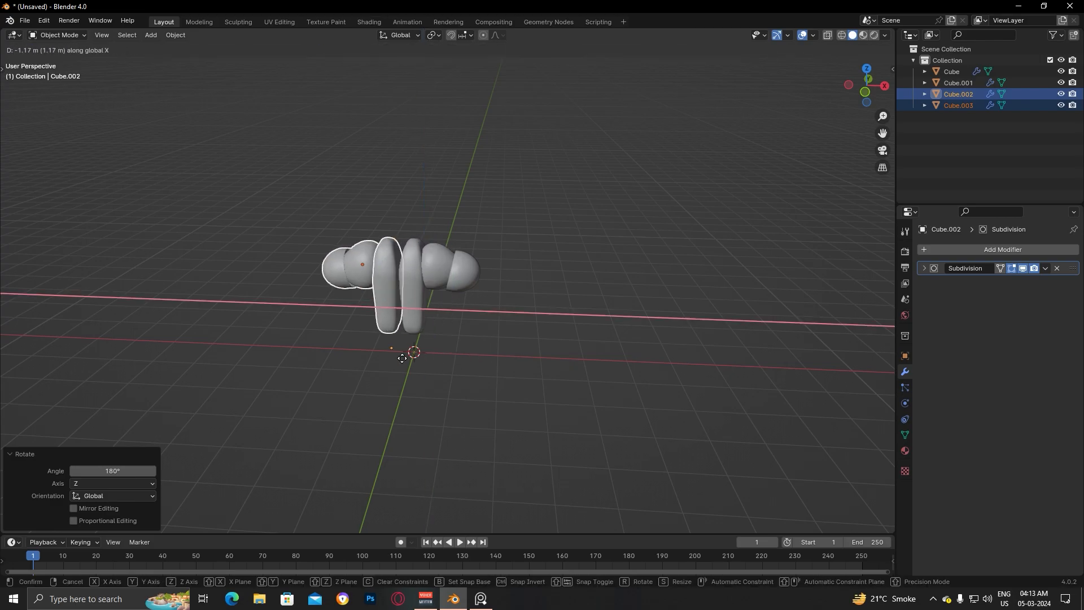
left_click(357, 358)
Raise both earbuds about 2.63 m along Z, and fine-tune their height above the grid floor
left_click_drag(193, 220, 430, 315)
key("g")
key("z")
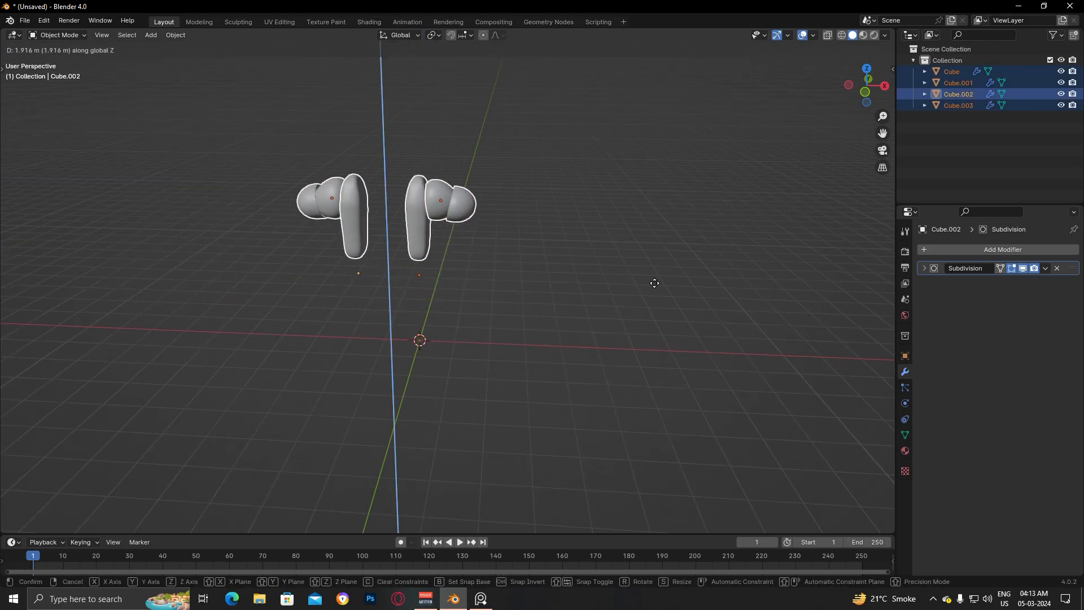
left_click(654, 194)
middle_click_drag(653, 194, 520, 252)
scroll(559, 264, "down", 2)
key("g")
key("z")
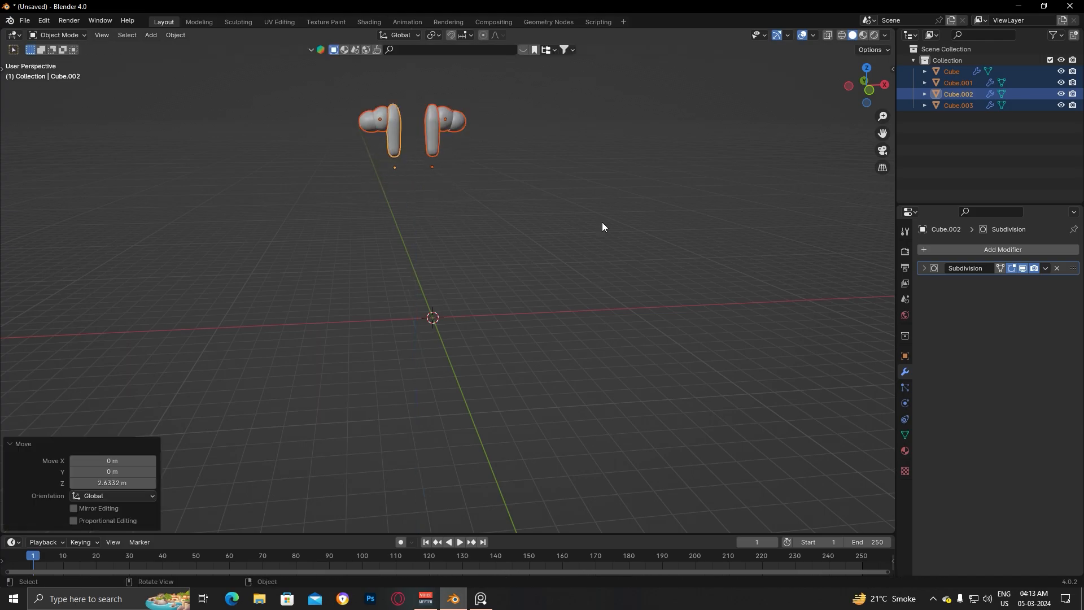
left_click(602, 222)
left_click(576, 235)
middle_click_drag(465, 297, 443, 326)
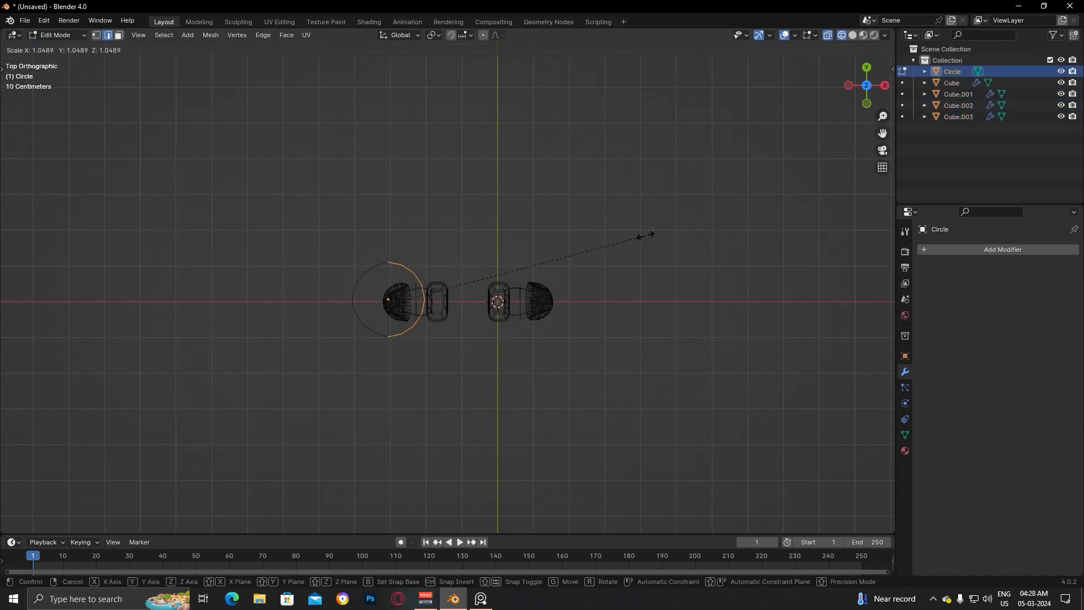
Scale the circle up by about 1.26 and reposition it around the earbud on the negative X side
left_click(680, 264)
key("Tab")
key("s")
left_click(656, 247)
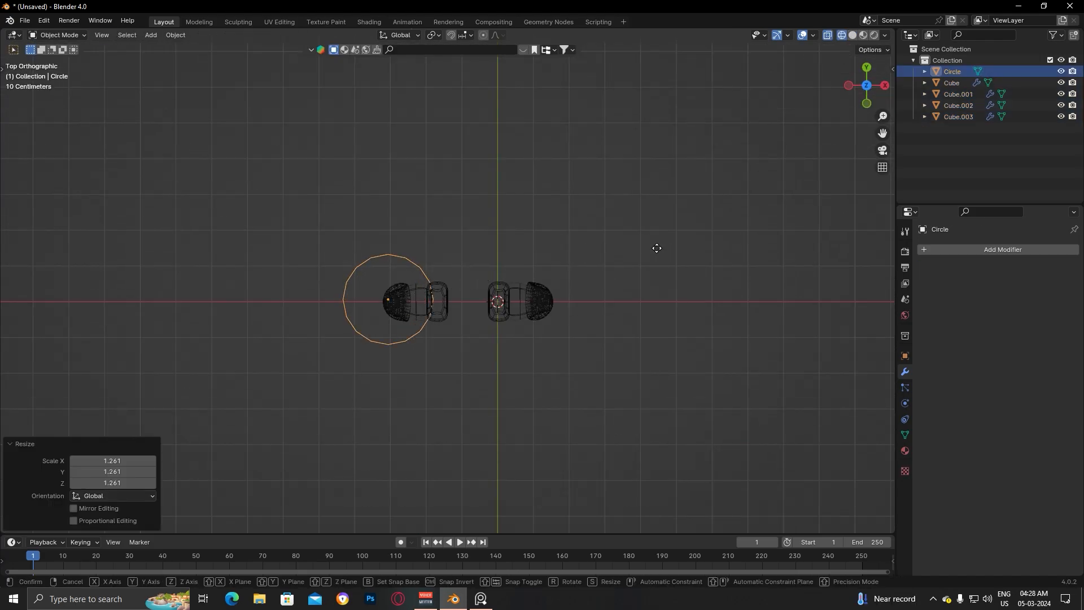
key("g")
left_click(676, 251)
Pull the positive-X half of the circle along X past the other earbud, forming a rounded oblong outline around both
key("Tab")
left_click_drag(417, 226, 466, 401)
key("g")
key("x")
left_click(758, 326)
key("s")
left_click(808, 310)
key("g")
key("x")
left_click(781, 310)
Lower both earbuds along Z to sit just above the oblong outline
key("KP_1")
left_click_drag(338, 98, 559, 195)
key("Tab")
left_click_drag(382, 105, 613, 229)
key("g")
key("z")
left_click(647, 450)
Extrude the oblong outline upward along Z to form the case wall around the earbuds
left_click(567, 431)
key("Tab")
middle_click_drag(567, 431, 539, 459)
left_click(534, 448, "alt")
key("e")
key("z")
left_click(543, 361)
Lower the wall's upper edge loop along Z so the earbud tops stick out of the case
key("KP_1")
left_click(669, 367)
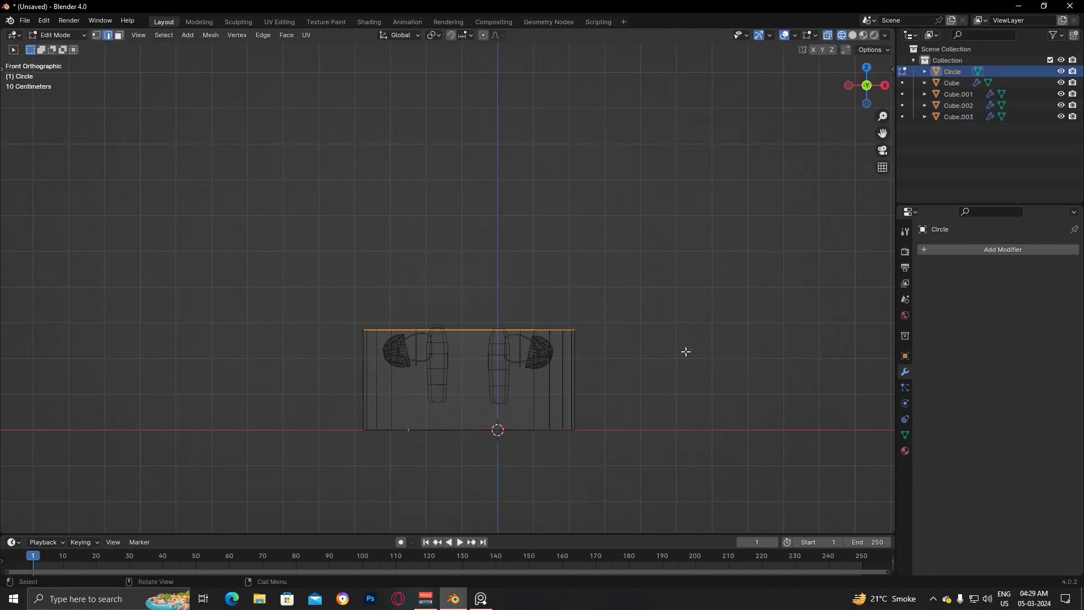
key("g")
key("z")
left_click(694, 367)
mouse_move(694, 367)
middle_mouse_down()
mouse_move(672, 429)
mouse_move(654, 412)
mouse_move(680, 356)
middle_mouse_up()
Fill the case's upper edge loop with a face
key("f")
left_click(437, 345)
left_click(708, 283)
middle_click_drag(709, 283, 700, 322)
key("Tab")
left_click(706, 337)
key("Tab")
left_click(461, 371)
left_click(461, 371, "alt")
left_click(705, 327)
key("Tab")
key("Tab")
middle_click_drag(700, 322, 628, 368)
key("Tab")
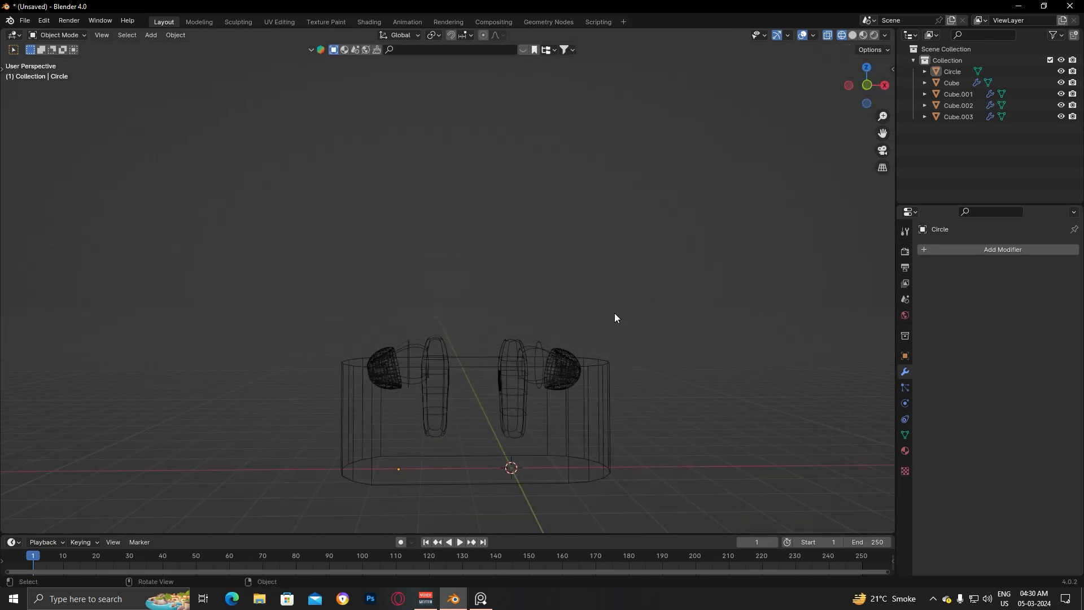
Switch the viewport to solid shading and try a level 4 subdivision on the case
key("shift+z")
left_click(520, 419)
key("ctrl+4")
mouse_move(712, 382)
middle_mouse_down()
mouse_move(535, 381)
mouse_move(645, 363)
mouse_move(713, 368)
middle_mouse_up()
key("ctrl+z")
Try a level 3 subdivision on the case with a loop cut around its wall
key("ctrl+3")
middle_click_drag(446, 441, 541, 332)
key("Tab")
key("ctrl+r")
left_click(570, 435)
left_click(567, 398)
key("ctrl+z")
key("Tab")
key("ctrl+z")
Fill the case's open base loop with a face and apply a level 3 subdivision modifier
key("Tab")
left_click(534, 329, "alt")
key("f")
middle_click_drag(672, 346, 729, 401)
key("Tab")
key("ctrl+3")
Add two loop cuts around the case wall, one slid about 0.91 toward the base and one near the upper edge
key("Tab")
key("ctrl+r")
left_click(353, 427)
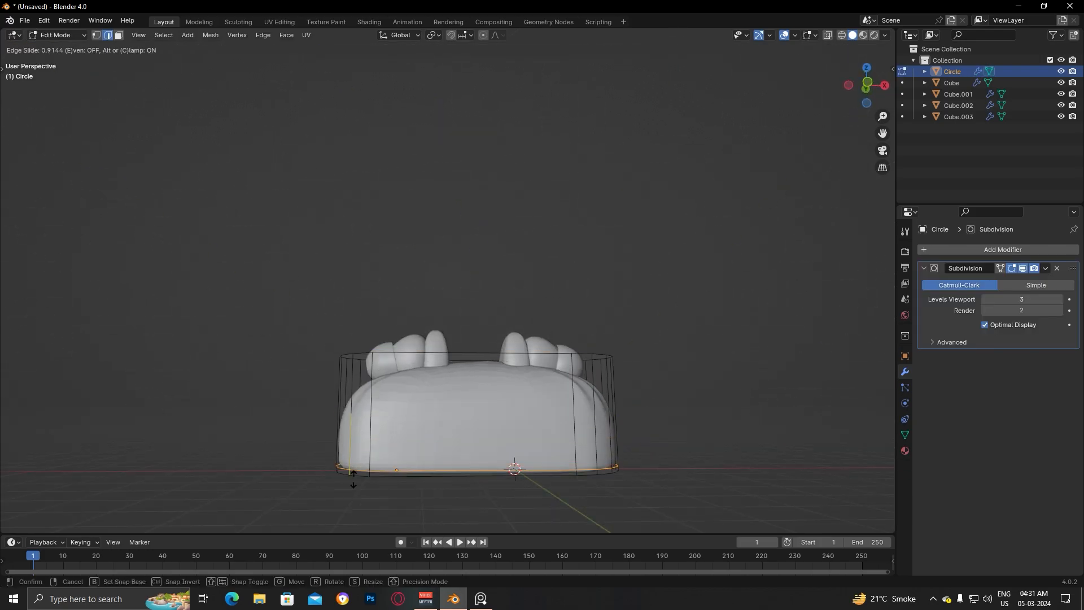
key("ctrl+r")
left_click(347, 421)
left_click(345, 364)
Delete the case's top face to open it above the earbuds
scroll(508, 365, "up", 3)
middle_click_drag(729, 324, 587, 390)
key("3")
left_click(458, 386)
key("x")
left_click(459, 385)
Add a loop cut just below the case's open rim, with an edge slide of about -0.85
middle_click_drag(458, 385, 556, 328)
key("ctrl+r")
left_click(417, 426)
middle_click_drag(726, 466, 446, 455)
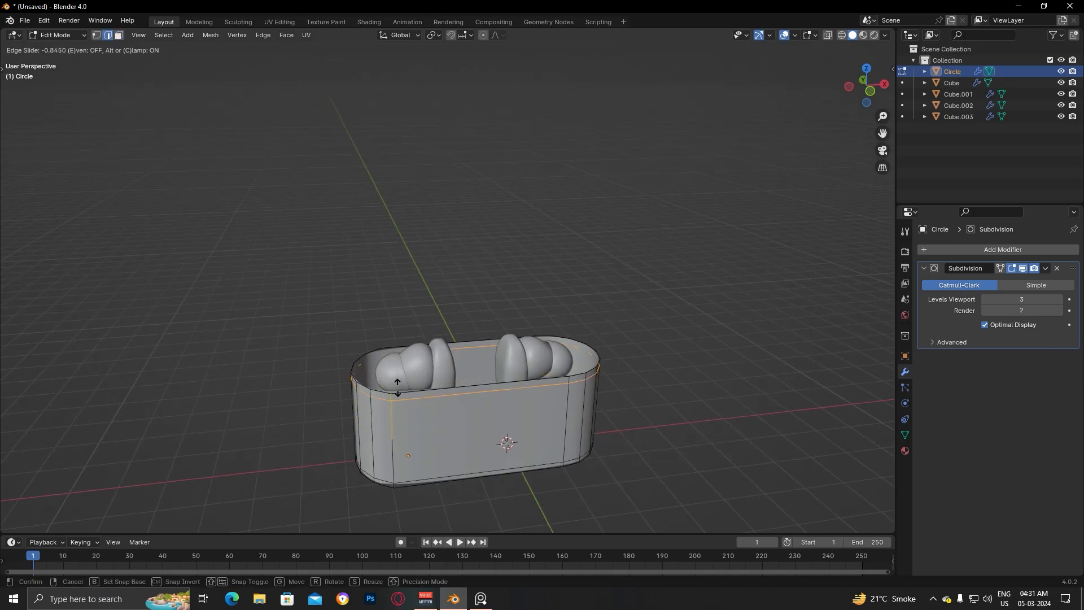
left_click(397, 384)
Examine the open case in Object Mode from the front, from the sides and close up
middle_click_drag(644, 340, 633, 319)
scroll(613, 318, "down", 2)
key("KP_1")
key("Tab")
left_click(684, 291)
middle_click_drag(683, 292, 705, 314)
scroll(705, 314, "up", 4)
right_click(410, 489)
scroll(707, 407, "down", 3)
middle_click_drag(707, 408, 665, 358)
Set the case's origin to its geometry
left_click(524, 386)
key("KP_1")
left_click(175, 35)
mouse_move(195, 59)
left_click(326, 72)
left_click(656, 271)
middle_click_drag(655, 271, 668, 344)
left_click(500, 344)
left_click(438, 350)
left_click(683, 344)
key("Tab")
key("Tab")
Try to bevel the edge loop around the case's base
left_click(451, 390)
key("Tab")
scroll(378, 431, "up", 3)
left_click(353, 495, "alt")
key("ctrl+b")
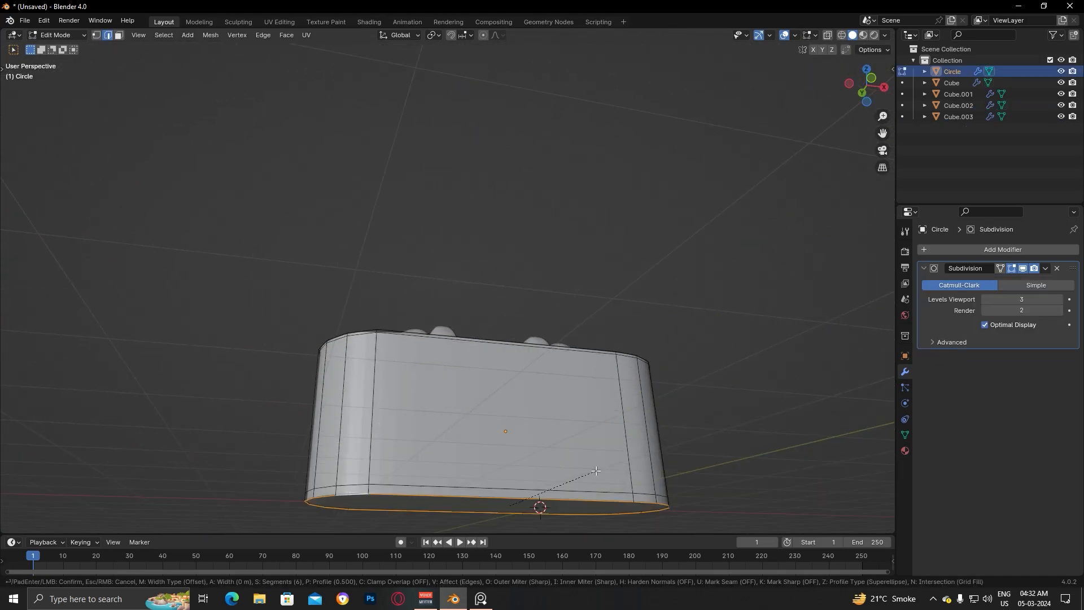
right_click(423, 497)
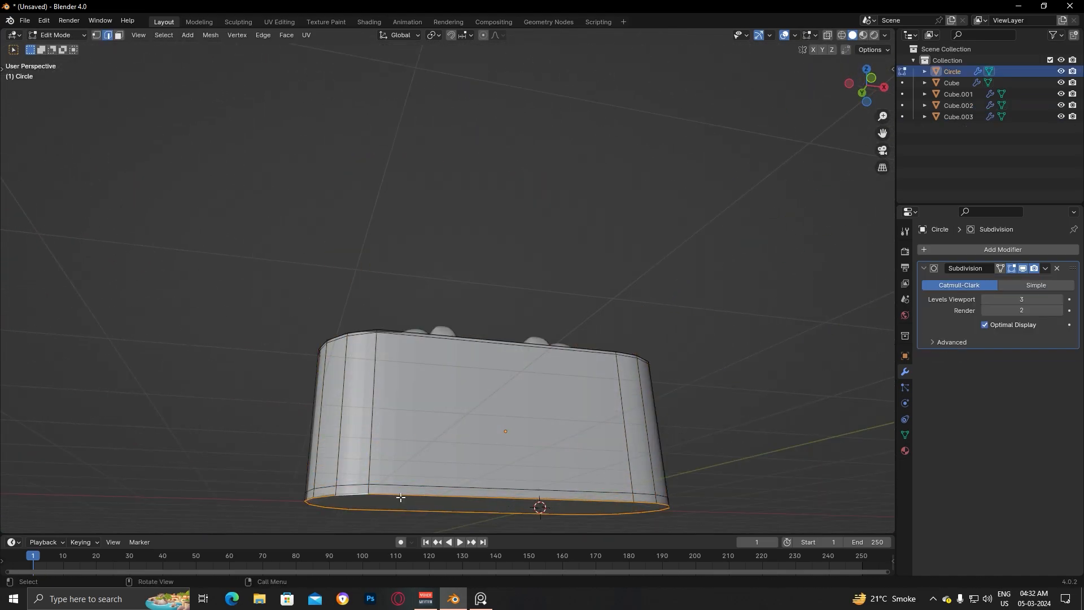
right_click(537, 487)
Undo the latest operations on the case and compare its shape in Object Mode
key("ctrl+z")
key("ctrl+z")
key("ctrl+z")
middle_click_drag(580, 480, 611, 383)
scroll(611, 383, "down", 3)
key("Tab")
middle_click_drag(612, 339, 562, 400)
key("ctrl+z")
key("ctrl+shift+z")
key("ctrl+z")
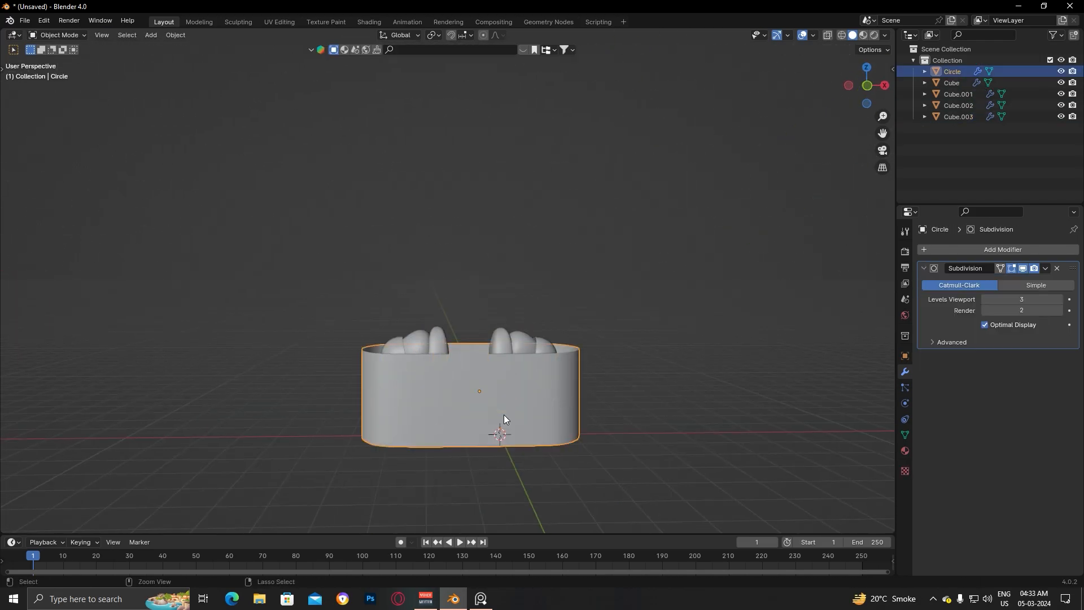
middle_click_drag(503, 419, 509, 395)
key("Tab")
key("ctrl+b")
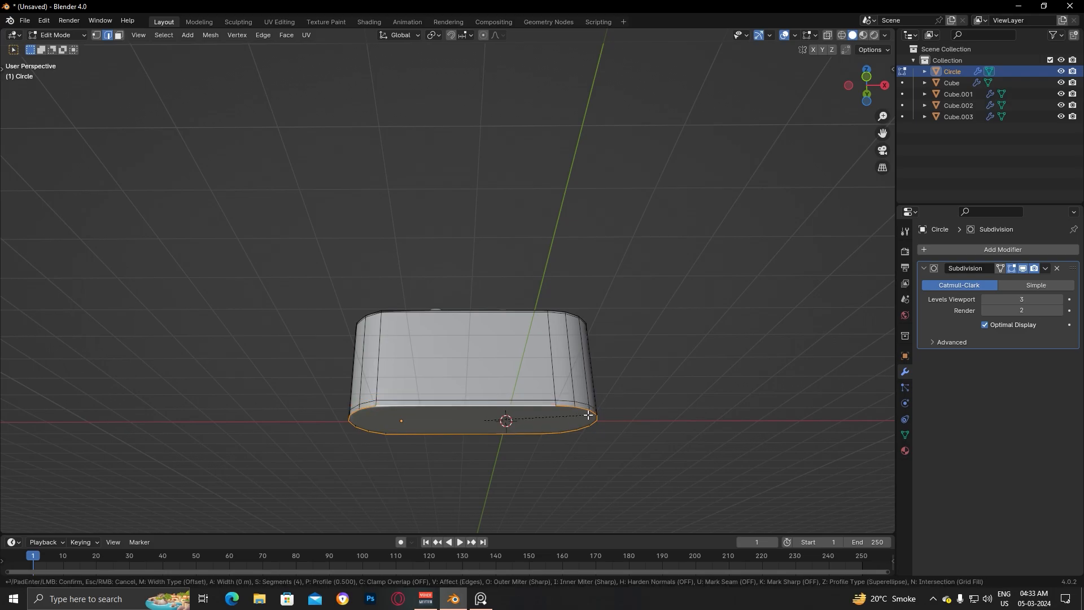
key("ctrl+b")
right_click(564, 409)
Extrude the edge loop around the case's top opening and scale it inward to about 0.938
middle_click_drag(502, 356, 373, 425)
left_click(350, 396, "alt")
key("s")
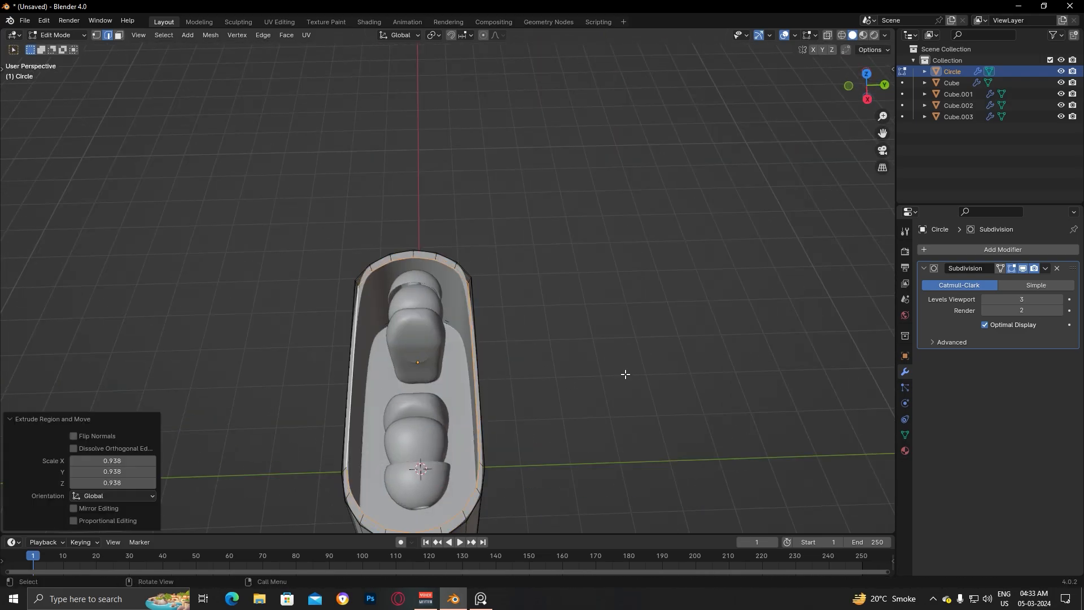
left_click(625, 374)
key("Tab")
middle_click_drag(653, 351, 498, 395)
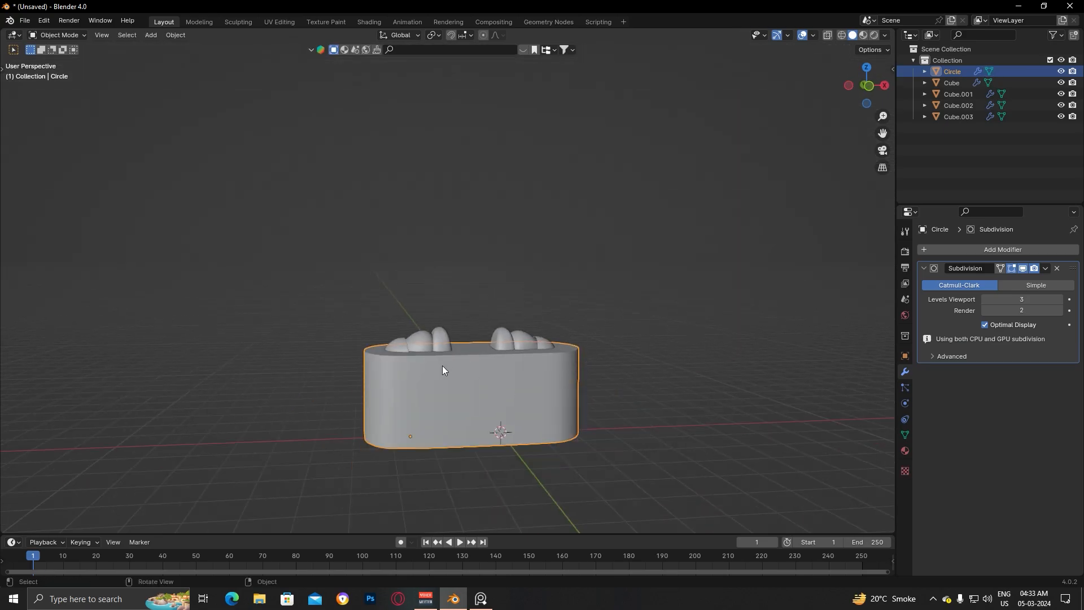
Examine the case's shape and shading in Object Mode from the front, the side and below
scroll(443, 365, "up", 3)
left_click(728, 379)
scroll(737, 377, "down", 2)
middle_click_drag(737, 378, 662, 380)
right_click(510, 409)
left_click(477, 377)
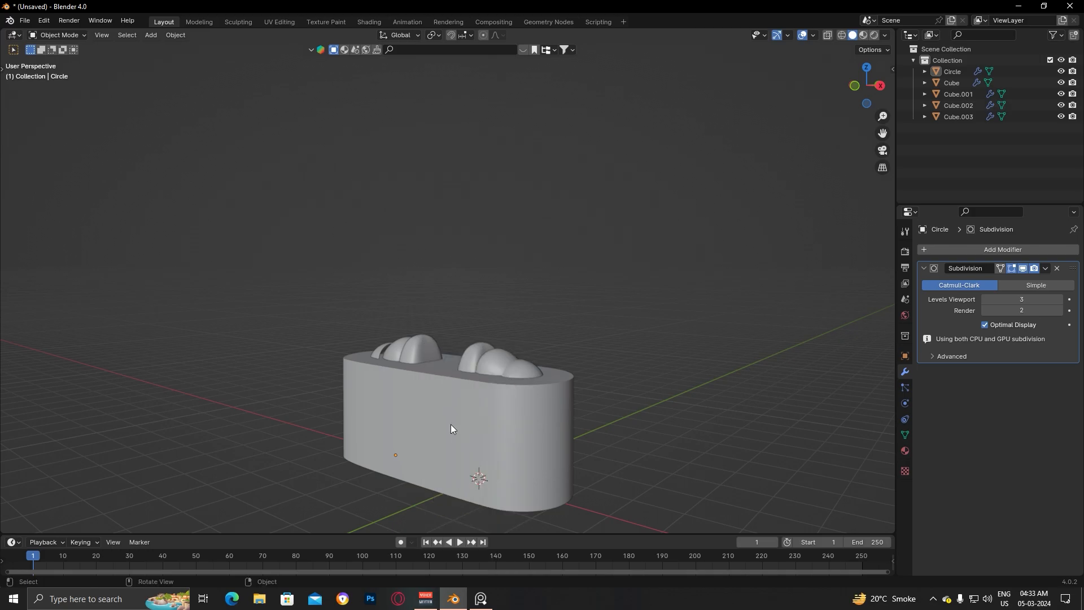
right_click(452, 421)
middle_click_drag(446, 446, 506, 422)
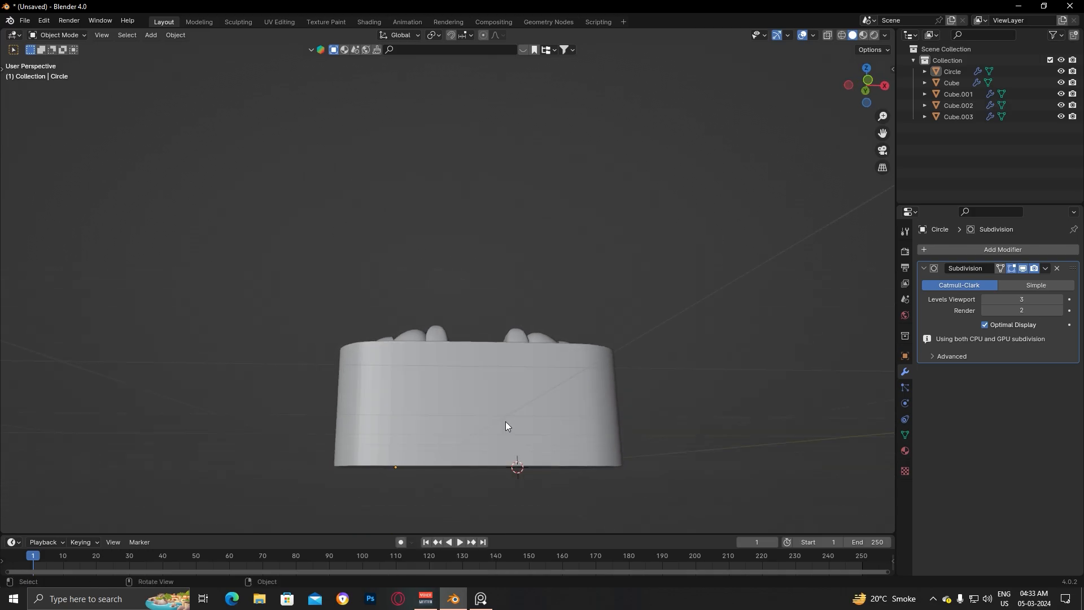
Recentre the case's origin on its geometry
left_click(492, 421)
right_click(492, 421)
mouse_move(489, 415)
left_click(559, 424)
left_click(663, 388)
middle_click_drag(663, 391, 502, 408)
Select the edge loop around the case's top rim in Edit Mode, and return to Object Mode
key("Tab")
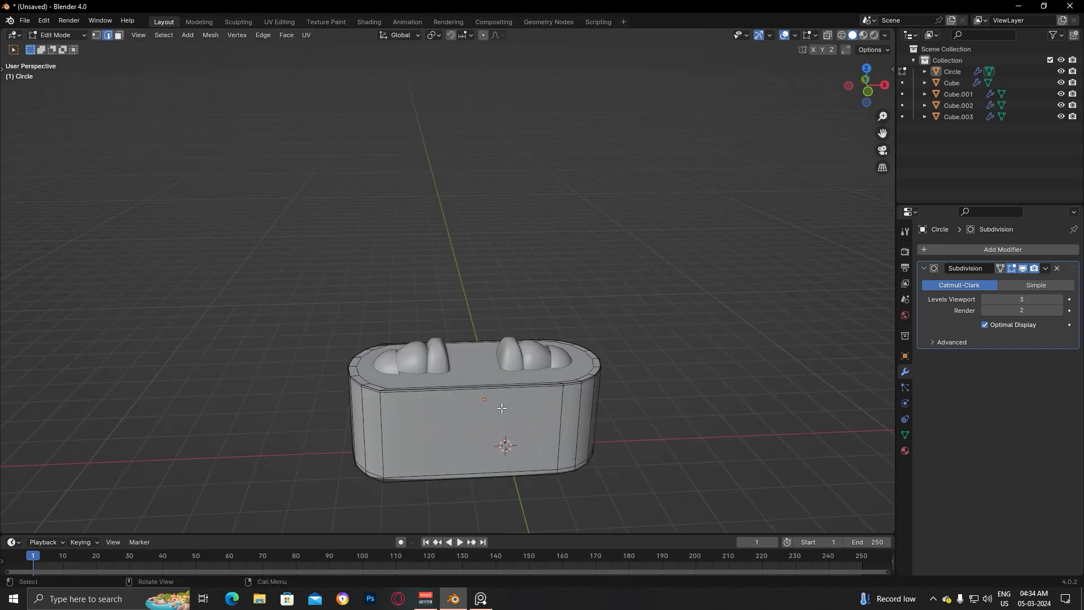
scroll(502, 408, "up", 6)
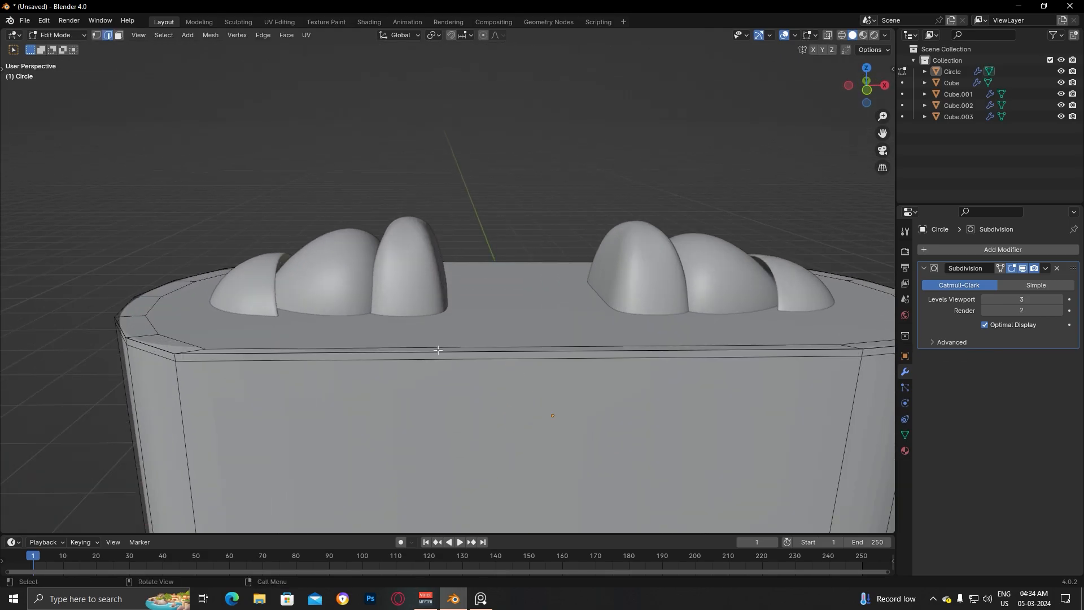
scroll(455, 354, "down", 4)
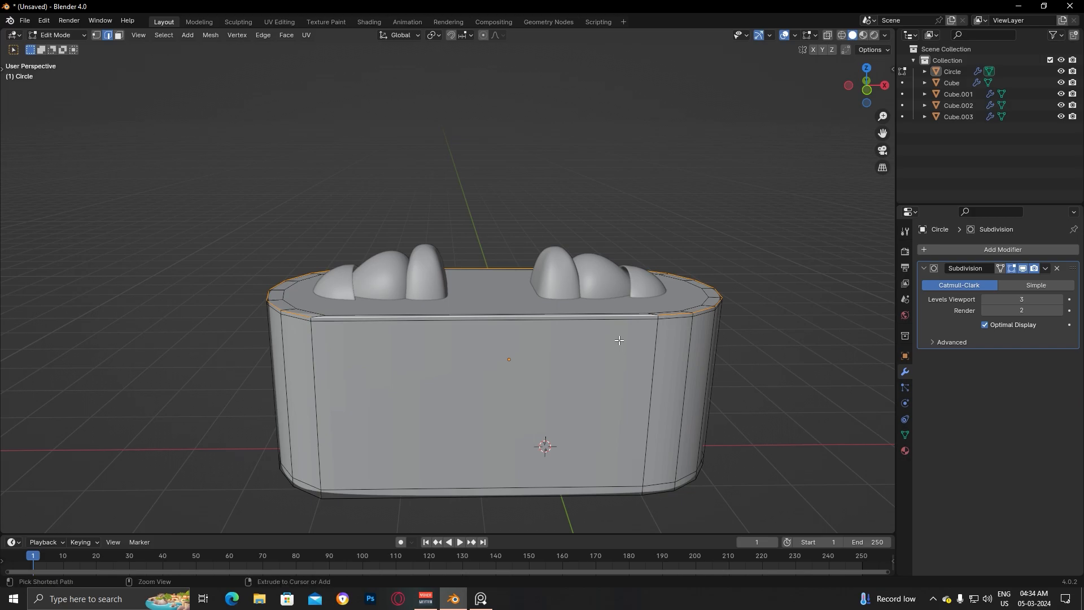
right_click(619, 340)
key("Escape")
key("Tab")
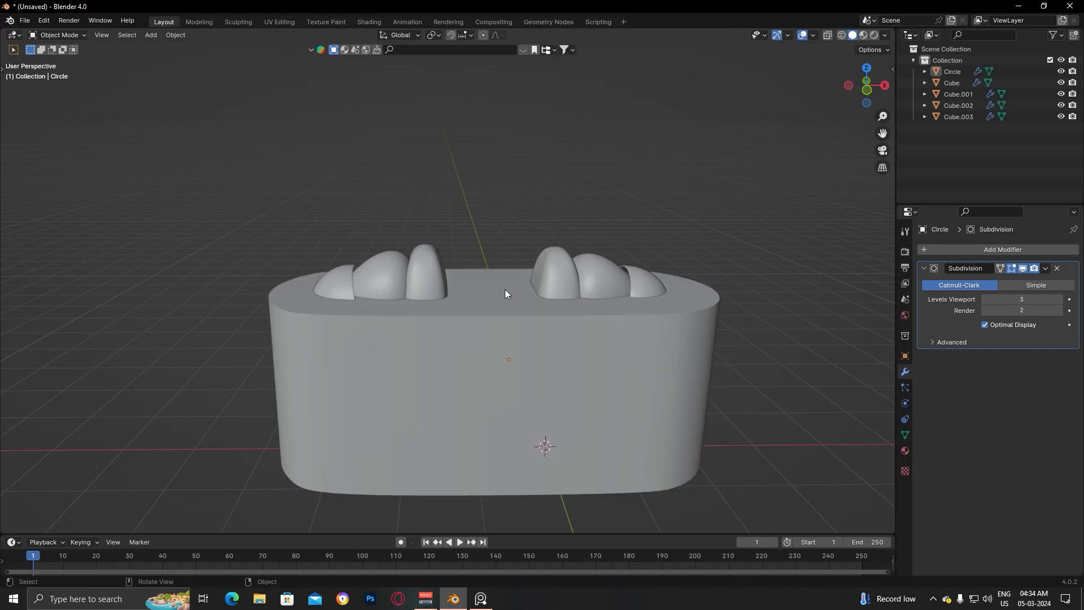
Select each of the earbud parts in turn to identify them and check their modifiers
left_click(958, 83)
left_click(963, 94)
left_click(970, 105)
left_click(969, 117)
left_click(757, 215)
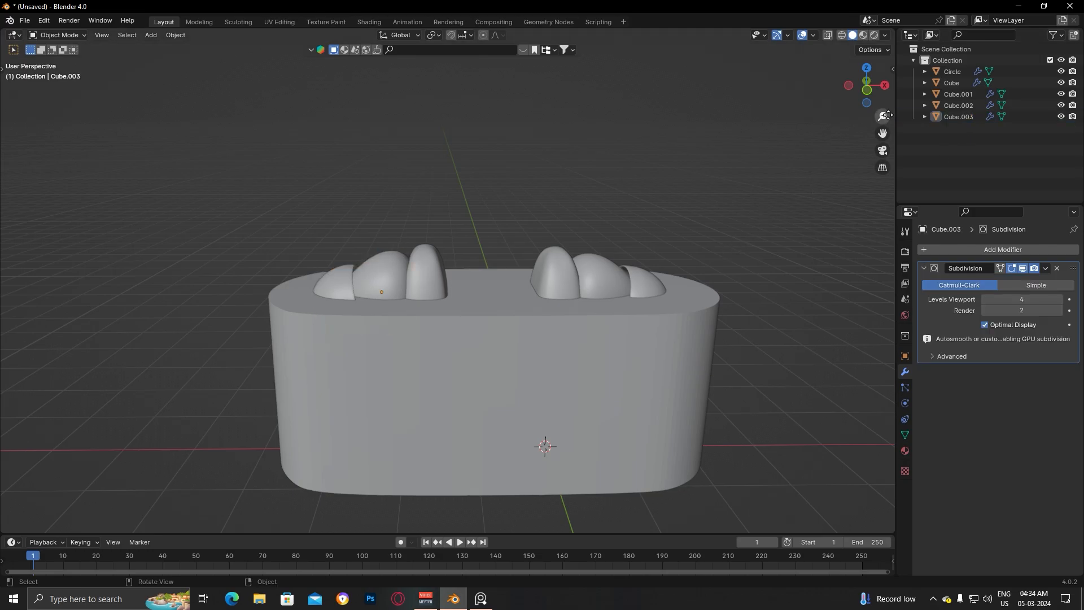
Try to make a separate copy of the case's top rim loop raised above the case
key("Tab")
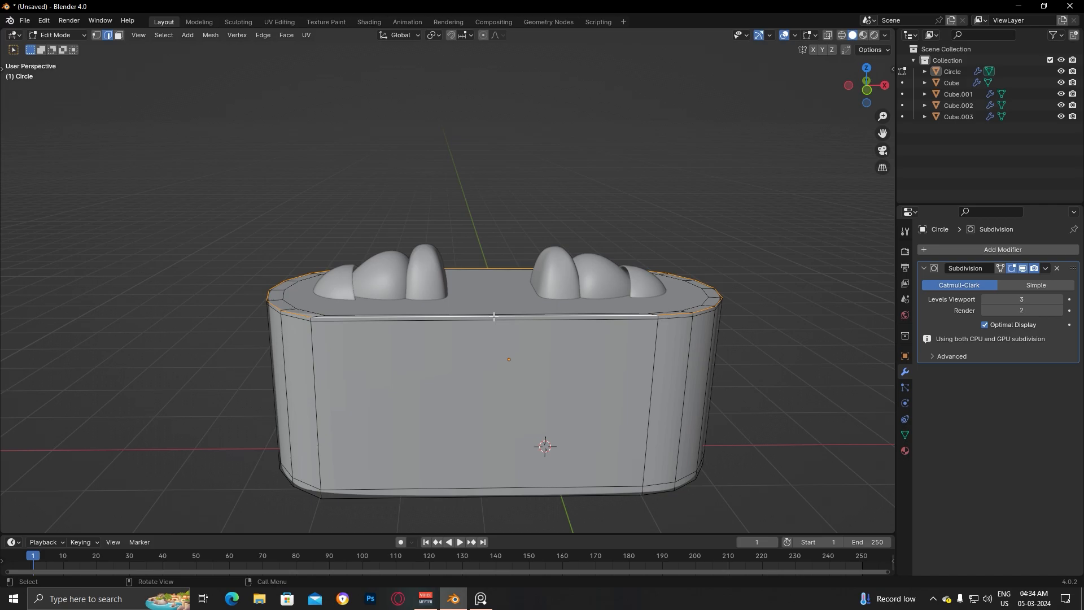
key("g")
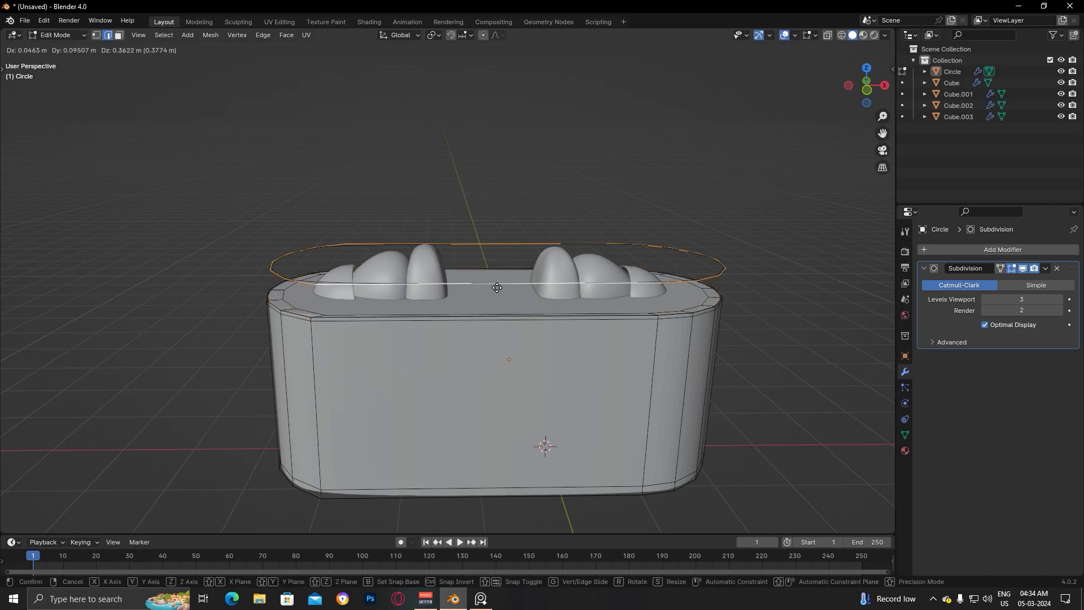
left_click(484, 214)
key("Tab")
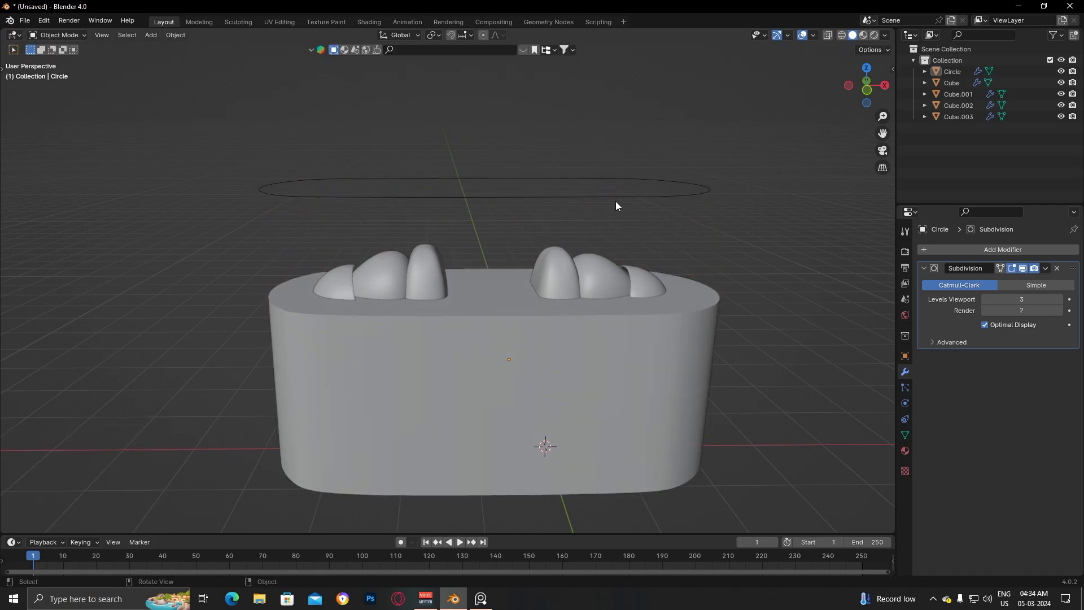
key("Tab")
key("Tab")
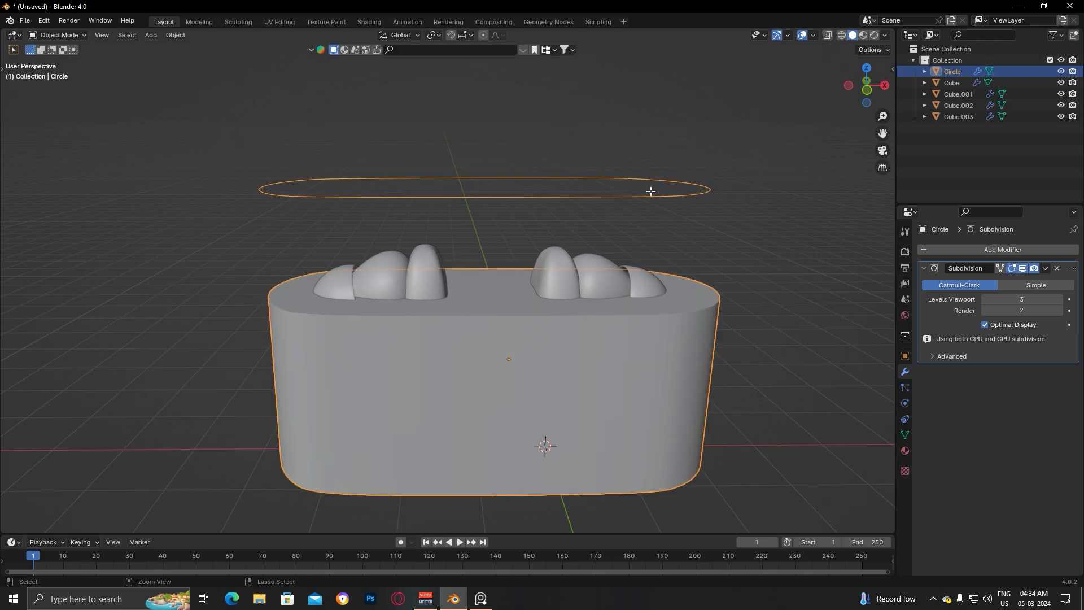
key("Tab")
key("Tab")
middle_click_drag(745, 238, 701, 312)
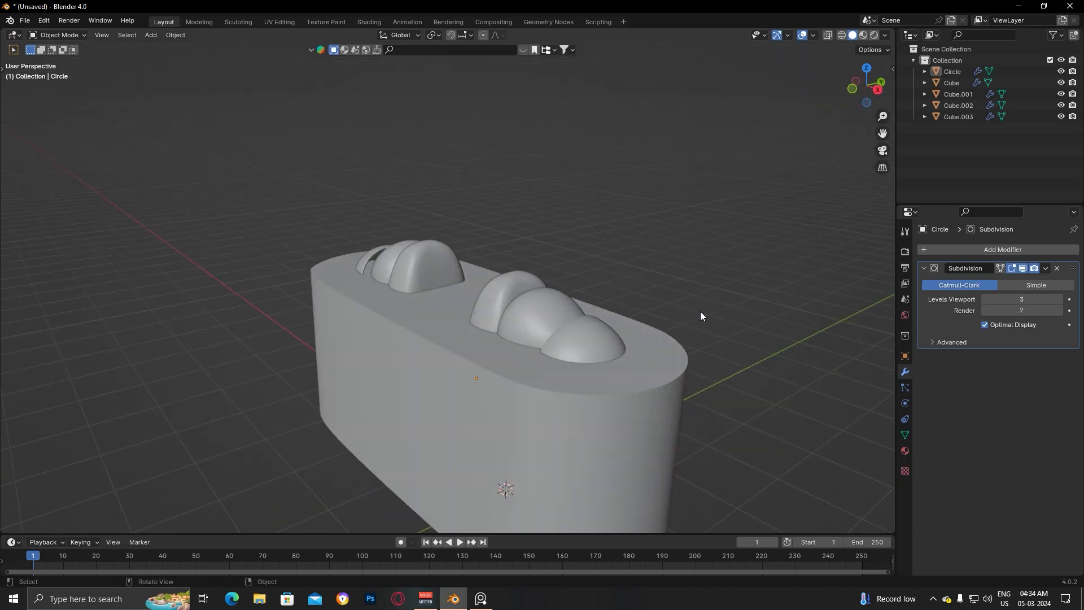
Duplicate the case and move the copy straight up about 2.7 m along Z
middle_click_drag(493, 296, 538, 333)
left_click(514, 371)
scroll(514, 371, "down", 1)
key("shift+s")
key("shift+d")
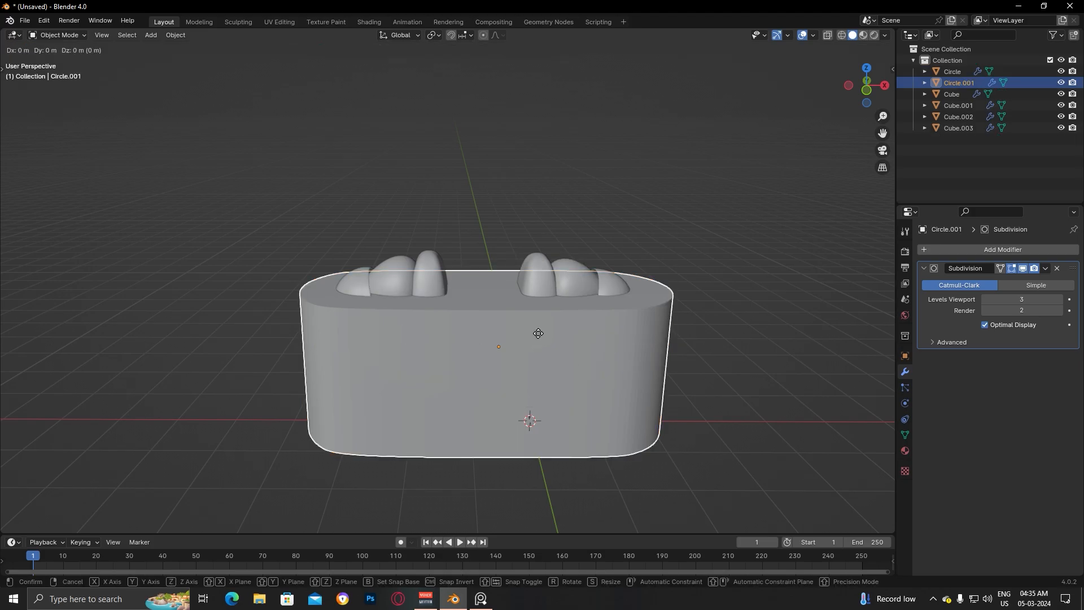
key("z")
left_click(632, 279)
scroll(632, 278, "down", 2)
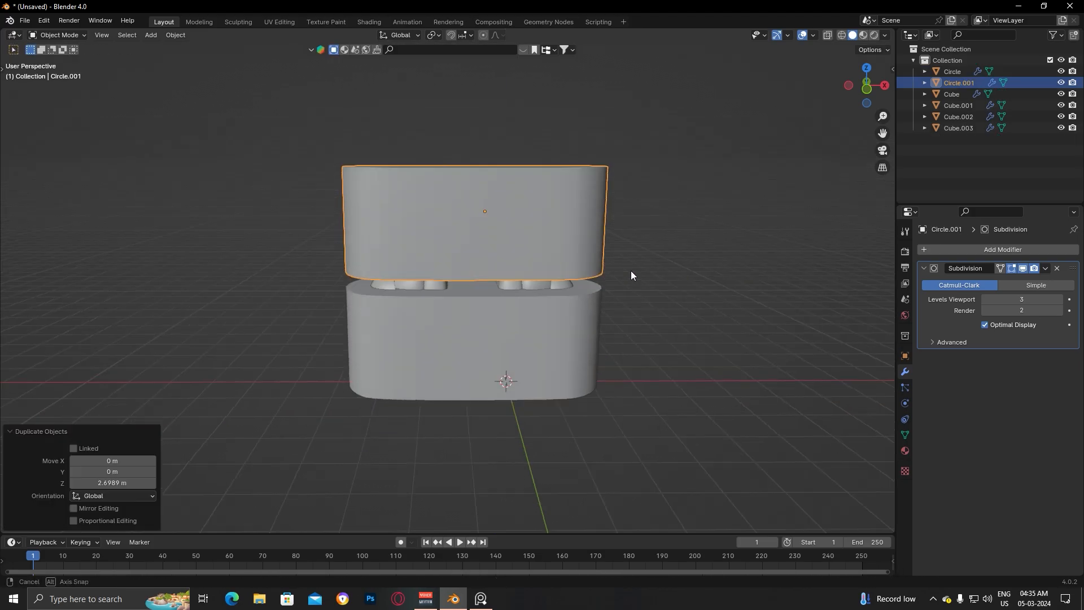
Flatten the duplicated case into a lid by scaling it to 0.31 along Z
middle_click_drag(631, 279, 672, 174)
key("s")
key("z")
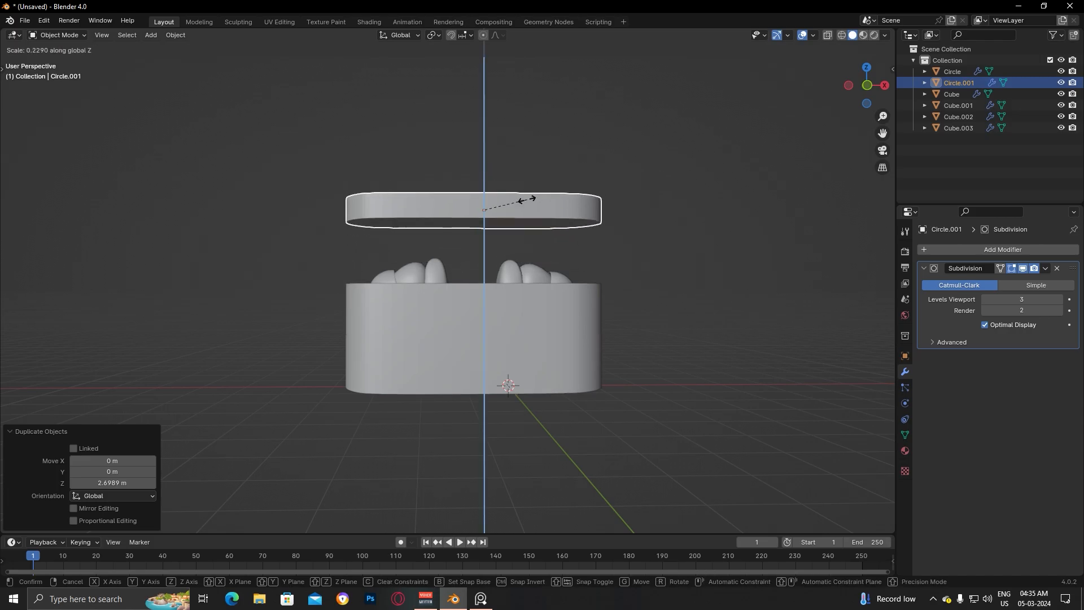
left_click(541, 194)
Lower the lid along Z until it sits on the case's rim, aligning it in front view
key("KP_1")
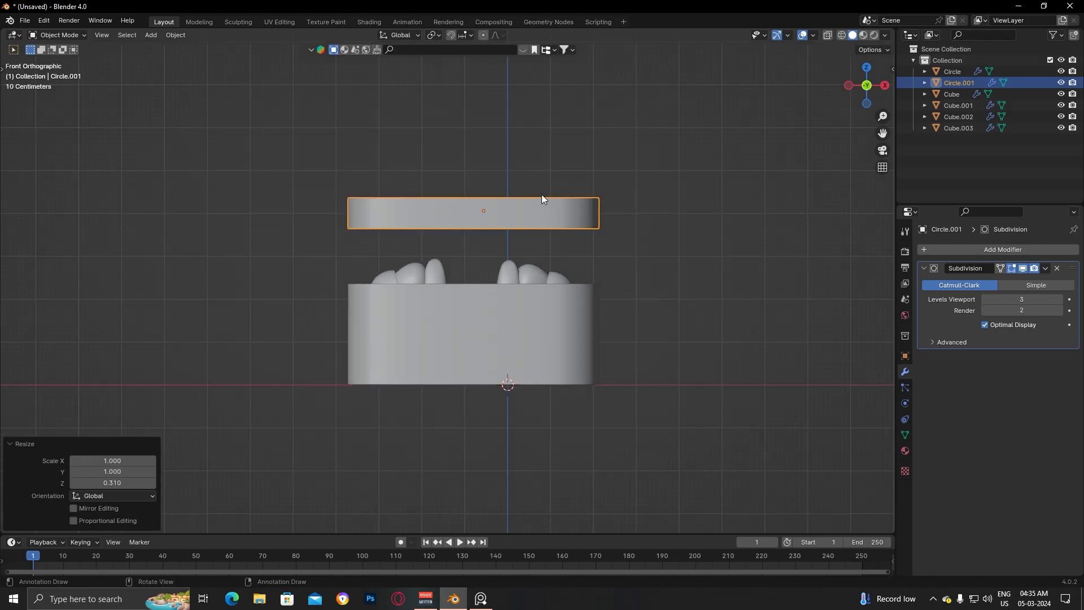
key("g")
key("z")
left_click(640, 270)
middle_click_drag(640, 269, 736, 310)
left_click(593, 274)
key("g")
key("z")
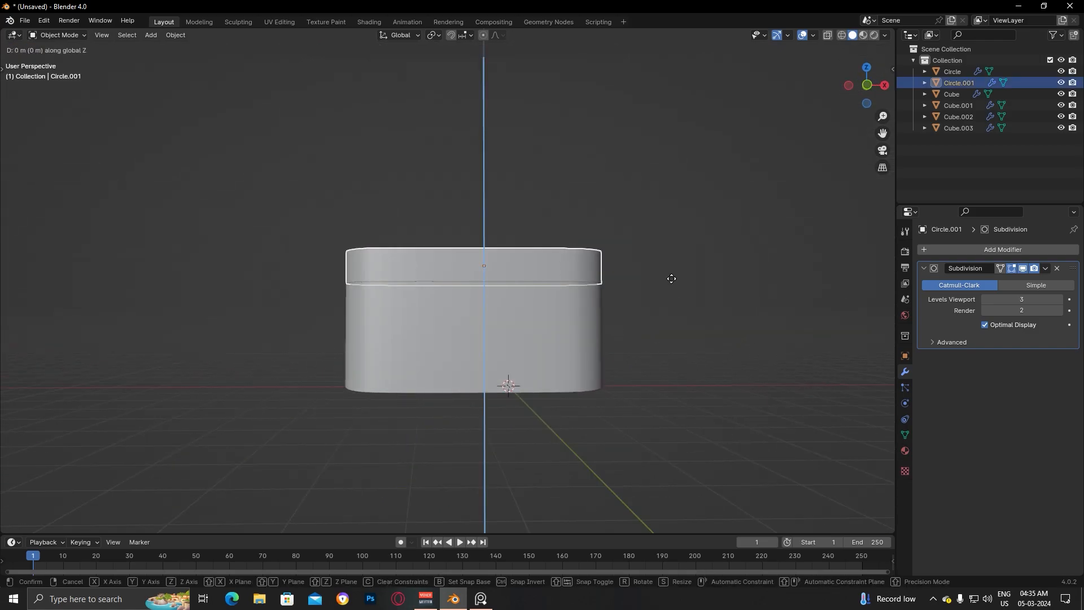
left_click(700, 311)
key("KP_1")
left_click(702, 314)
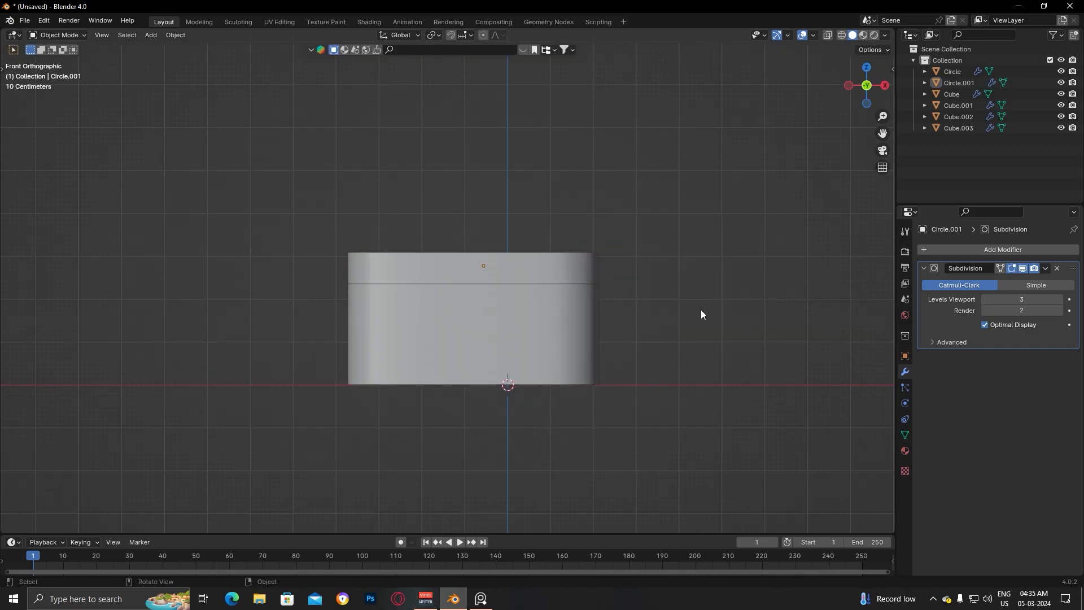
Apply Shade Auto Smooth to the case and its lid together
middle_click_drag(701, 315, 536, 351)
left_click(536, 351)
left_click(536, 351)
right_click(537, 351)
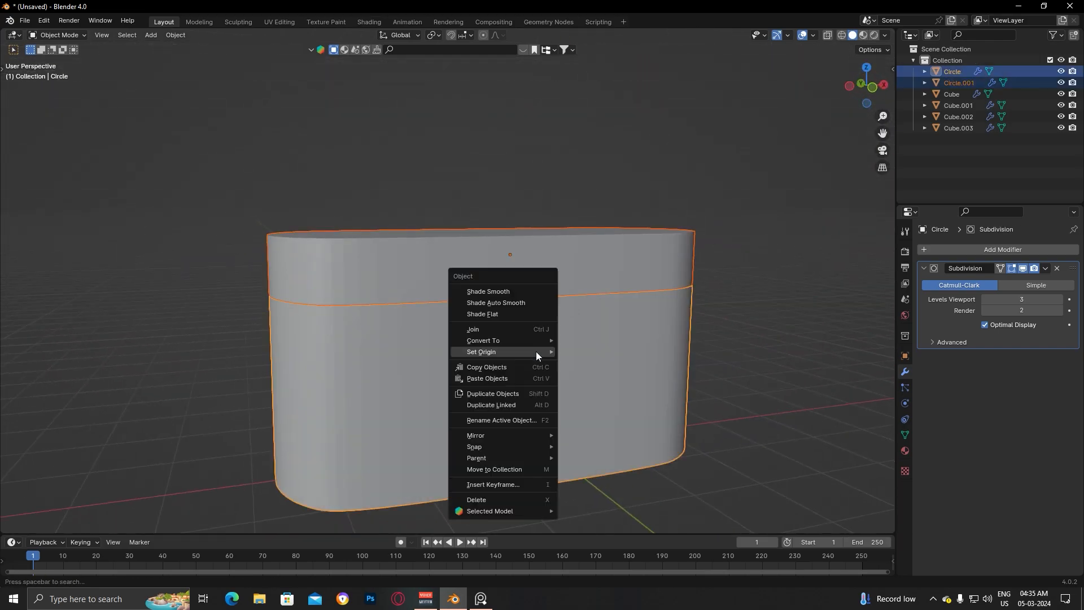
left_click(544, 303)
key("Tab")
mouse_move(777, 307)
middle_mouse_down()
mouse_move(627, 305)
mouse_move(735, 404)
mouse_move(726, 318)
middle_mouse_up()
key("Tab")
In wireframe view, select the vertices of the case's base and raise them along Z to make the case shallower
key("z")
left_click(700, 329)
left_click(334, 389)
left_click(634, 397)
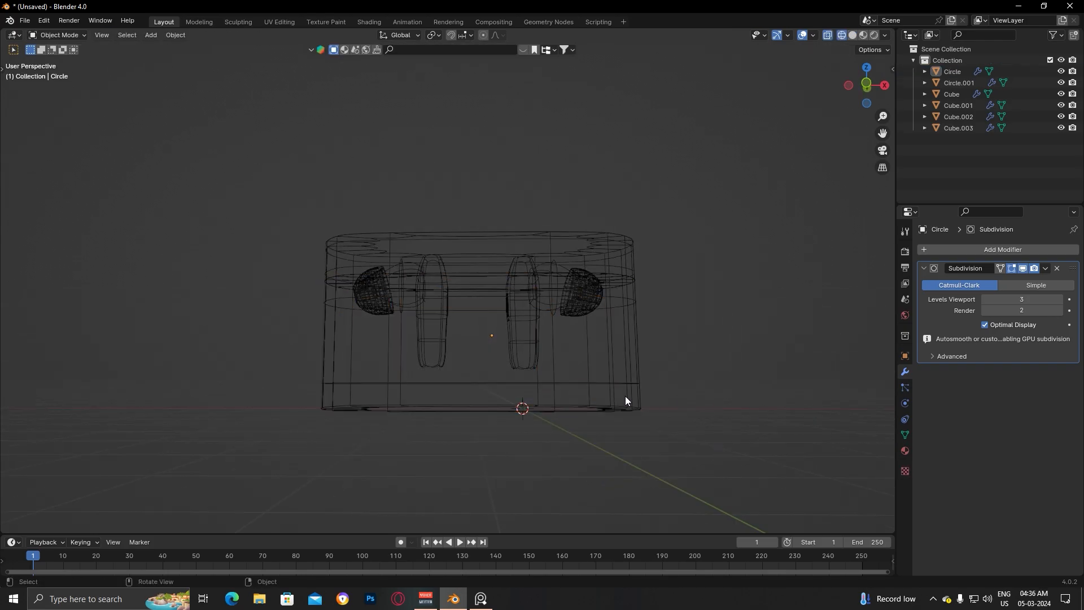
key("Tab")
left_click_drag(280, 381, 682, 430)
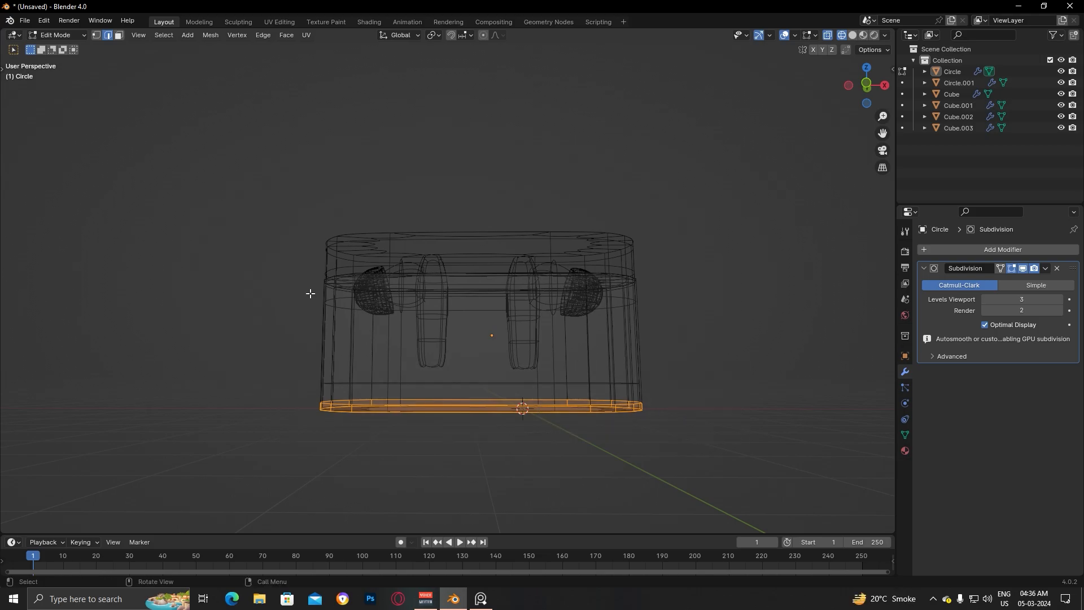
left_click_drag(691, 428, 694, 429)
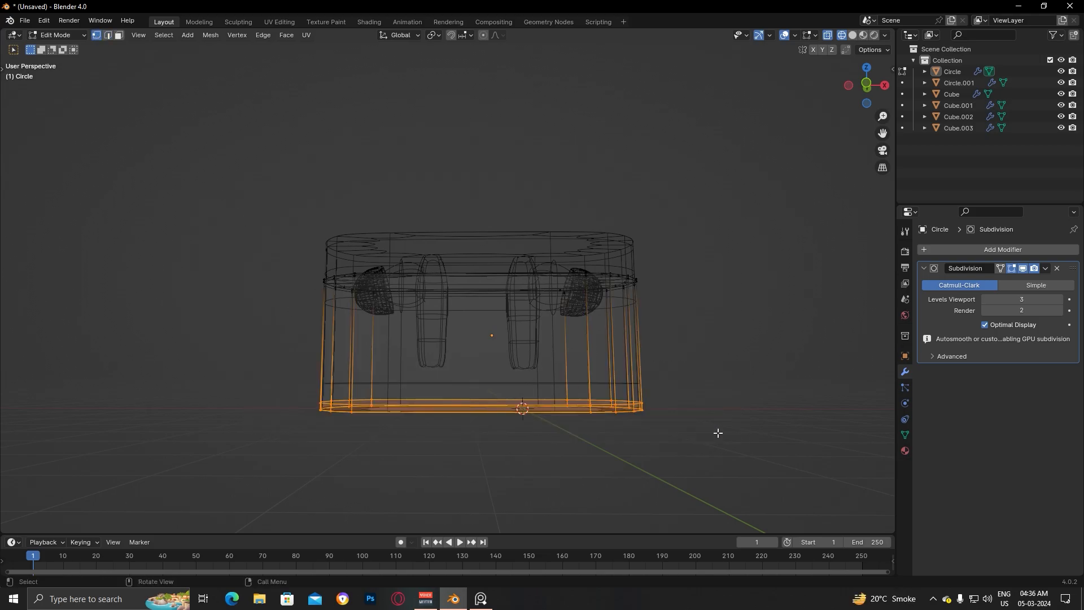
key("g")
key("z")
left_click(720, 402)
left_click(719, 401)
Lower the case, lid and earbuds together about 0.67 m along Z, and switch back to solid shading
left_click_drag(256, 213, 848, 469)
key("Tab")
left_click_drag(289, 198, 868, 443)
key("g")
key("z")
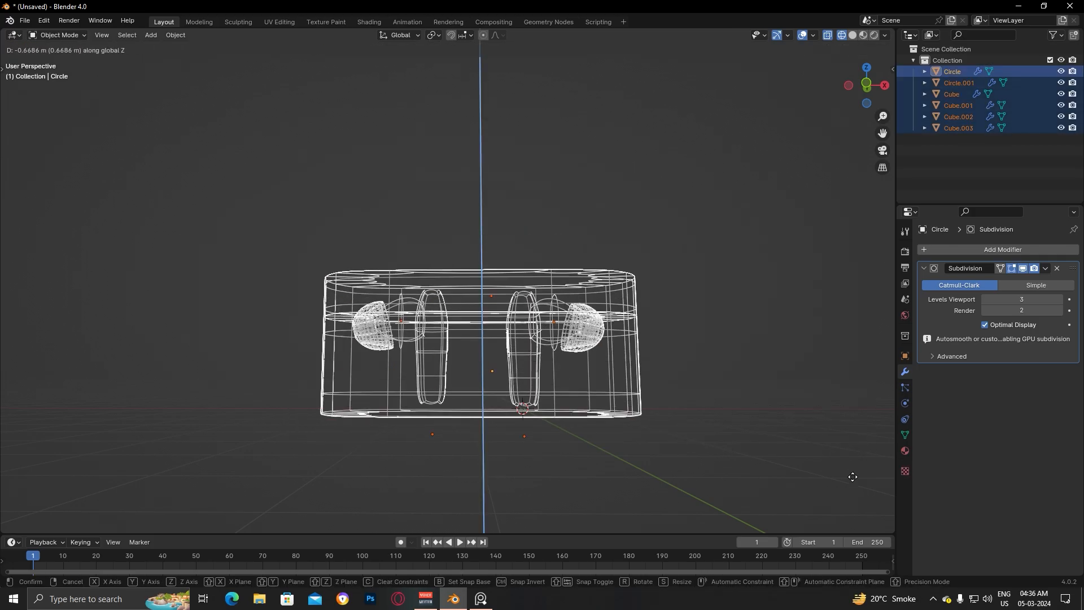
left_click(852, 475)
left_click(774, 431)
key("z")
left_click(809, 433)
In front view, move all objects along X to the world centre and along Z so the base rests on the X axis
key("KP_1")
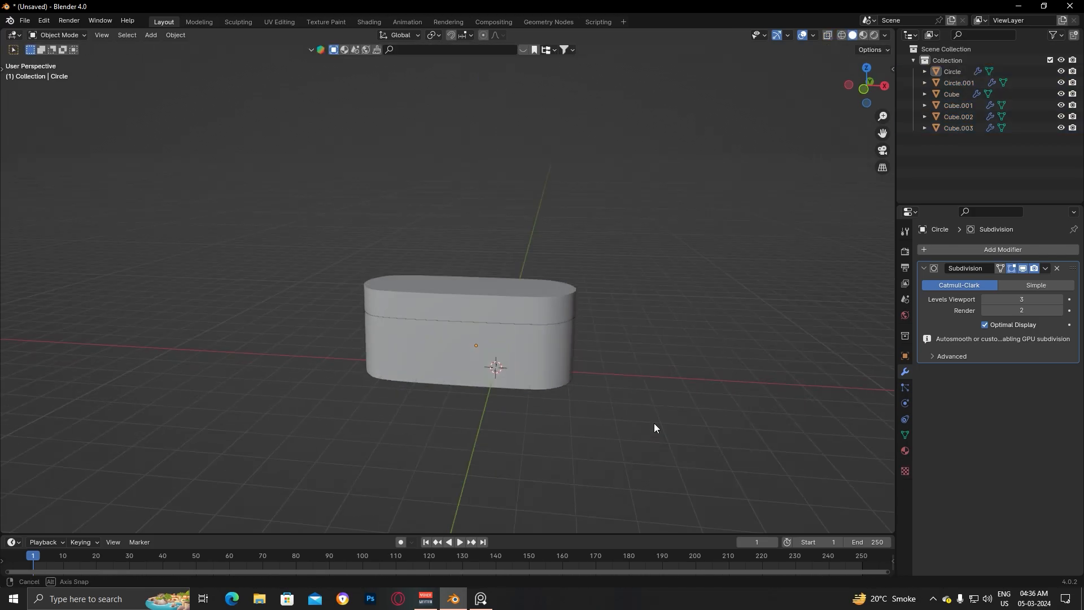
left_click_drag(259, 221, 694, 387)
key("g")
key("z")
left_click(741, 384)
key("g")
key("x")
left_click(760, 392)
key("g")
key("z")
left_click(760, 403)
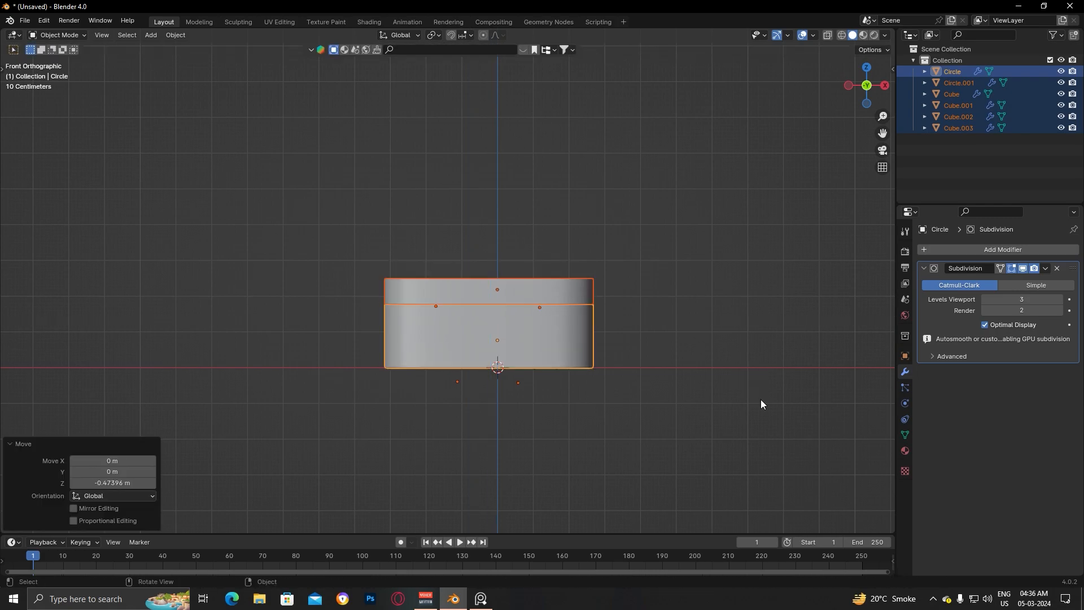
Try rotating the lid about the X and Y axes around its own centre
left_click(724, 504)
middle_click_drag(724, 504, 663, 416)
left_click(480, 316)
key("r")
key("x")
right_click(683, 339)
key("r")
key("y")
right_click(706, 357)
Try tilting the lid 9° about the global X axis, and show its transform values
key("r")
key("x")
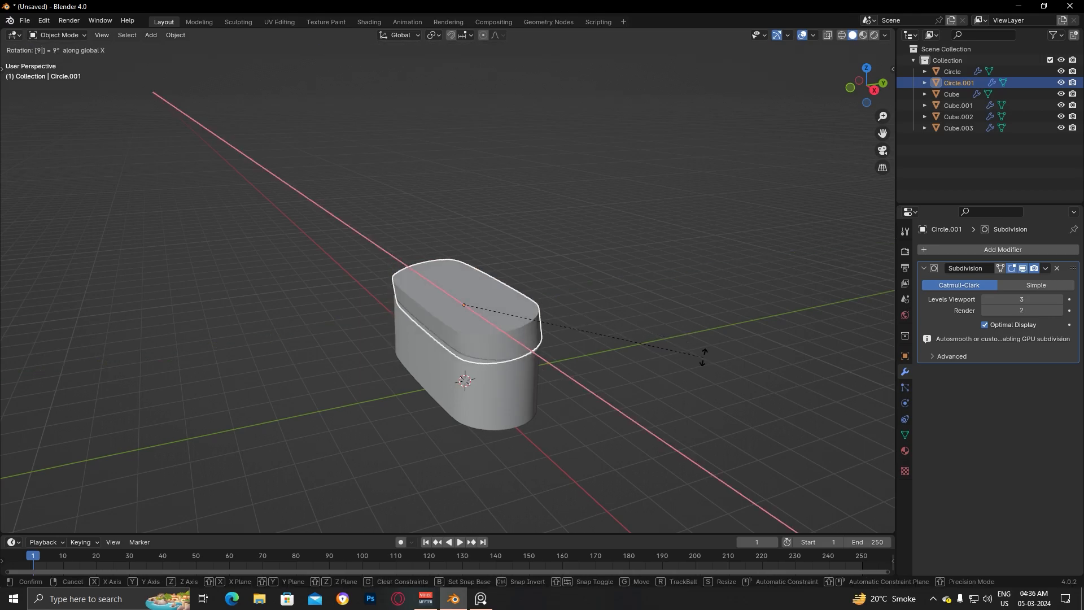
key("n")
key("Return")
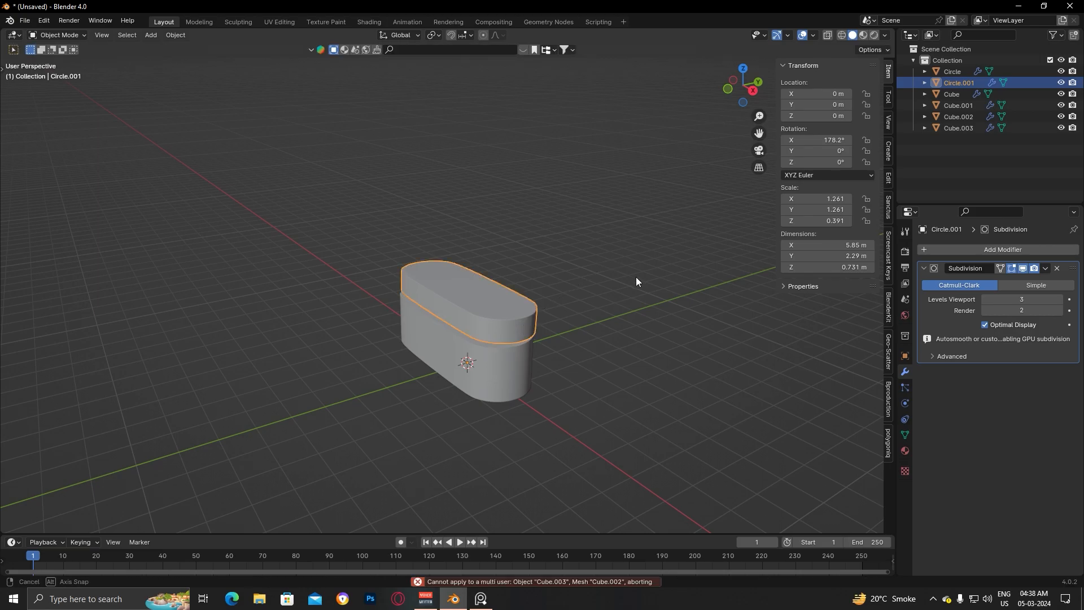
Place the 3D cursor at the rear seam between lid and case and set the lid's origin to it
middle_click_drag(636, 277, 438, 289)
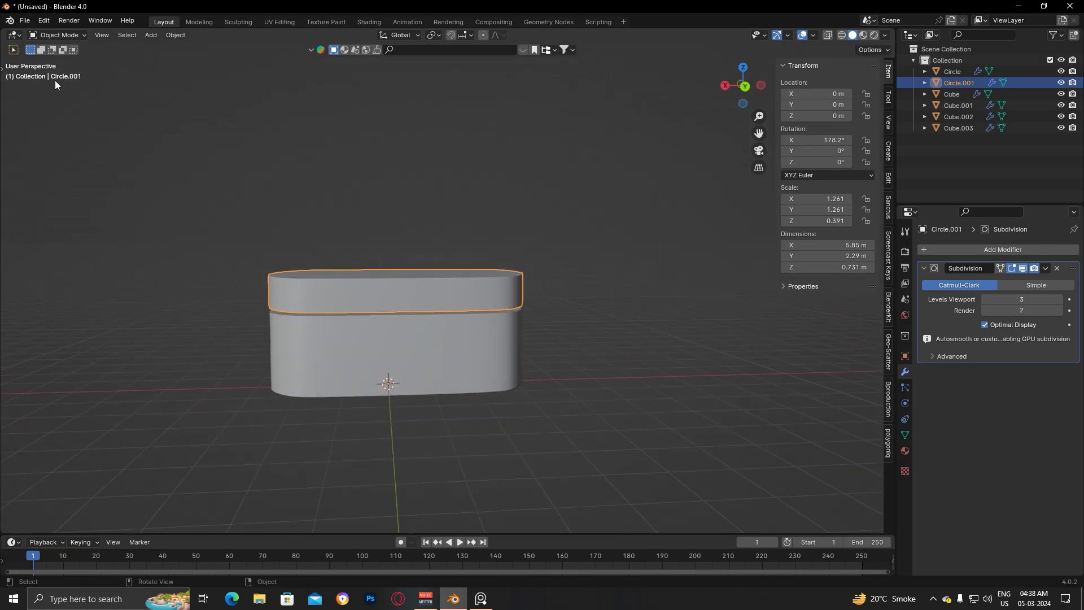
left_click(400, 317)
middle_click_drag(398, 338, 587, 361)
left_click(175, 35)
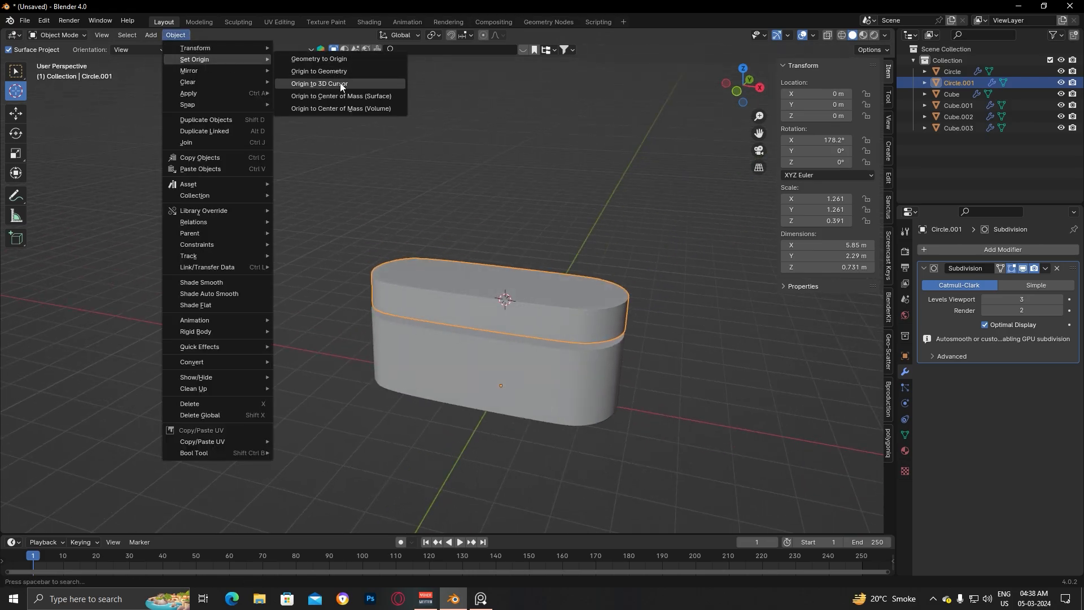
left_click(340, 83)
Swing the lid open by rotating it -132° about the global X axis
middle_click_drag(578, 269, 646, 240)
key("r")
key("x")
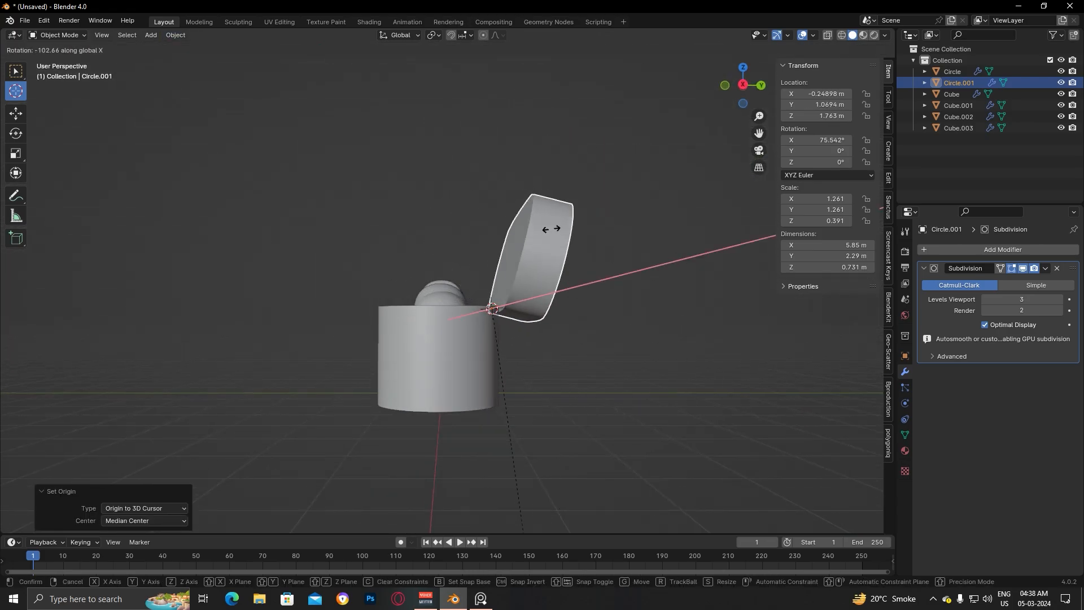
left_click(320, 243)
middle_click_drag(251, 292, 614, 310)
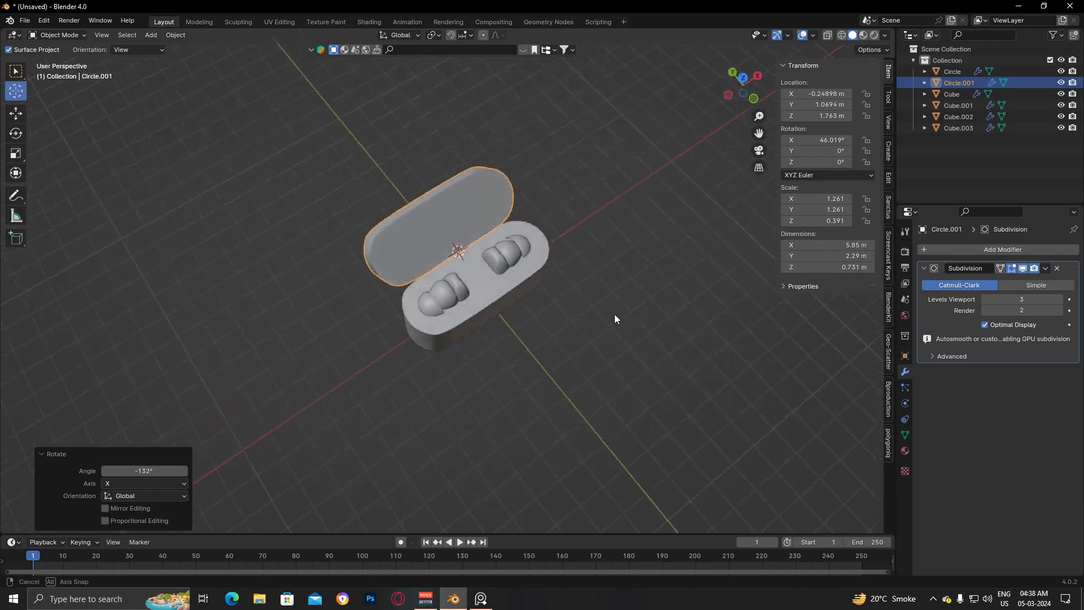
Try extruding the lid's inner face inward along its normal to hollow it
key("Tab")
scroll(476, 286, "up", 3)
middle_click_drag(476, 286, 682, 293)
key("Tab")
key("Tab")
left_click(579, 199, "alt")
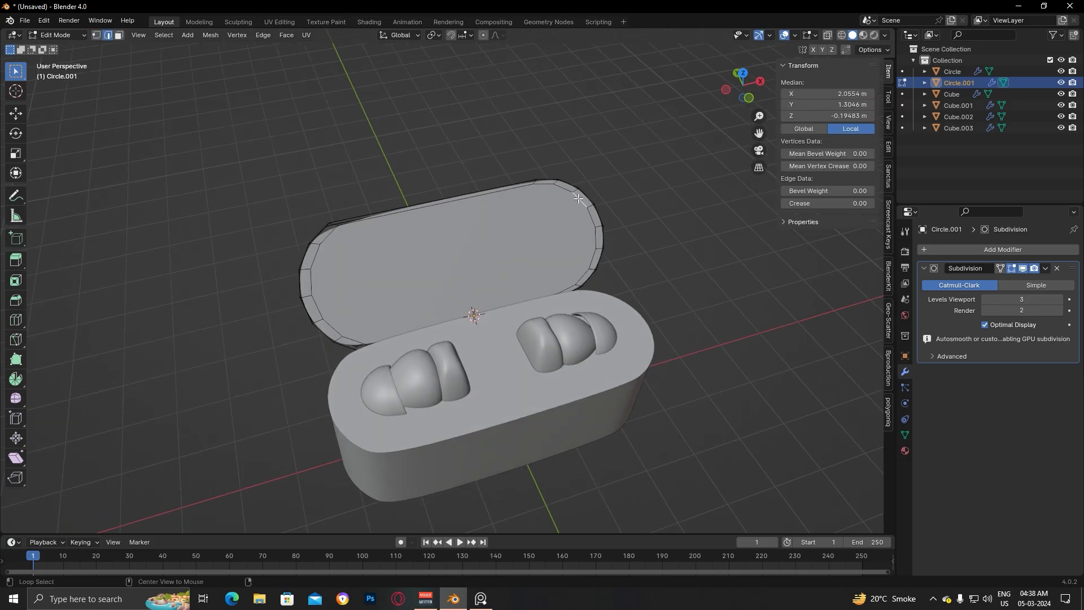
key("e")
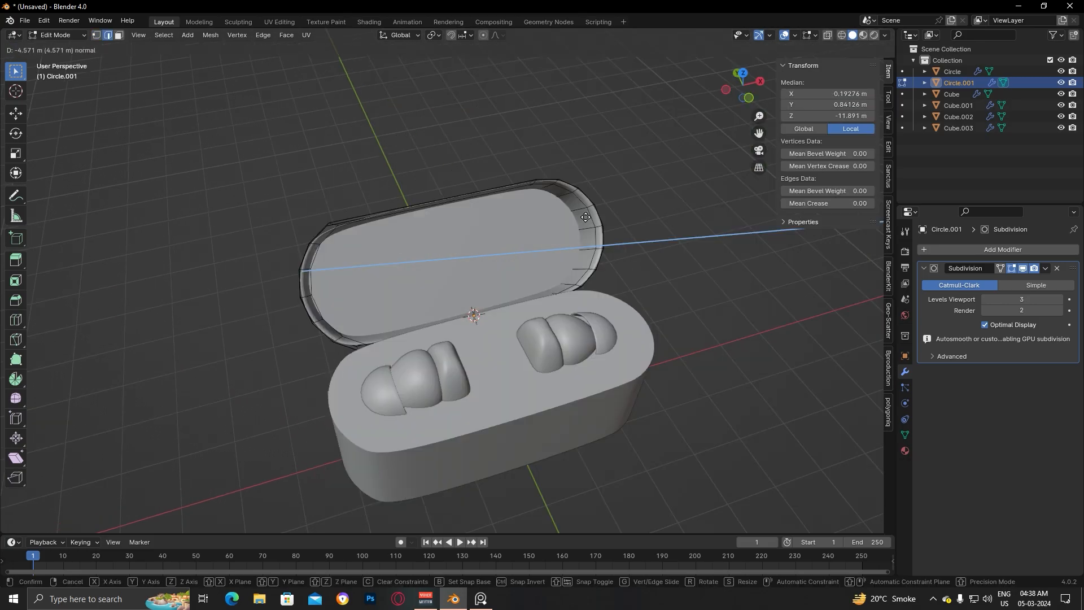
left_click(591, 218)
mouse_move(592, 217)
middle_mouse_down()
mouse_move(518, 205)
mouse_move(561, 199)
mouse_move(524, 224)
mouse_move(448, 239)
middle_mouse_up()
key("ctrl+z")
Extrude the lid's inner face inward to form a recess, checking the mesh in wireframe and solid shading
left_click(842, 36)
key("e")
left_click(515, 202)
left_click(554, 207)
key("Tab")
key("Tab")
key("x")
key("x")
key("z")
left_click(766, 215)
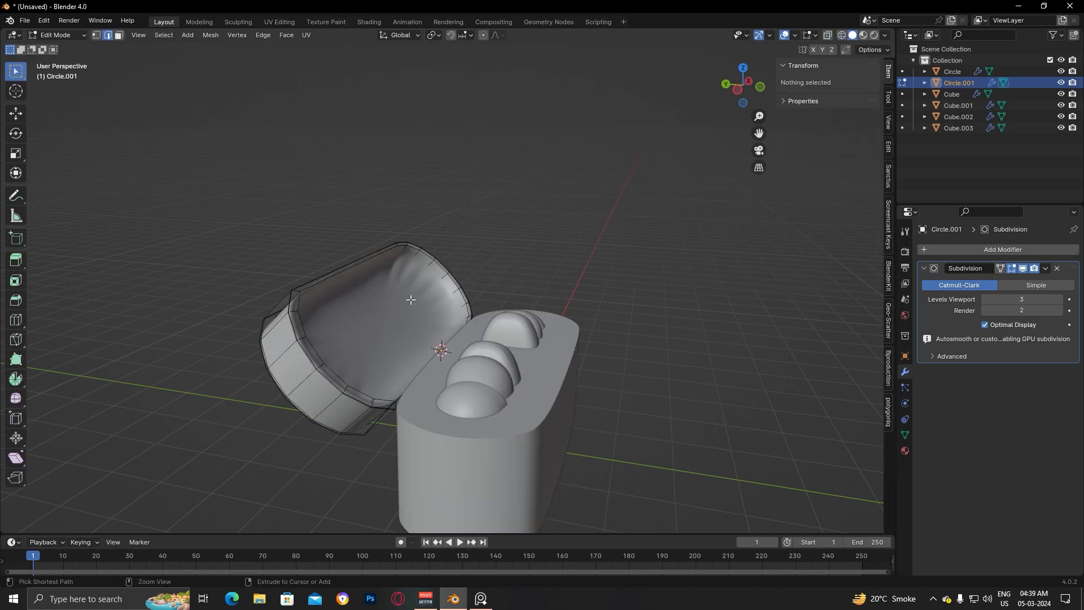
left_click(438, 282)
key("alt+a")
key("Tab")
middle_click_drag(642, 267, 468, 337)
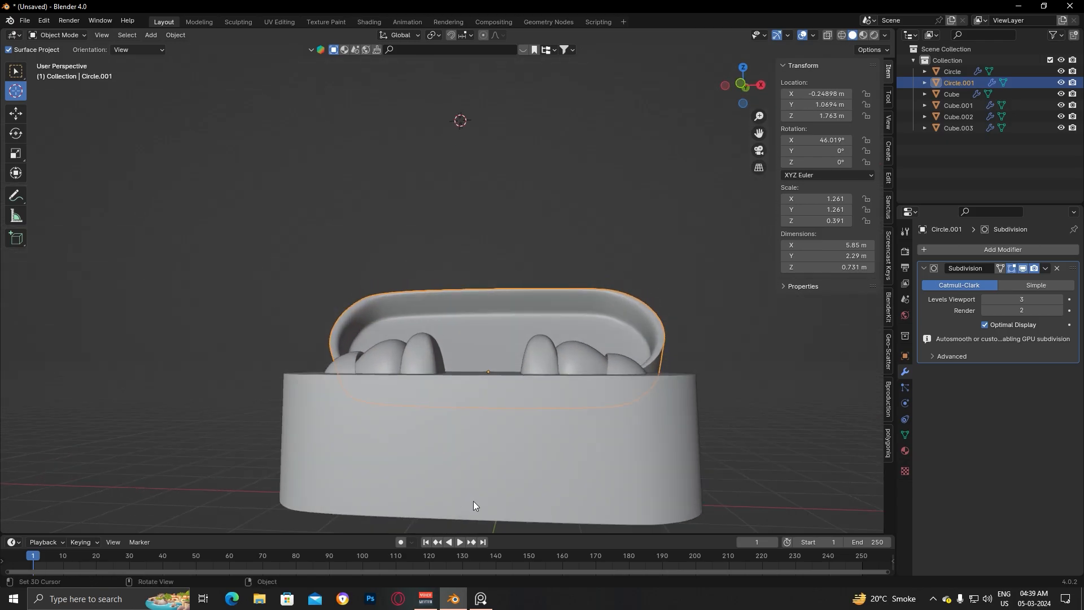
Switch to the Select tool and select all four earbud parts
left_click(12, 73)
scroll(638, 200, "down", 3)
mouse_move(639, 200)
middle_mouse_down()
mouse_move(513, 251)
mouse_move(596, 276)
mouse_move(641, 210)
middle_mouse_up()
left_click(530, 338)
left_click(494, 339, "shift")
left_click(424, 323, "shift")
left_click(398, 333, "shift")
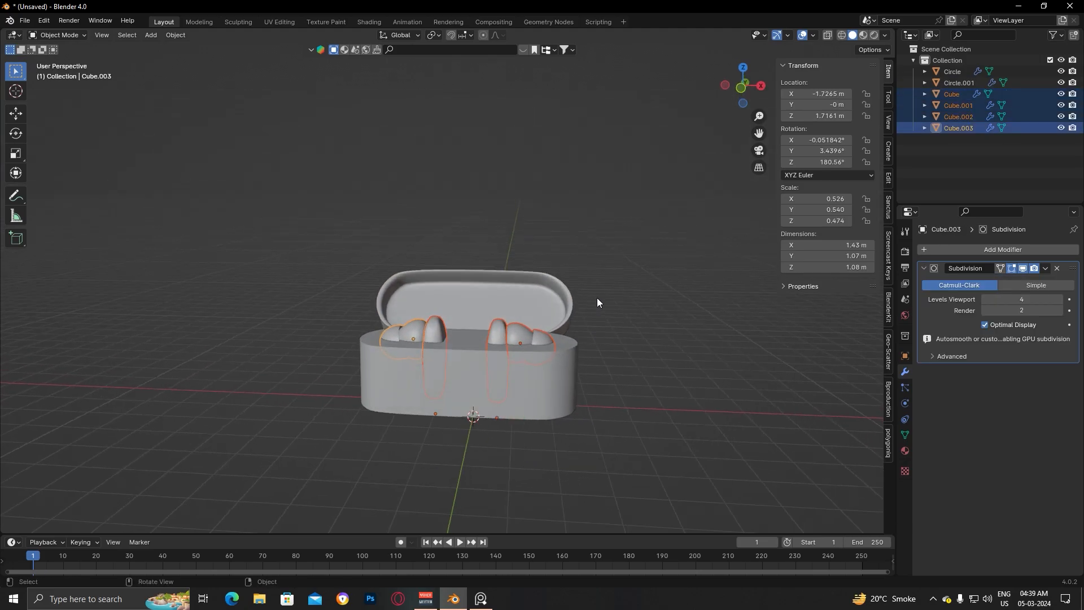
scroll(597, 297, "up", 2)
key("Tab")
key("Tab")
Examine the lid's mesh in wireframe shading and view its outer side in solid shading
left_click(594, 295)
key("Tab")
middle_click_drag(540, 290, 520, 213)
key("z")
left_click(455, 218)
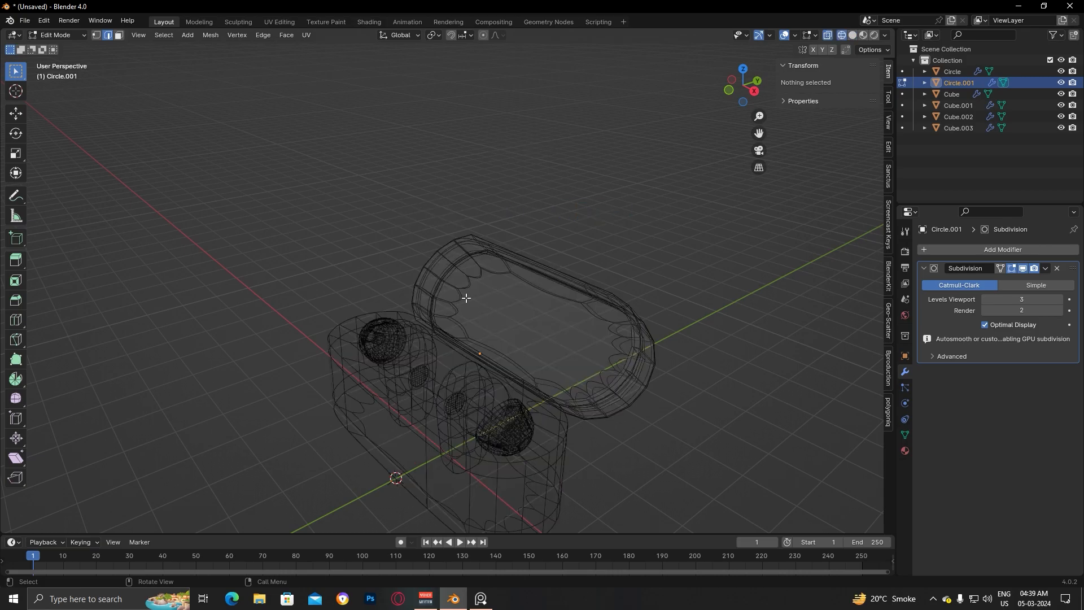
left_click(441, 279)
left_click(530, 244)
left_click(664, 219)
key("shift+z")
key("Tab")
middle_click_drag(658, 227, 490, 281)
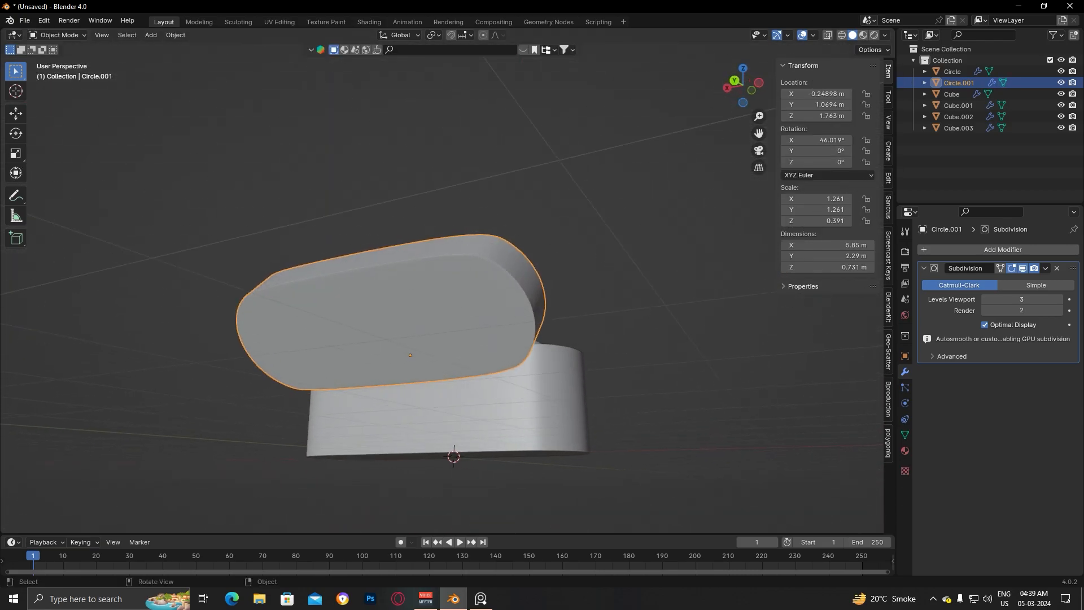
Try to bevel the edge around the lid's outer face
key("Tab")
scroll(490, 280, "up", 2)
left_click(466, 235, "alt")
key("ctrl+b")
right_click(676, 220)
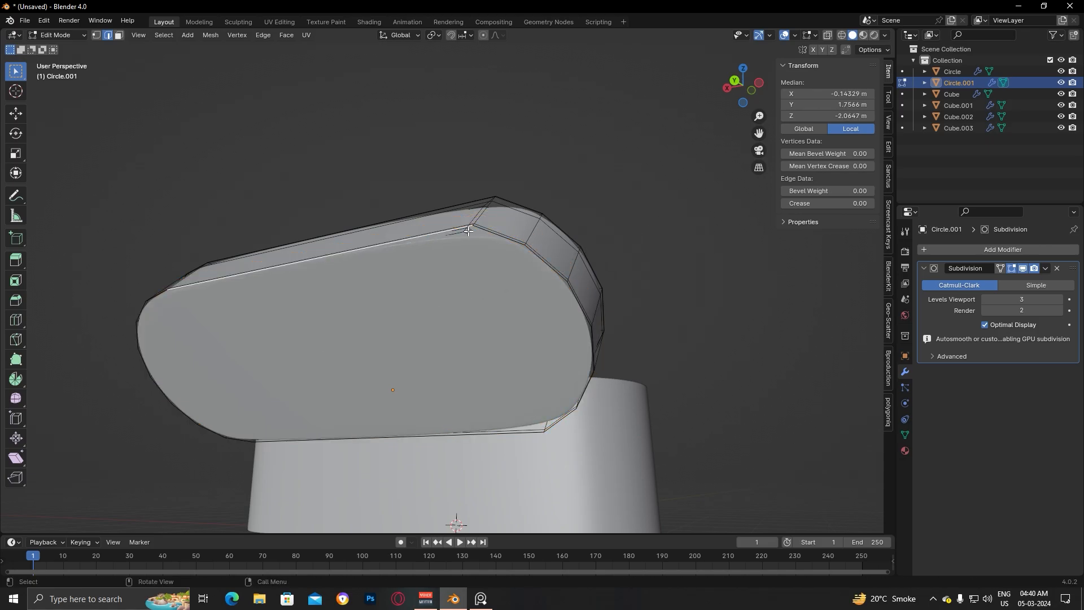
scroll(464, 233, "up", 3)
key("Tab")
key("Tab")
scroll(625, 189, "down", 4)
middle_click_drag(564, 259, 587, 263)
left_click(669, 278)
key("Tab")
key("KP_1")
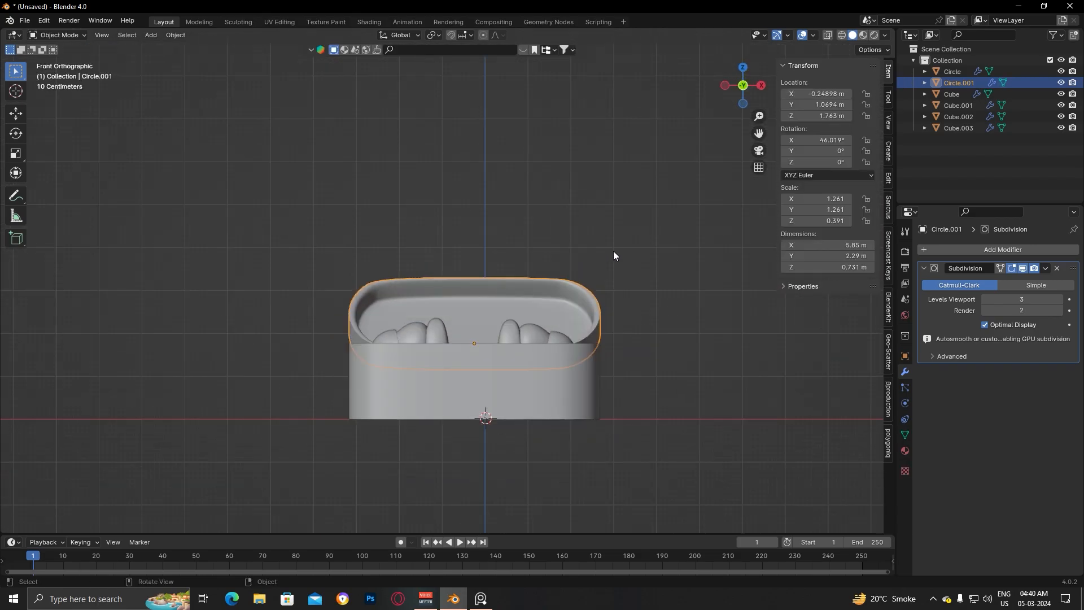
left_click(642, 297)
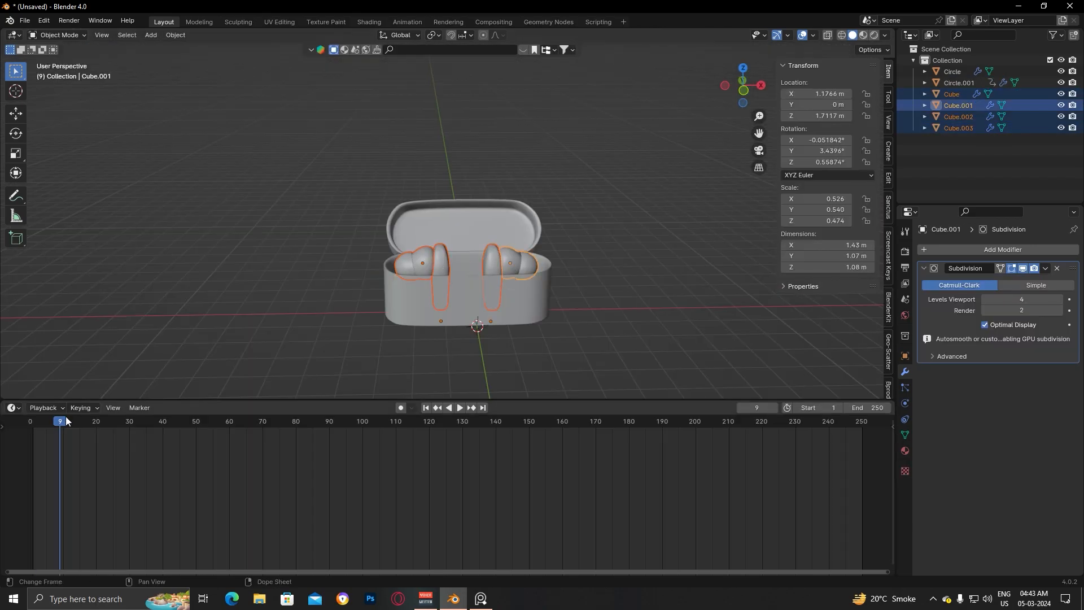
Insert a Location & Rotation keyframe for the four earbud parts at frame 135
left_click_drag(66, 421, 473, 424)
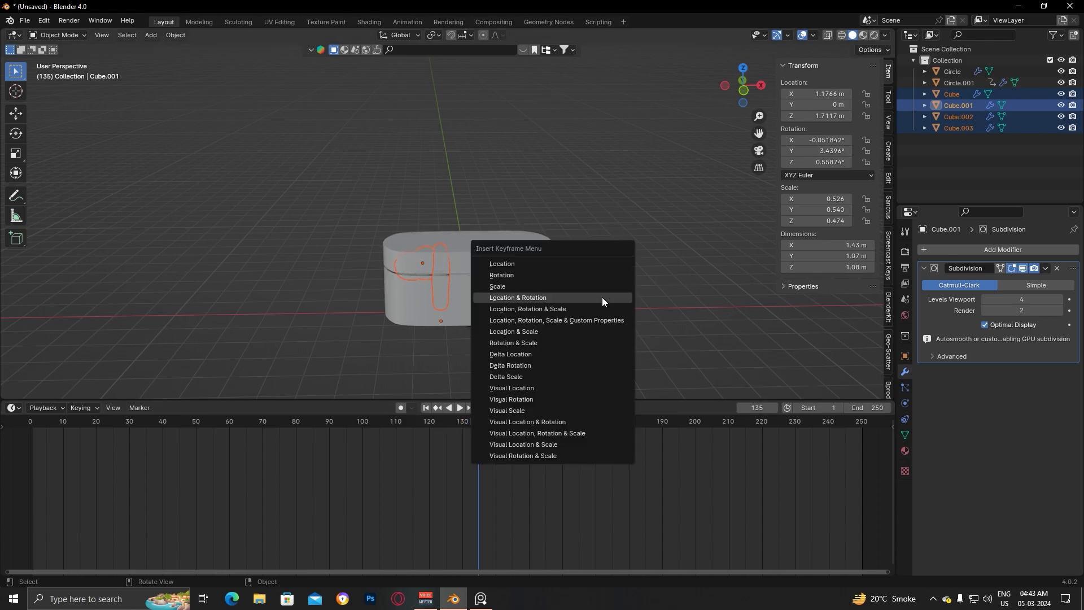
key("i")
left_click(602, 298)
Try raising the earbuds about 10 m along Z at frame 1 without a keyframe, and play the animation
left_click_drag(131, 425, 34, 427)
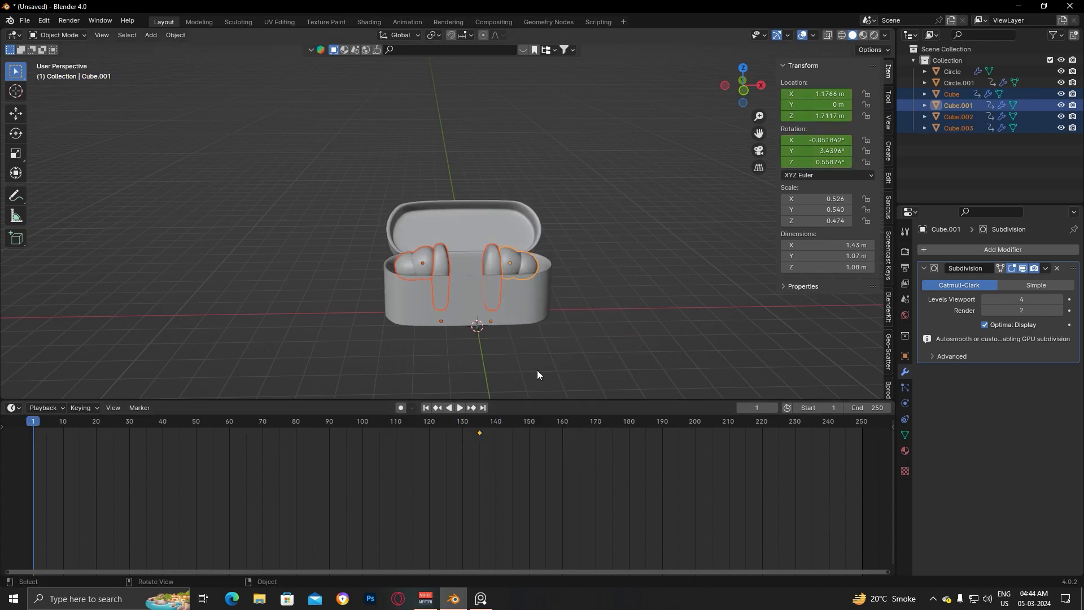
key("KP_1")
scroll(537, 370, "down", 3)
key("g")
key("z")
left_click(590, 116)
left_click(611, 273)
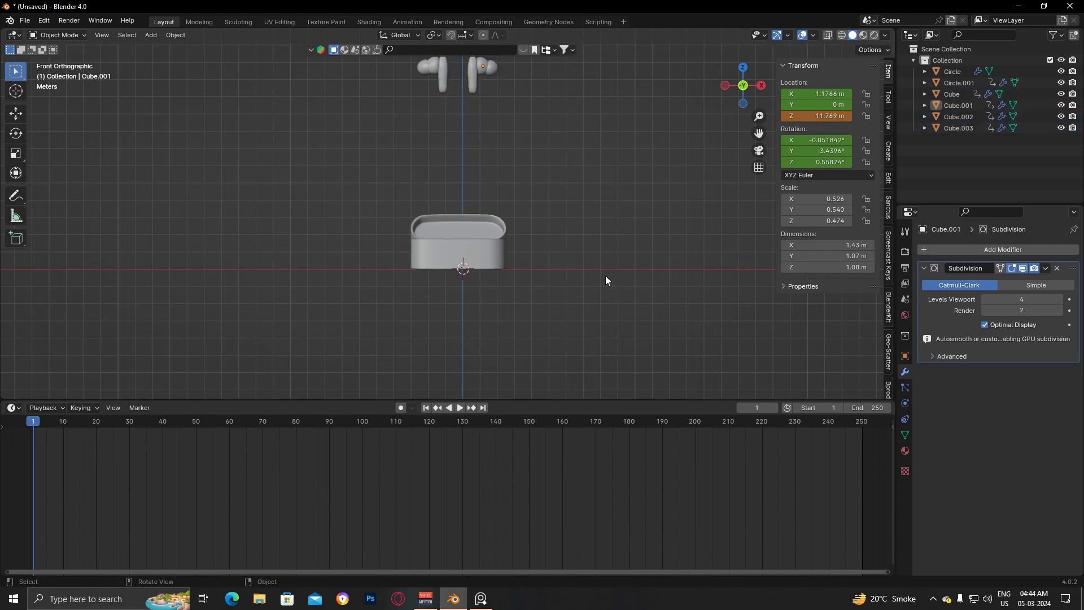
key("space")
key("space")
left_click_drag(437, 421, 380, 431)
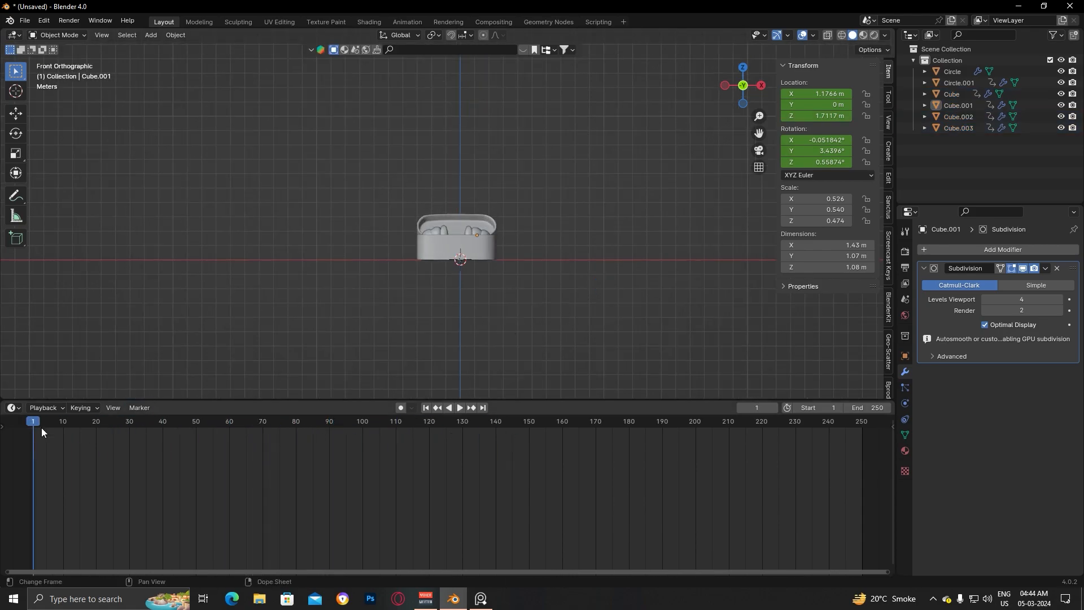
left_click_drag(462, 422, 130, 436)
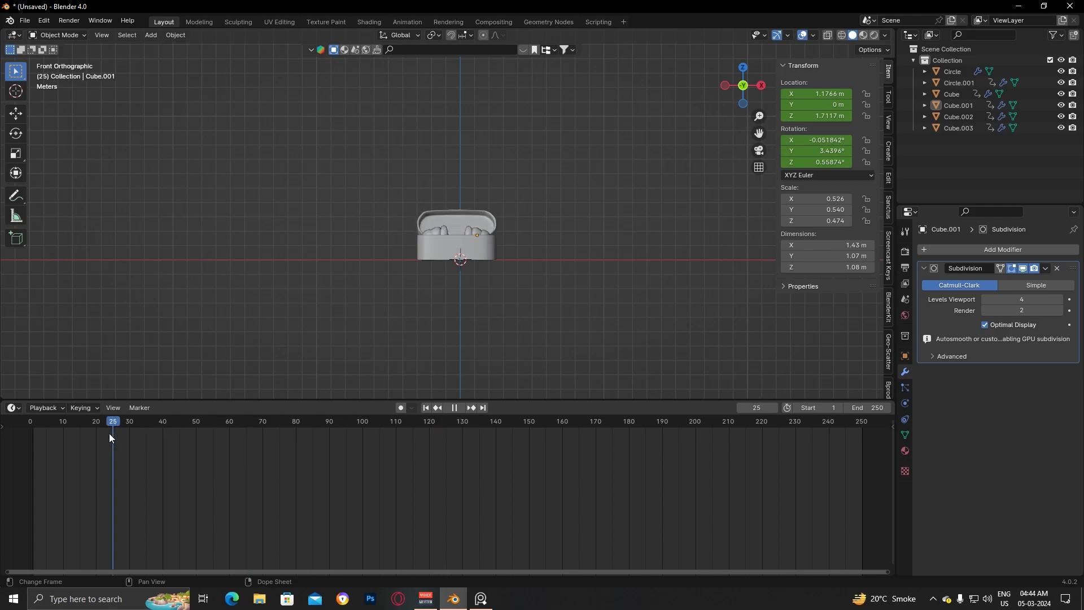
Delete the lid's keyframes at frames 1 and 130, and go back to frame 1
left_click(441, 218)
left_click(463, 432)
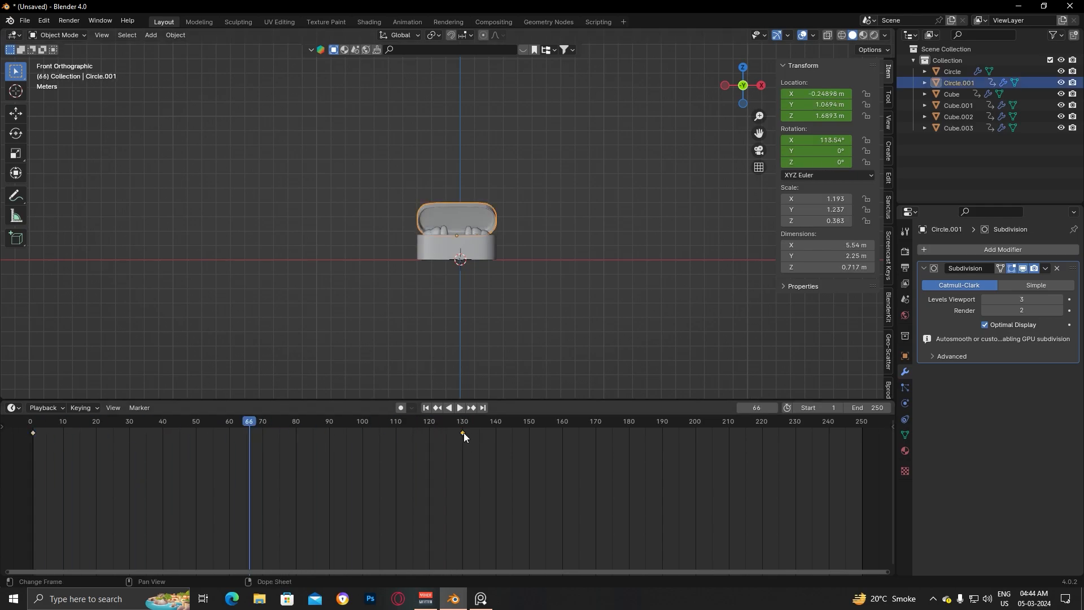
key("x")
left_click(463, 433)
left_click(31, 432)
left_click(52, 421)
key("space")
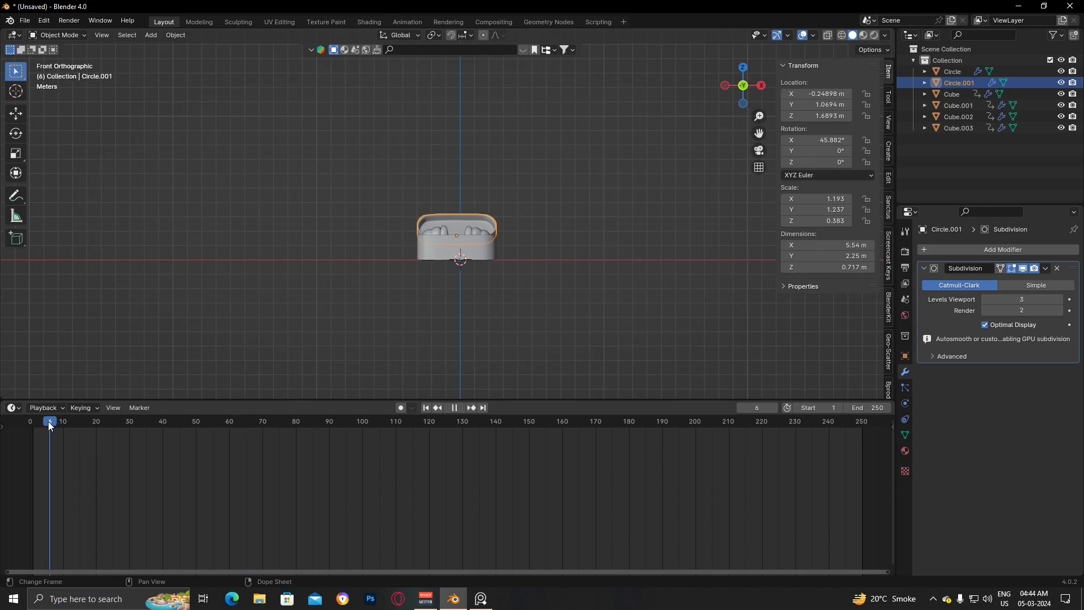
left_click_drag(93, 425, 33, 425)
Select all four earbud parts and raise them about 9.04 m along Z above the case at frame 1
middle_click_drag(547, 260, 521, 362, "shift")
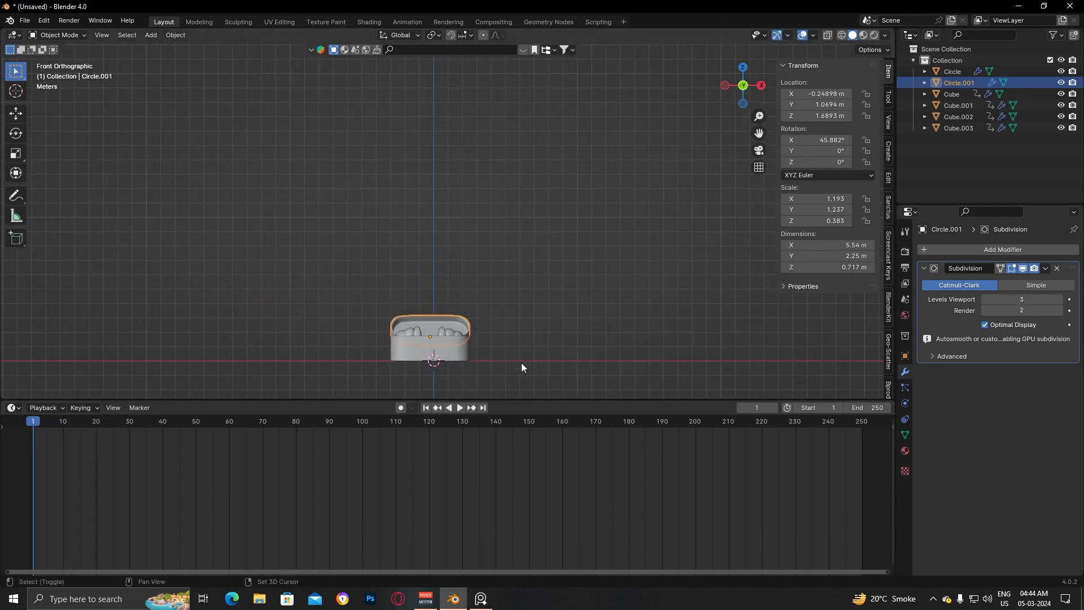
scroll(491, 356, "up", 3)
scroll(459, 349, "down", 2)
left_click(454, 357)
left_click(440, 356, "shift")
left_click(400, 357, "shift")
left_click(411, 356, "shift")
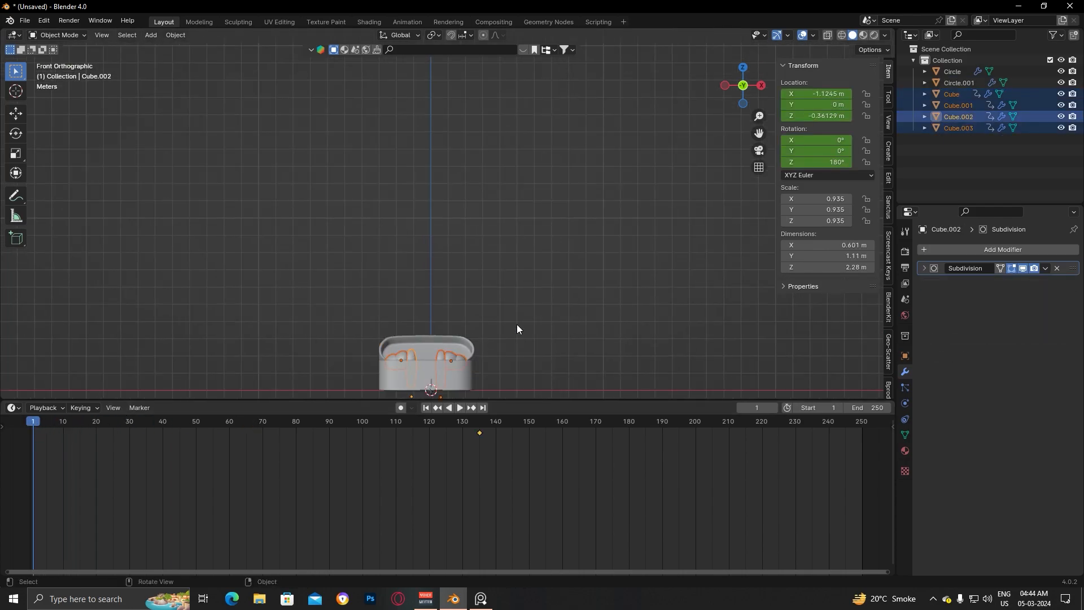
key("g")
key("z")
left_click(503, 174)
Insert a Location & Rotation keyframe for the raised earbuds at frame 1 and play the animation
key("i")
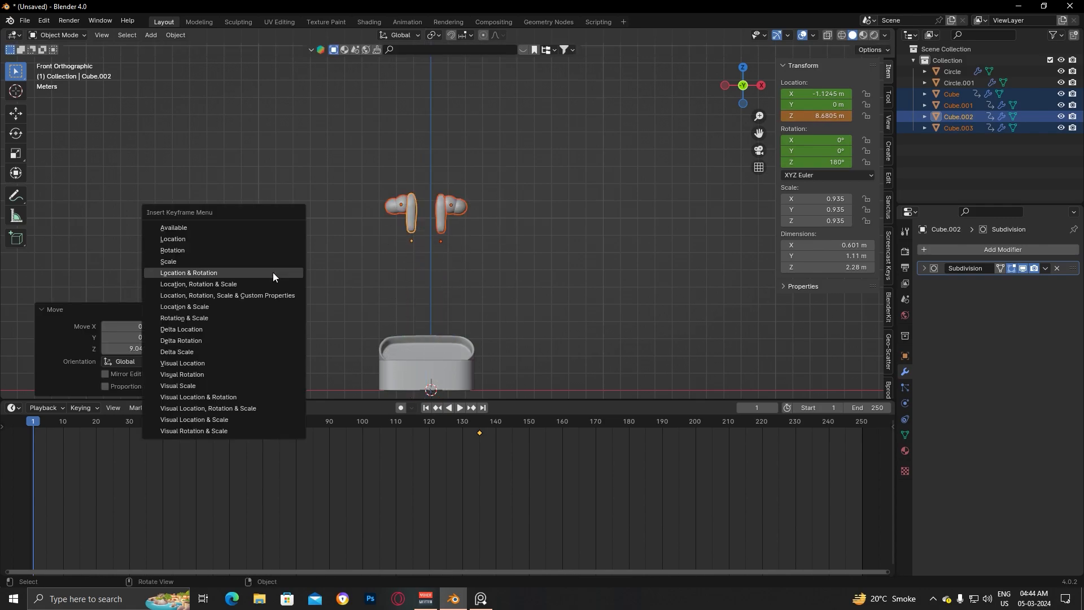
left_click(273, 272)
left_click(290, 296)
key("space")
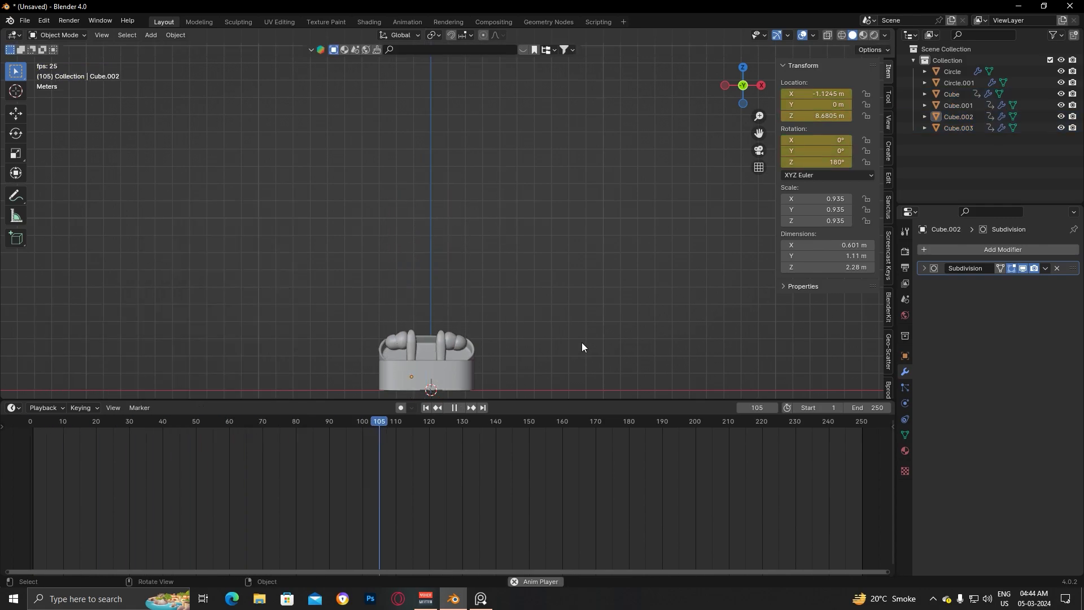
key("space")
Try closing the lid at frame 190 by rotating it 135° about the global X axis and keyframing its location and rotation
left_click(466, 346)
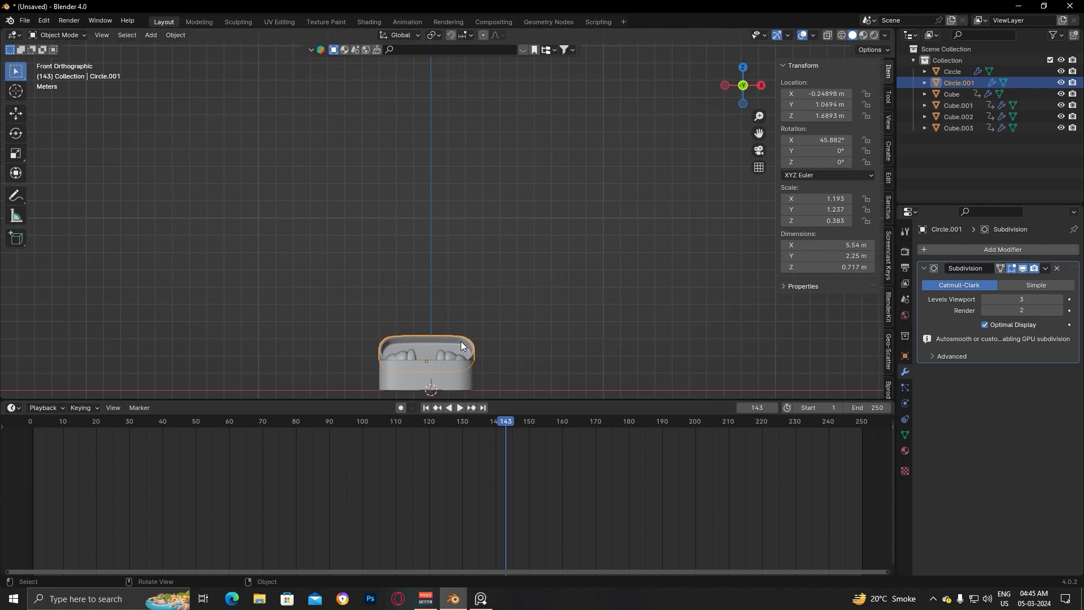
left_click_drag(507, 420, 451, 450)
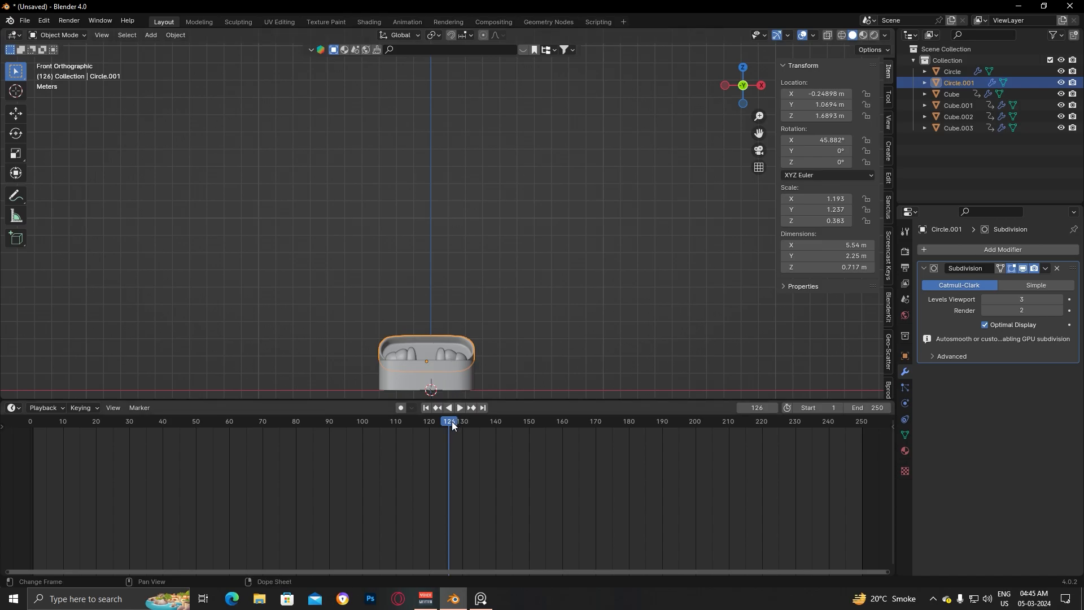
left_click_drag(452, 421, 659, 436)
key("r")
key("x")
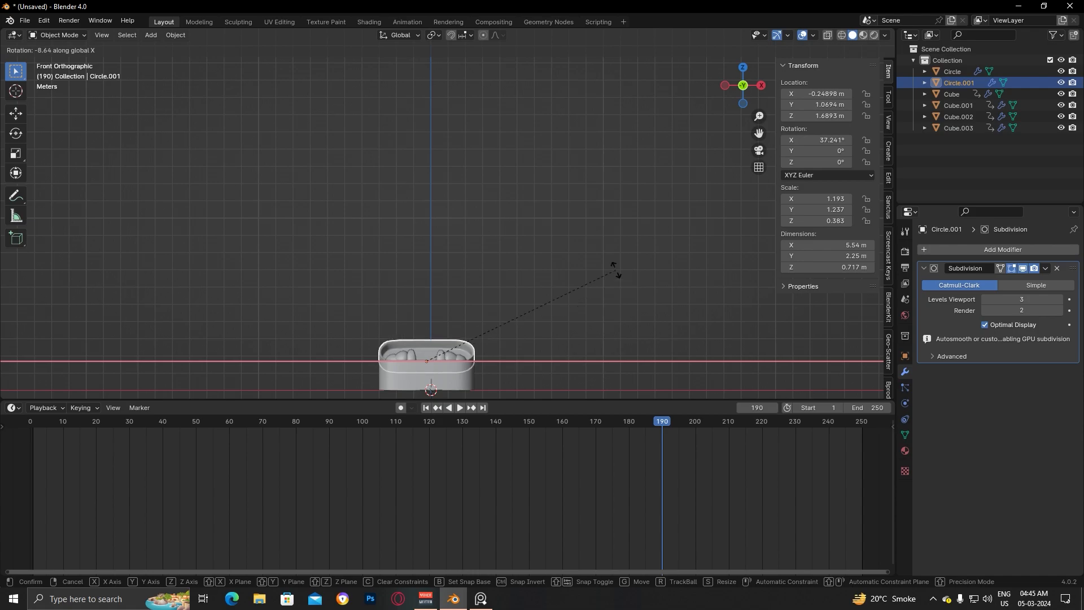
left_click(137, 161)
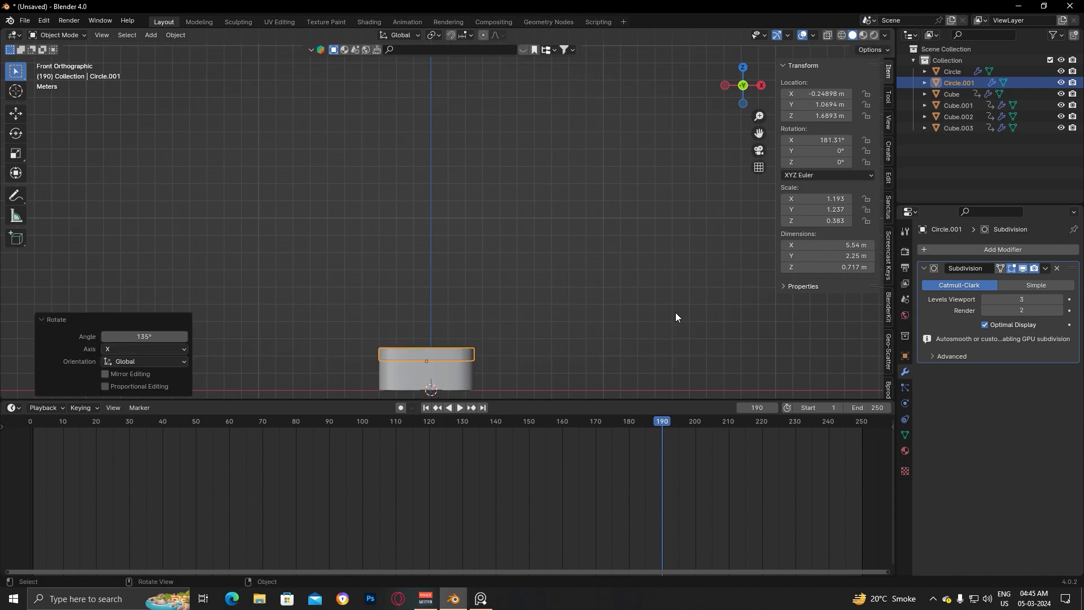
key("i")
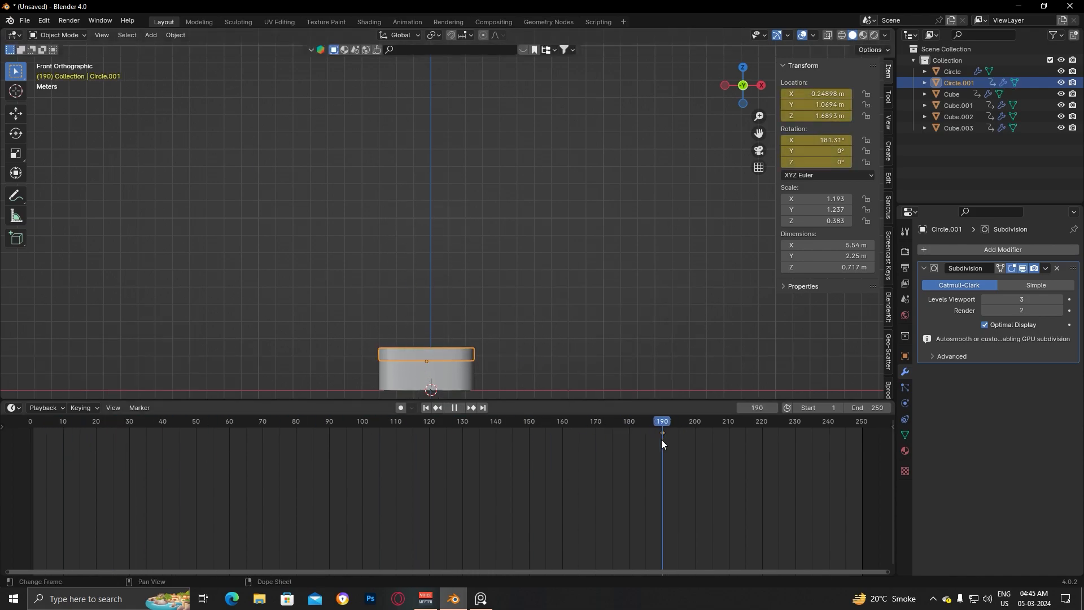
key("ctrl+z")
key("ctrl+z")
Insert a Location & Rotation keyframe for the open lid at frame 1
key("space")
key("space")
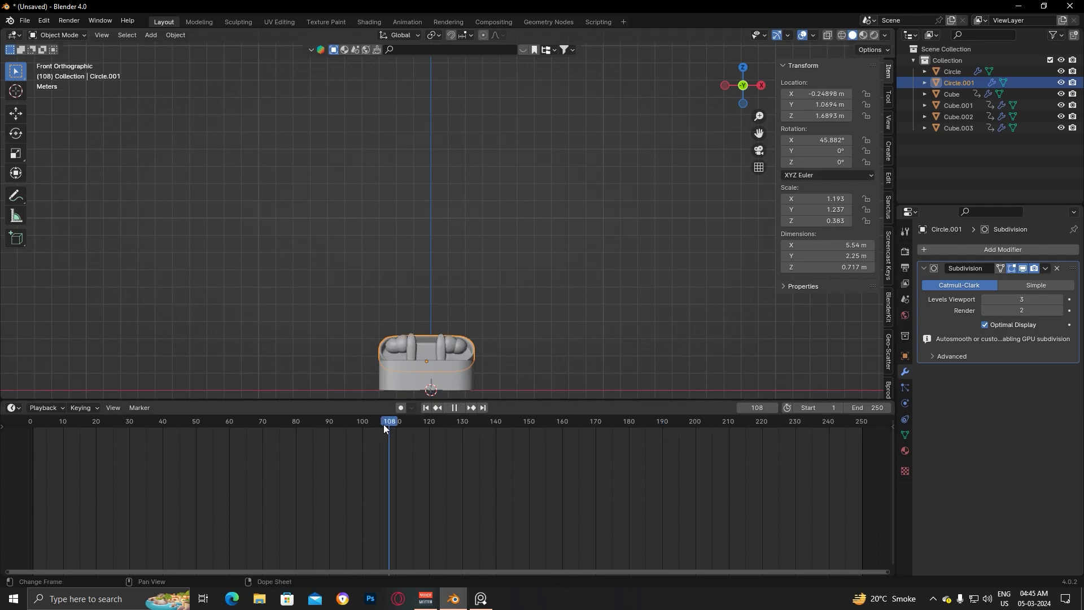
left_click_drag(36, 435, 32, 436)
key("space")
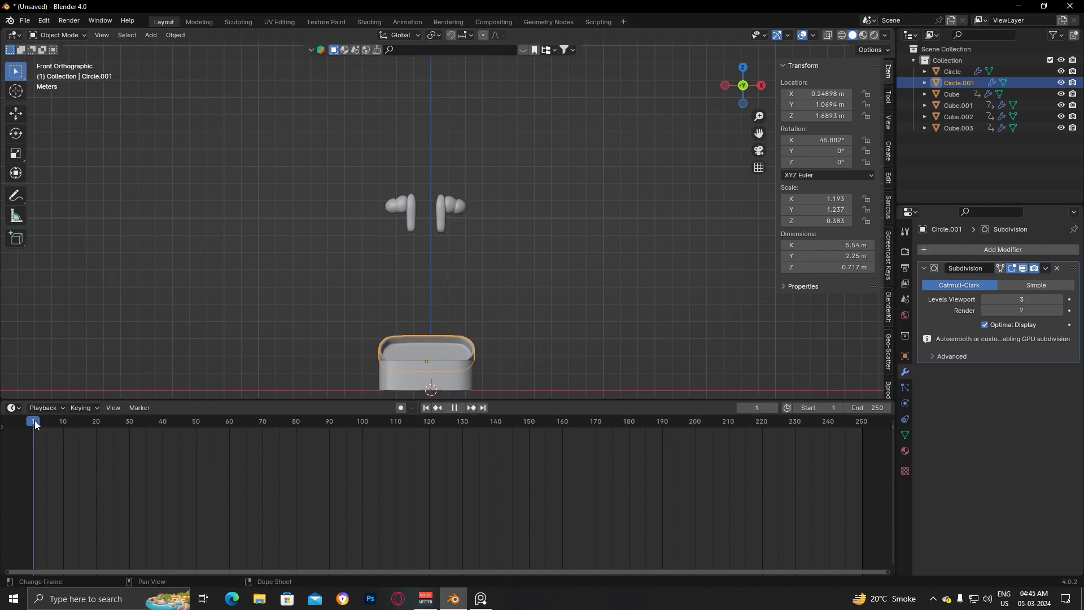
key("i")
left_click(203, 273)
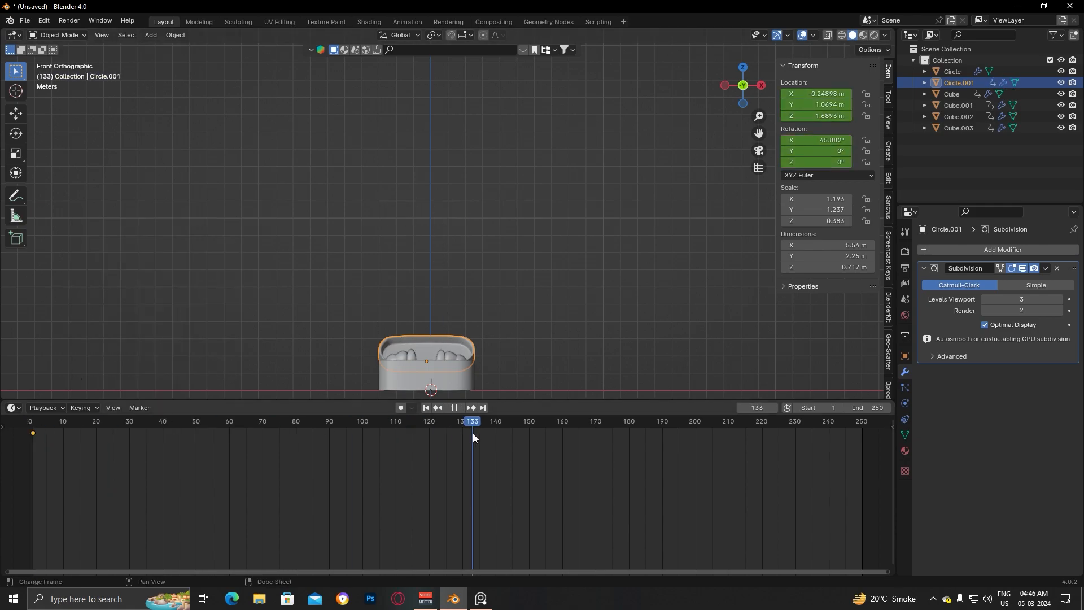
At frame 180, close the lid by rotating it 135° about the global X axis, and keyframe its location and rotation
left_click_drag(561, 439, 629, 438)
key("space")
type("rx135")
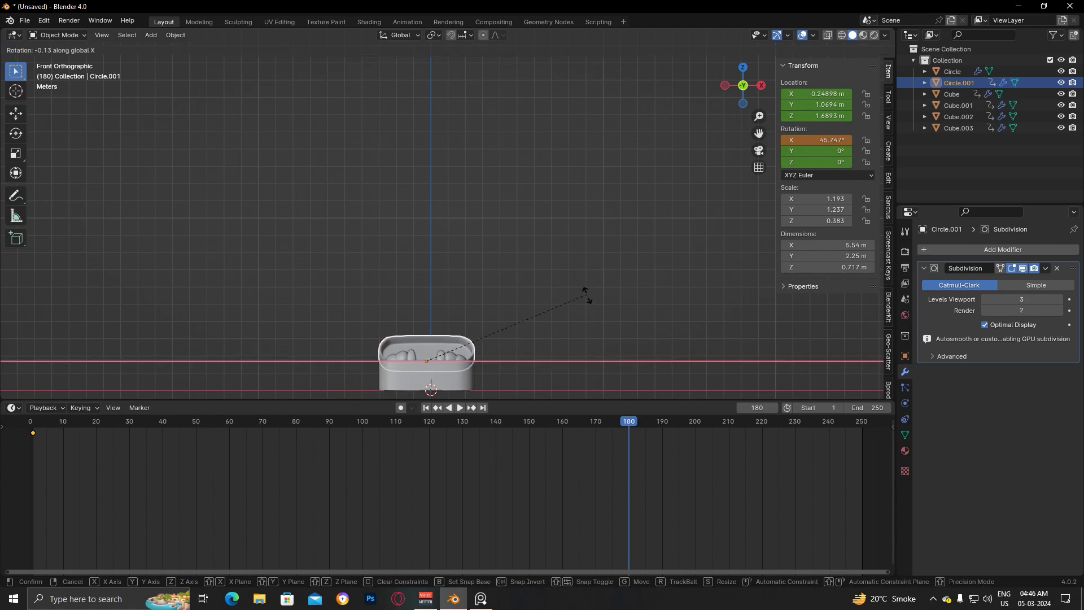
key("Return")
key("i")
left_click(552, 208)
Play the animation from the start and examine the earbuds and lid movement
left_click_drag(523, 423, 30, 425)
key("space")
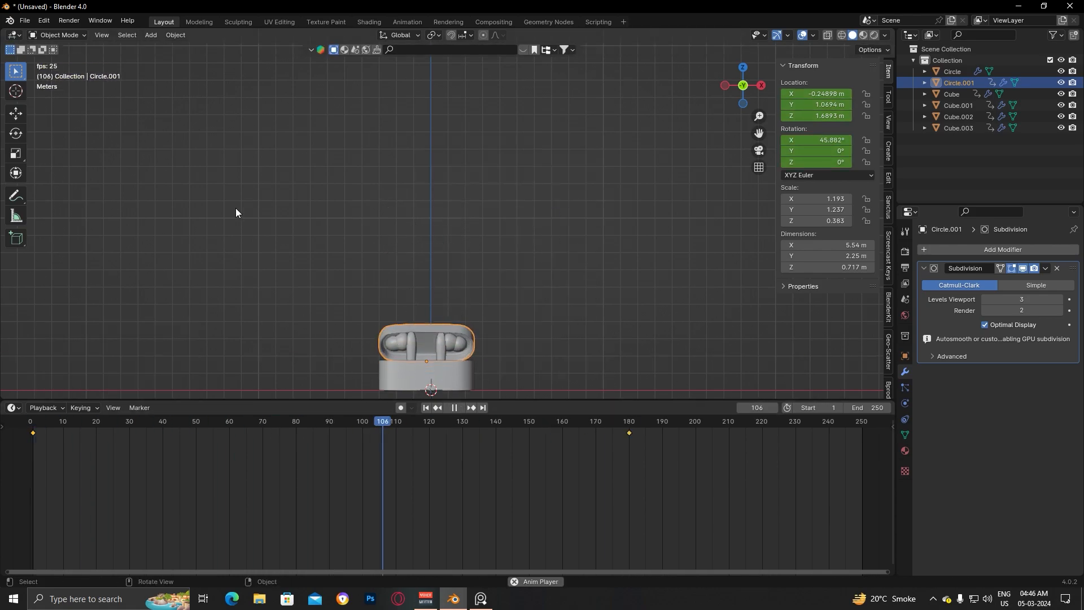
key("Escape")
middle_click_drag(602, 310, 442, 300)
left_click(453, 298)
scroll(511, 300, "up", 3)
left_click(511, 305)
scroll(443, 300, "down", 4)
scroll(443, 299, "up", 4)
Shrink the timeline area, add a mesh circle around the case and scale it up
left_click_drag(537, 398, 537, 547)
scroll(453, 503, "down", 3)
middle_click_drag(453, 504, 461, 324)
key("shift+a")
mouse_move(413, 325)
left_click(523, 345)
key("s")
left_click(594, 435)
Extrude the circle's edges upward along Z into a wall and scale the ring by 1.687 to about 110 m across
middle_click_drag(372, 386, 472, 369)
key("Tab")
left_click(626, 356)
key("a")
key("e")
key("z")
left_click(681, 349)
key("Tab")
key("s")
left_click(816, 317)
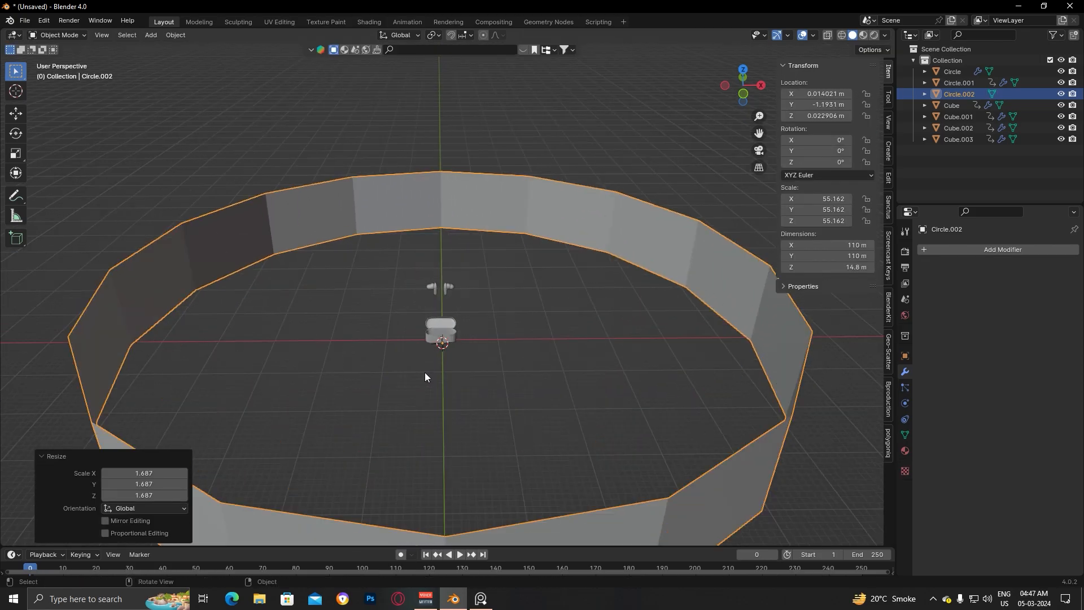
Add a camera and align it to a near-level front view of the earbuds and case
key("shift+a")
left_click(398, 521)
scroll(398, 521, "up", 2)
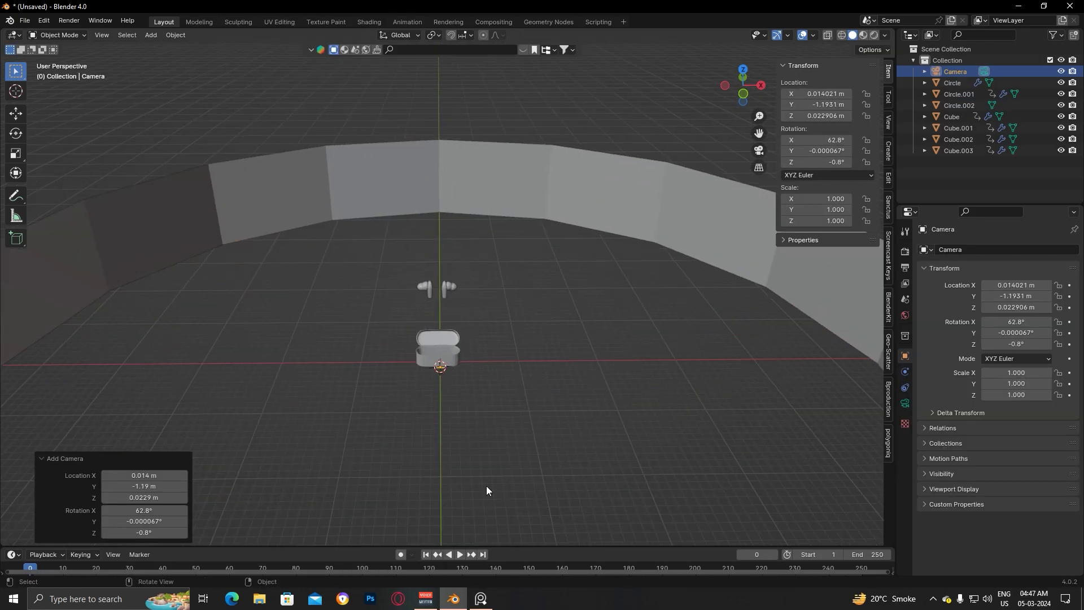
middle_click_drag(497, 481, 513, 431)
middle_click_drag(515, 368, 165, 303)
scroll(526, 368, "up", 3)
scroll(527, 367, "down", 3)
key("ctrl+alt+KP_0")
scroll(158, 304, "down", 5)
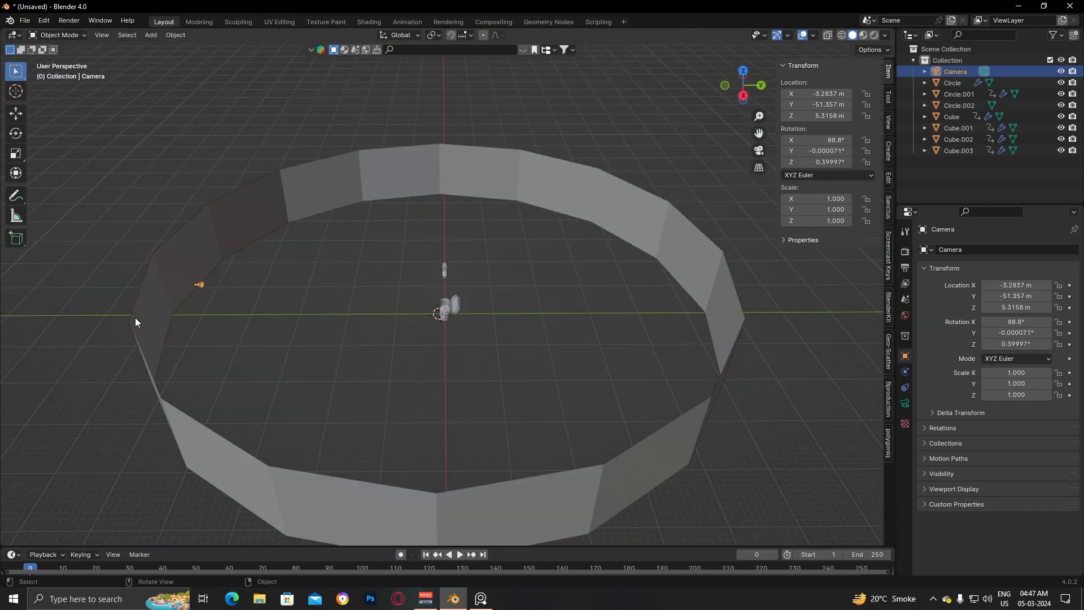
Fill the ring's bottom edge loop with a face to make a floor under the case
left_click(209, 248)
key("Tab")
left_click(254, 242, "alt")
key("f")
key("Tab")
key("Tab")
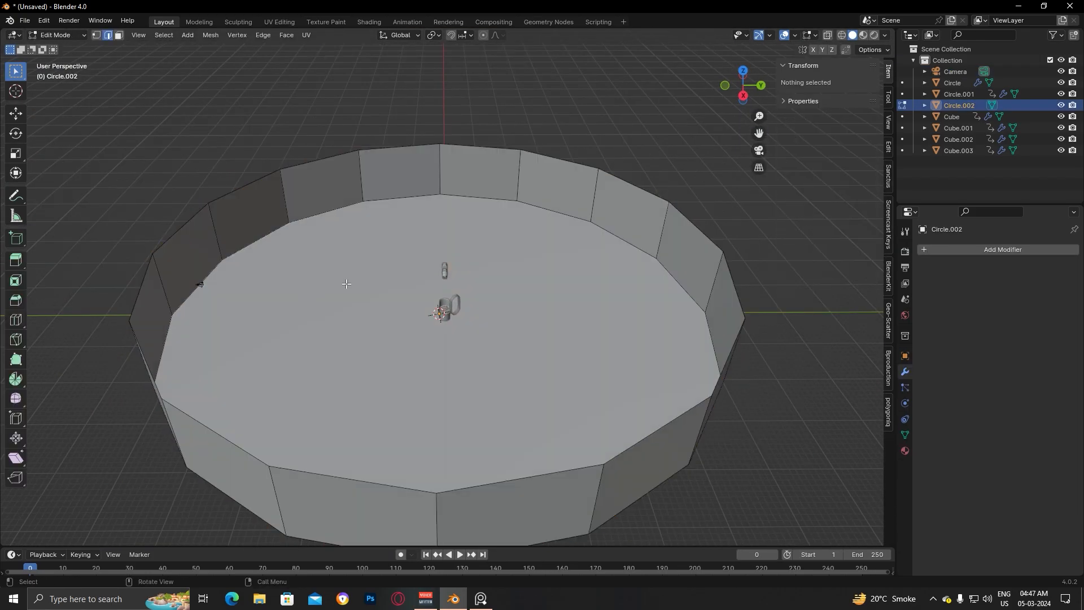
Separate the floor face from the ring wall into its own object and view it through the camera
left_click(344, 286)
key("p")
left_click(388, 293)
key("KP_0")
key("space")
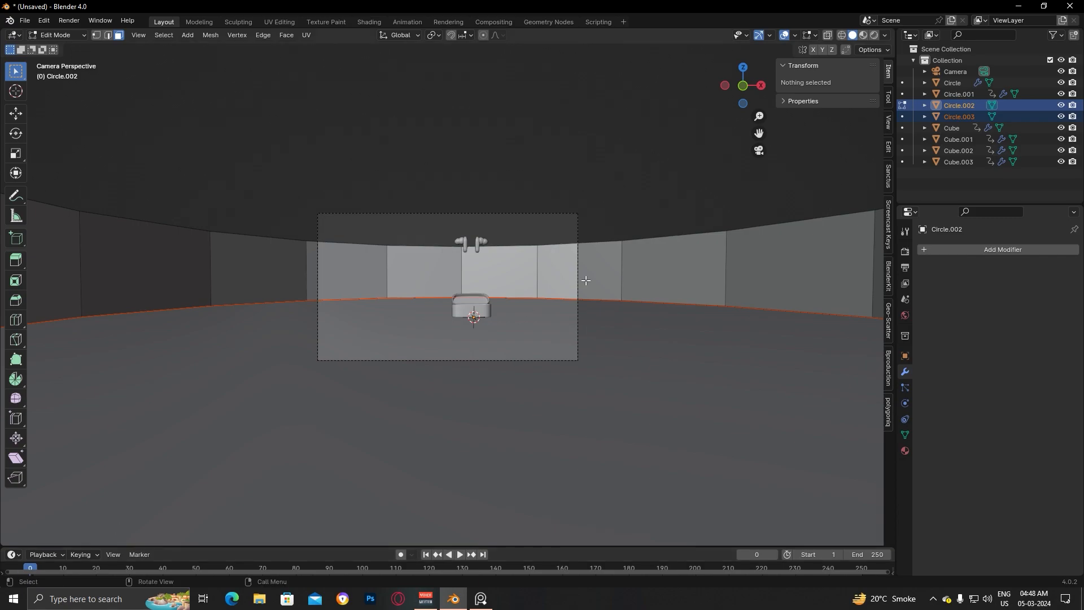
Leave mesh editing and move the camera about 2 m along X to reframe the earbuds and case
key("Tab")
left_click(577, 218)
key("g")
left_click(576, 324)
scroll(576, 324, "up", 5)
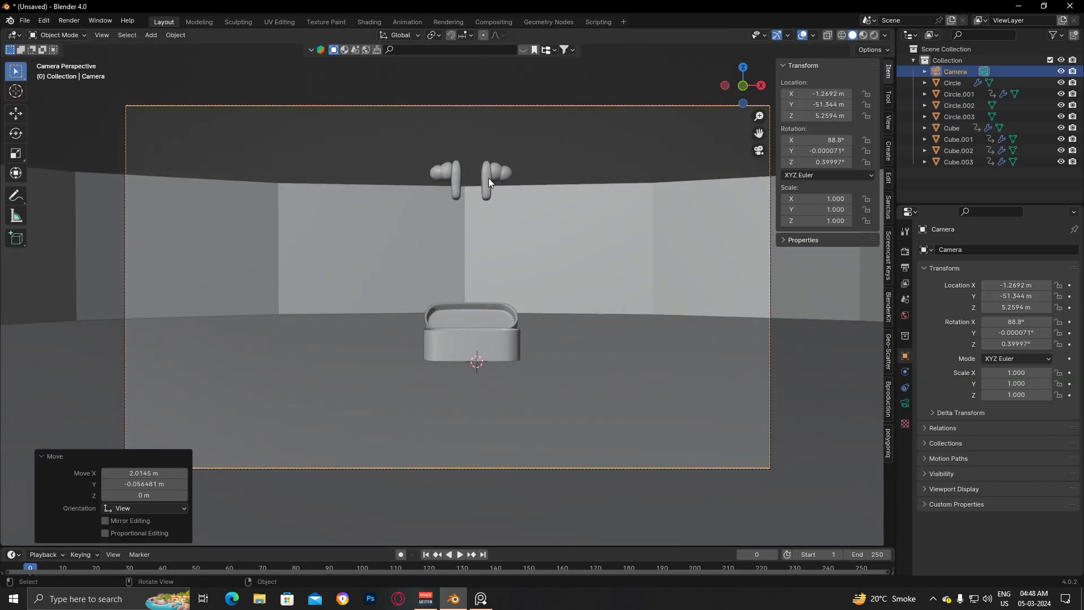
Apply smooth shading to the ring wall behind the case
left_click(444, 172)
key("alt+a")
left_click(356, 258)
right_click(357, 259)
left_click(357, 259)
right_click(357, 259)
key("alt+a")
Apply location, rotation and scale to the floor, the ring wall, the case body and the lid
left_click(327, 315)
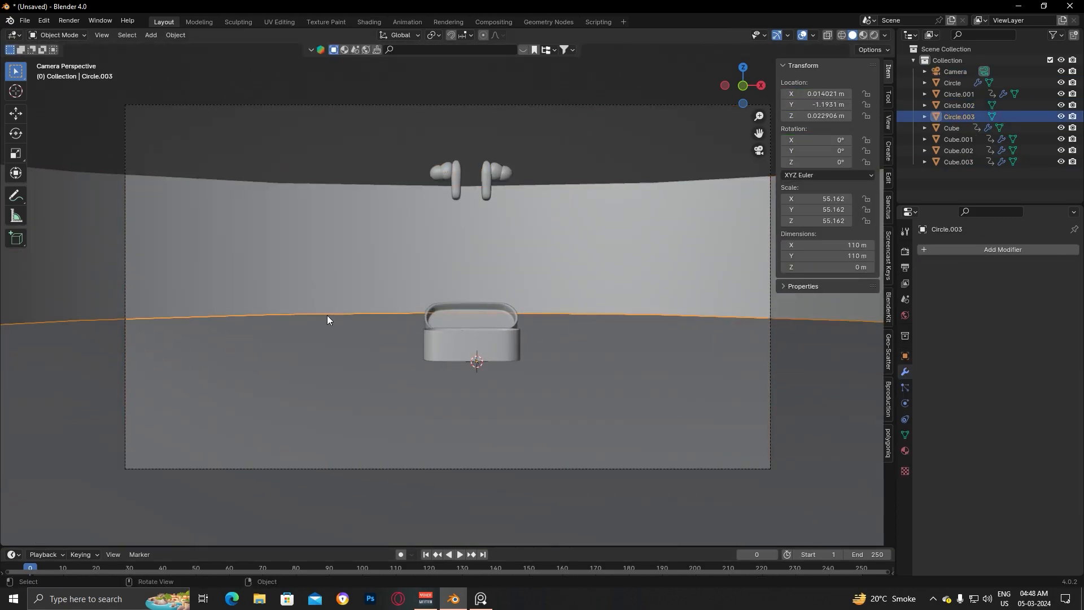
key("ctrl+a")
left_click(301, 320)
left_click(304, 300)
key("ctrl+a")
left_click(304, 300)
left_click(472, 348)
key("ctrl+a")
left_click(472, 347)
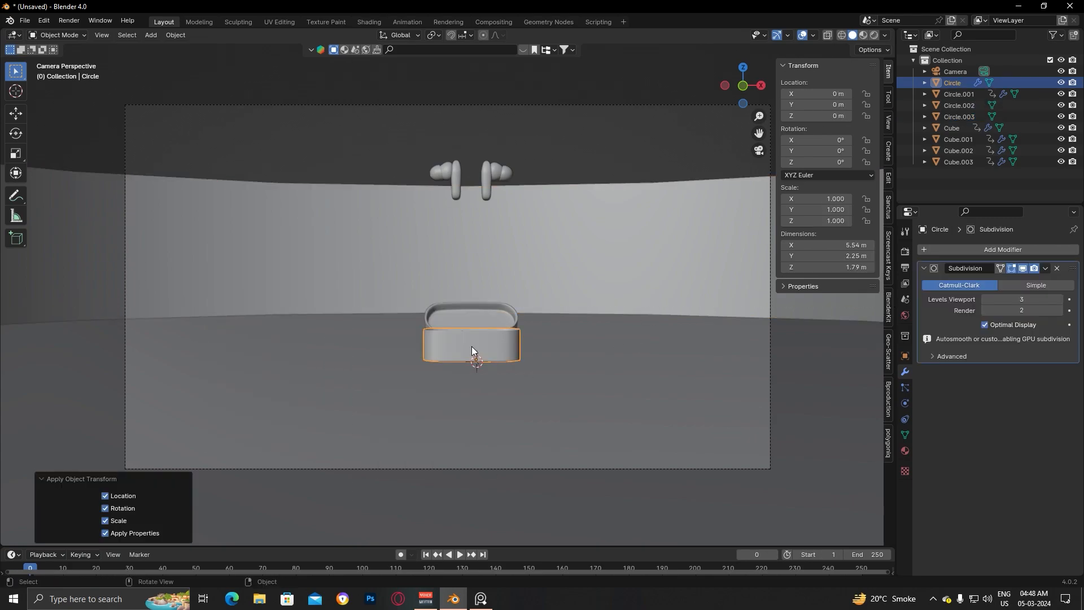
left_click(469, 317)
key("ctrl+a")
left_click(469, 316)
Apply all transforms to both earbud stems, creating new object-data users for them
left_click(447, 172)
key("ctrl+a")
left_click(479, 179)
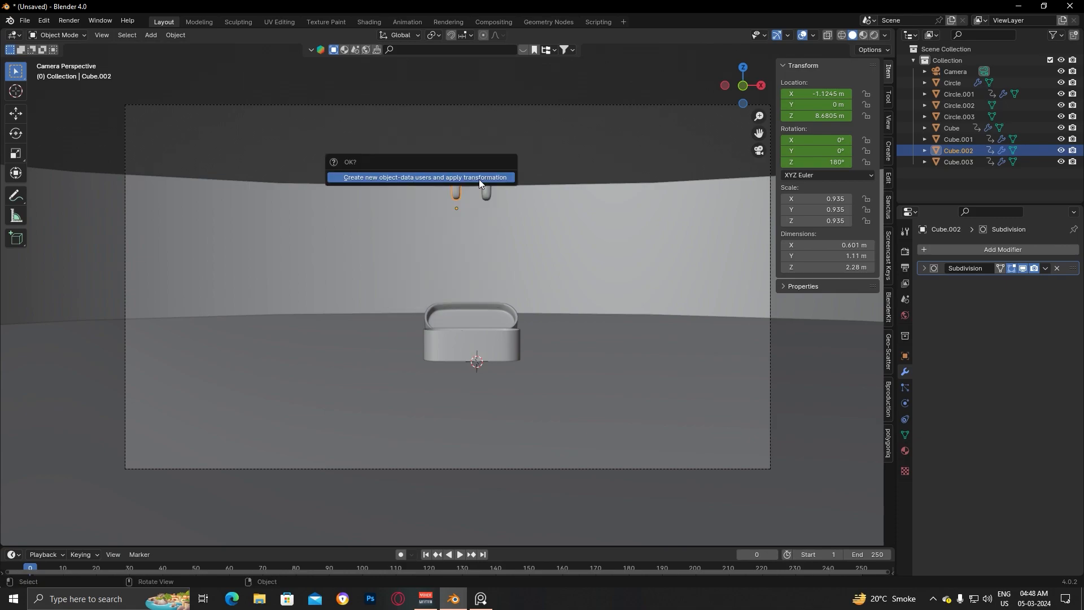
left_click(479, 178)
left_click(487, 189)
key("ctrl+a")
left_click(487, 189)
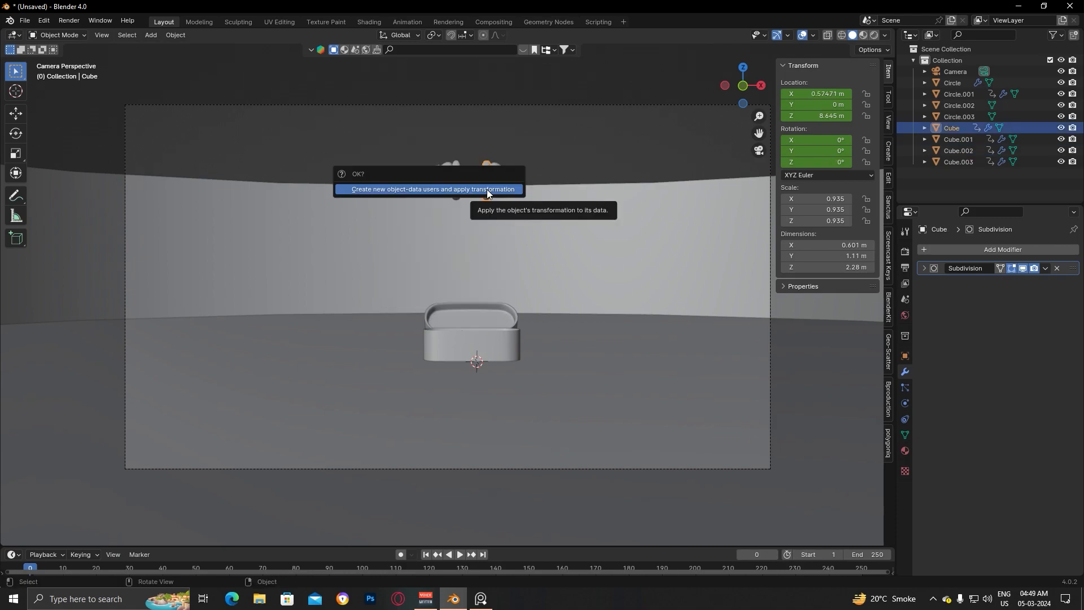
left_click(487, 188)
Apply all transforms to both earbud heads, creating new object-data users for them
left_click(500, 175)
key("ctrl+a")
left_click(499, 174)
left_click(499, 174)
left_click(446, 172)
key("ctrl+a")
left_click(447, 172)
left_click(446, 172)
Play the animation to check how the earbuds and lid move with the applied transforms
left_click(543, 153)
left_click(499, 340)
key("space")
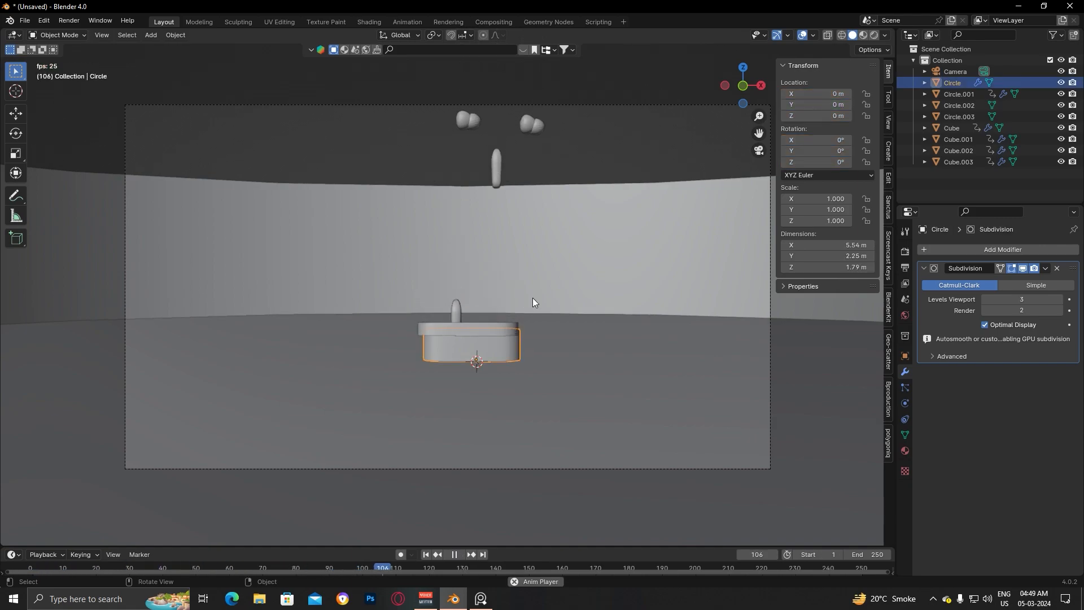
key("space")
Undo all the applied transforms and replay the animation to check the earbuds and lid
key("ctrl+z")
key("ctrl+z")
key("ctrl+z")
key("ctrl+z")
key("ctrl+z")
key("ctrl+z")
key("ctrl+z")
key("ctrl+z")
key("ctrl+z")
key("ctrl+z")
key("ctrl+z")
key("ctrl+z")
key("ctrl+z")
key("ctrl+z")
left_click(533, 297)
key("space")
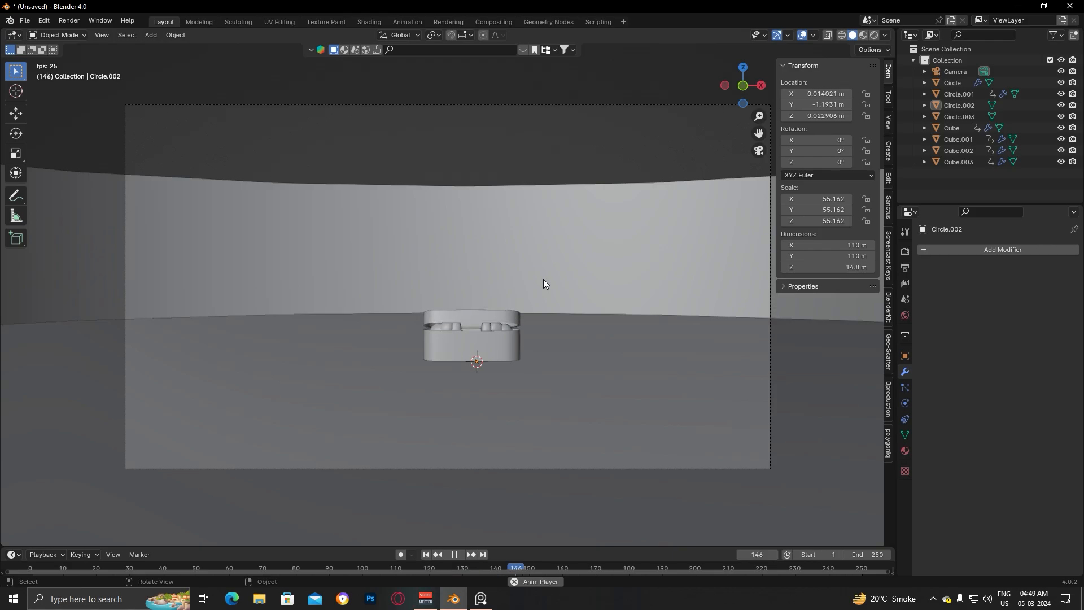
key("space")
Switch the render engine from EEVEE to Cycles and show the viewport in rendered shading
left_click(629, 374)
left_click(905, 251)
left_click(1032, 250)
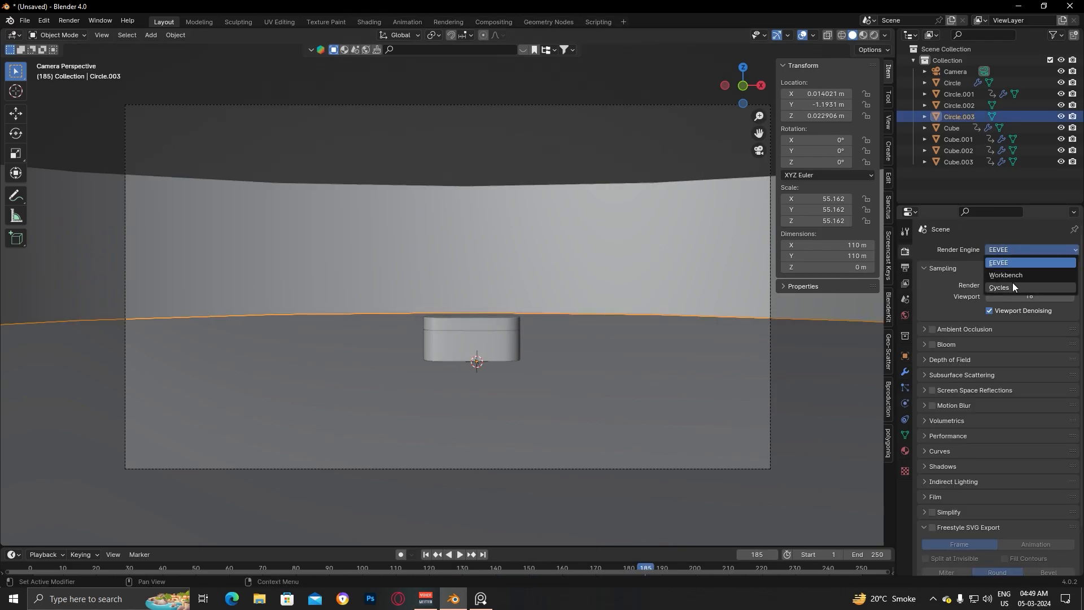
left_click(1028, 249)
left_click(1012, 289)
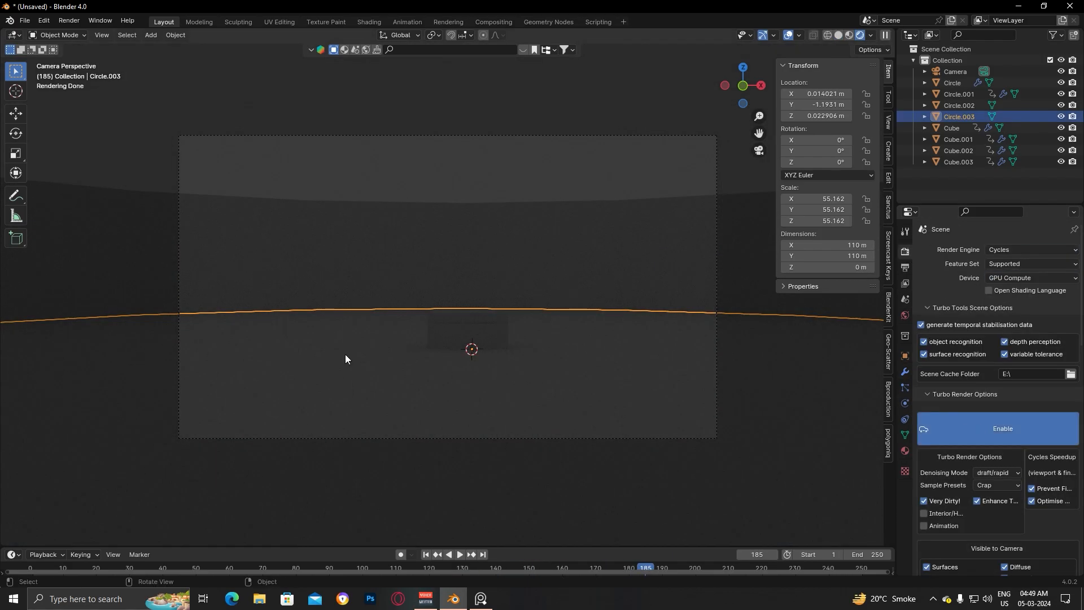
Add an area light and raise it along Z to about 10.3 m above the case
key("shift+a")
mouse_move(329, 330)
left_click(410, 365)
key("g")
key("z")
left_click(537, 220)
Duplicate the area light four times along X at about 1 m spacing to form a row of five
key("shift+d")
key("x")
left_click(553, 225)
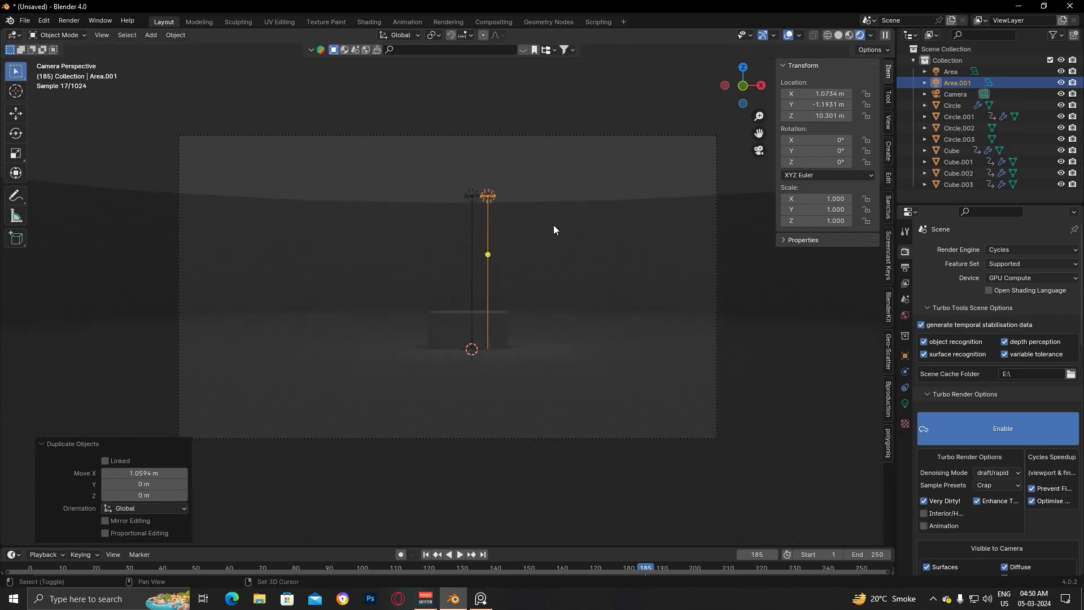
key("shift+d")
key("z")
key("x")
left_click(567, 226)
key("shift+d")
key("x")
left_click(552, 228)
key("shift+d")
key("x")
left_click(565, 227)
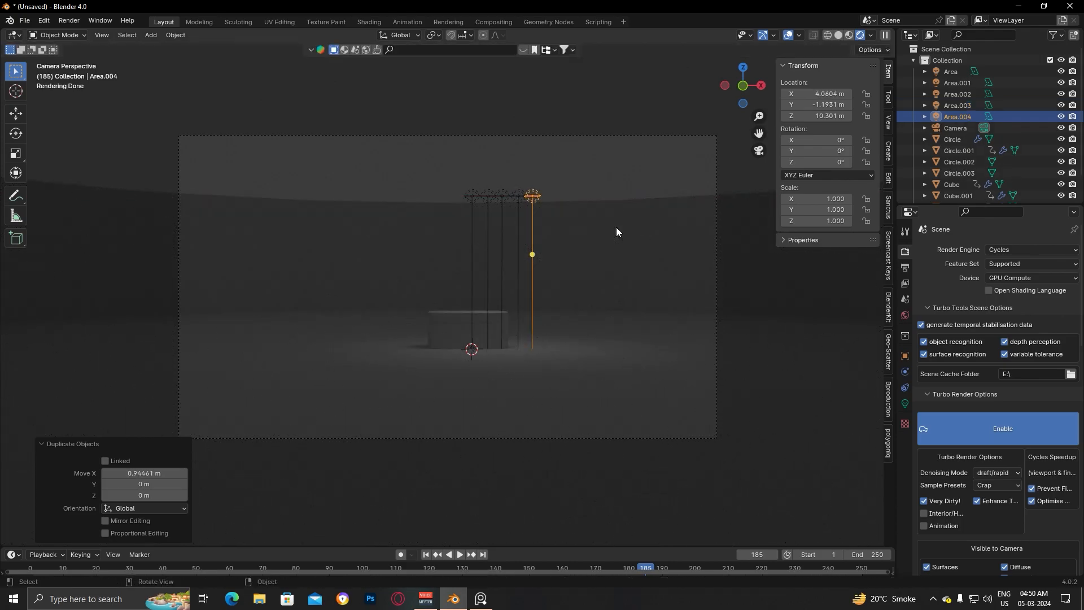
left_click(615, 227)
left_click(469, 185)
left_click(471, 194)
left_click(442, 191)
left_click_drag(442, 191, 478, 207)
left_click(542, 177)
Add a cube-shaped empty and raise it about 10.05 m along Z to the height of the lights
key("shift+a")
mouse_move(511, 167)
left_click(572, 215)
key("g")
key("z")
left_click(644, 70)
Scale the empty to about 3.29 in X and 0.68 in Z, and shift it along X to enclose the lights
key("s")
key("z")
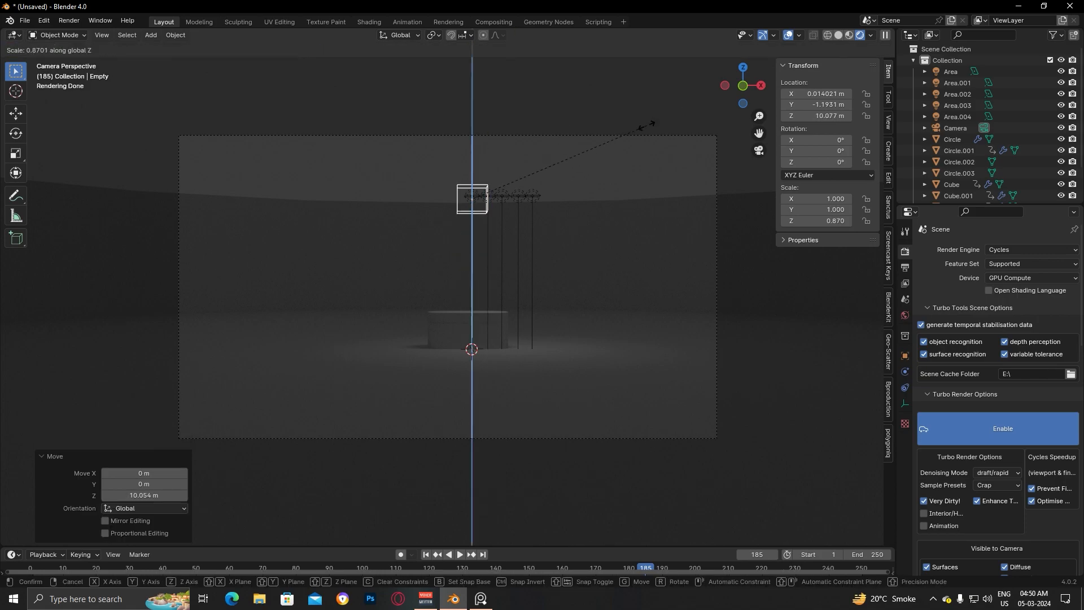
left_click(622, 189)
key("s")
key("x")
left_click(122, 196)
key("g")
key("x")
left_click(427, 242)
Hide the ring wall and parent the five area lights to the cube empty
left_click(466, 242)
key("h")
left_click_drag(427, 226, 580, 242)
left_click(547, 207, "shift")
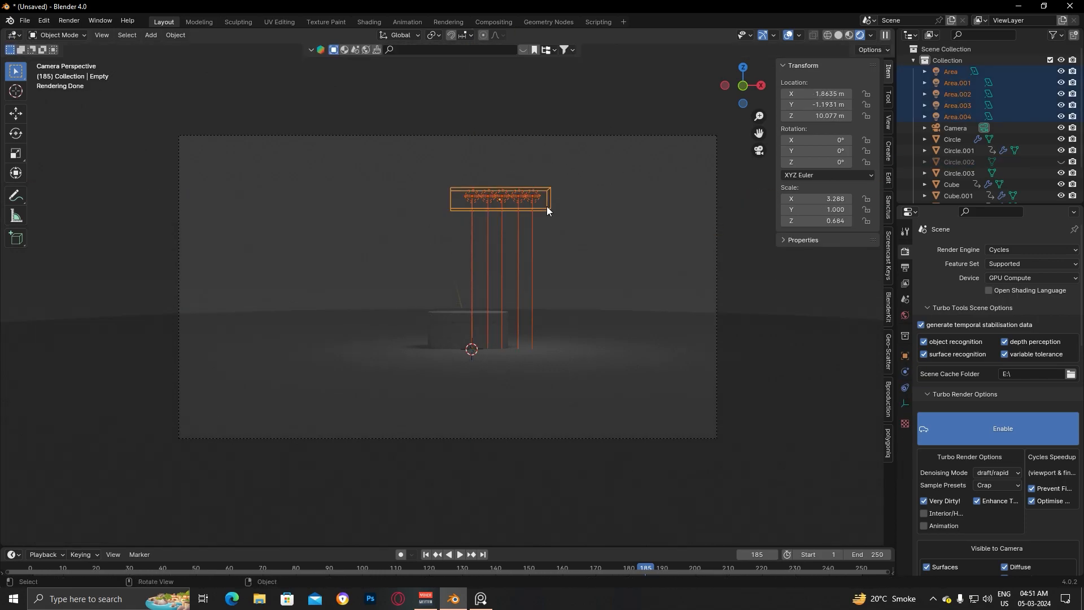
key("ctrl+p")
left_click(547, 206)
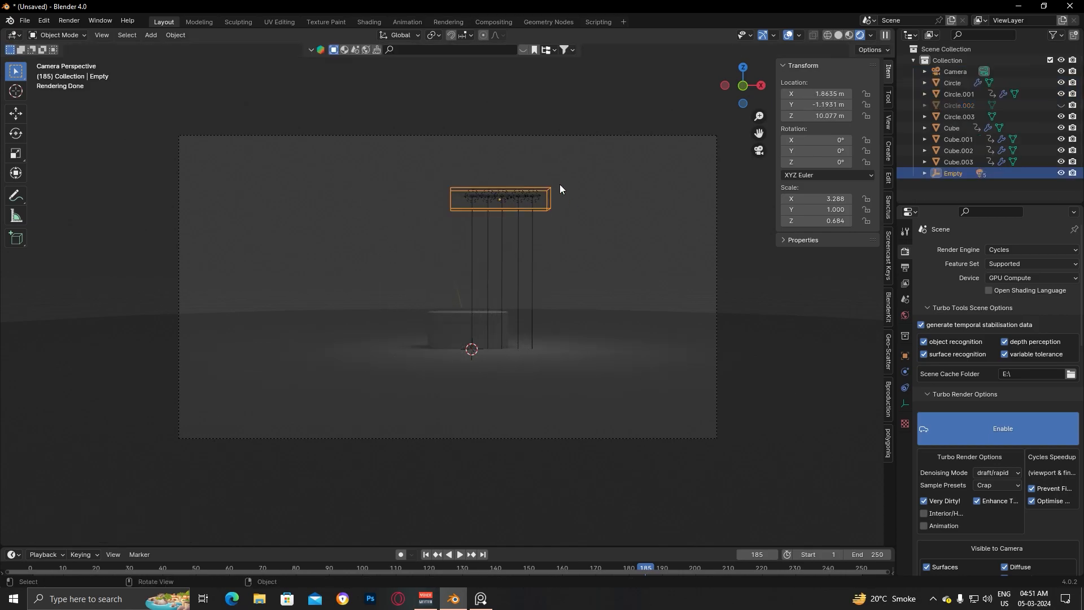
Select all five area lights and link their object data to the first light
left_click(474, 196)
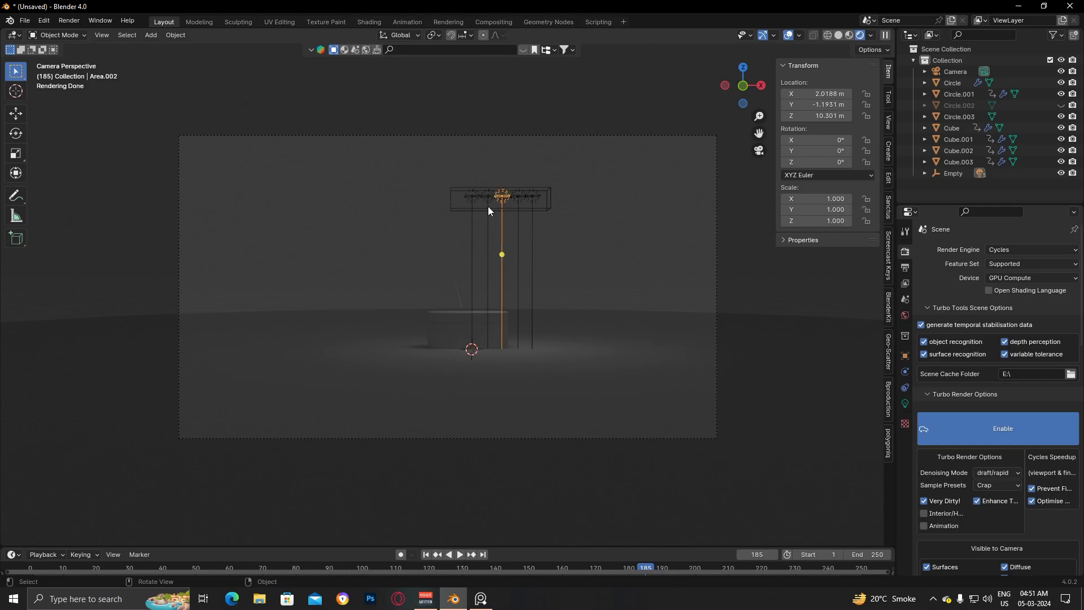
scroll(488, 207, "up", 3)
left_click_drag(481, 269, 647, 311, "shift")
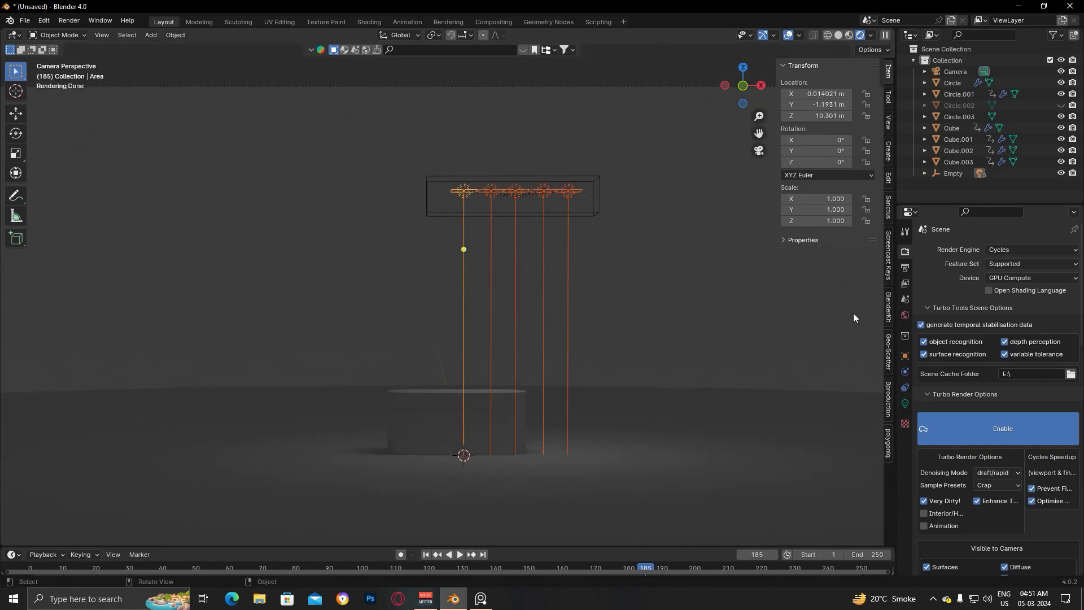
key("ctrl+l")
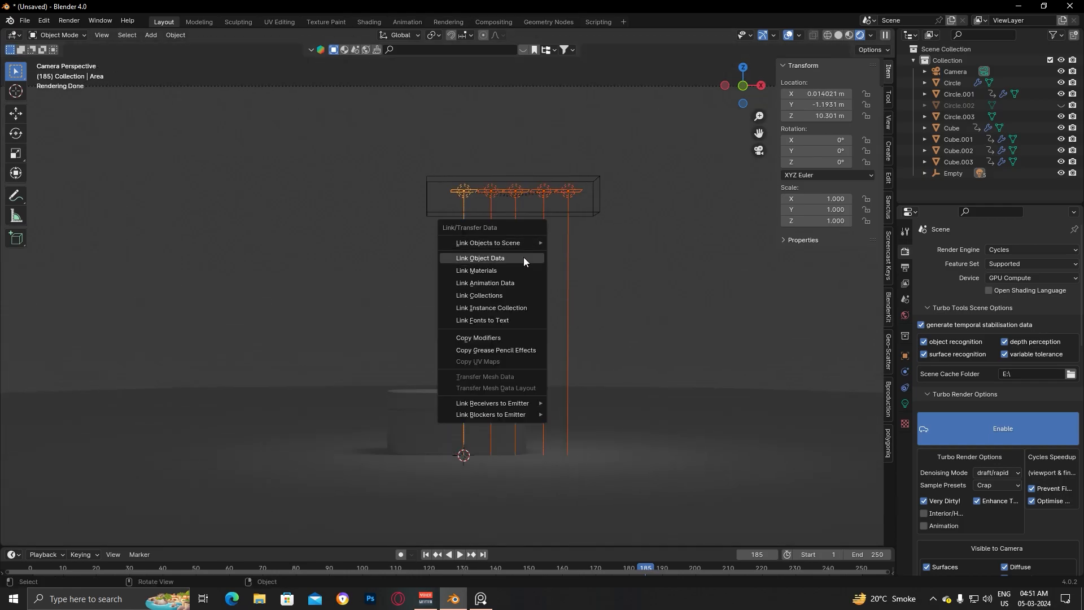
left_click(523, 258)
Set the power of the linked area lights to 300 W
left_click(906, 404)
left_click_drag(1017, 327, 1040, 327)
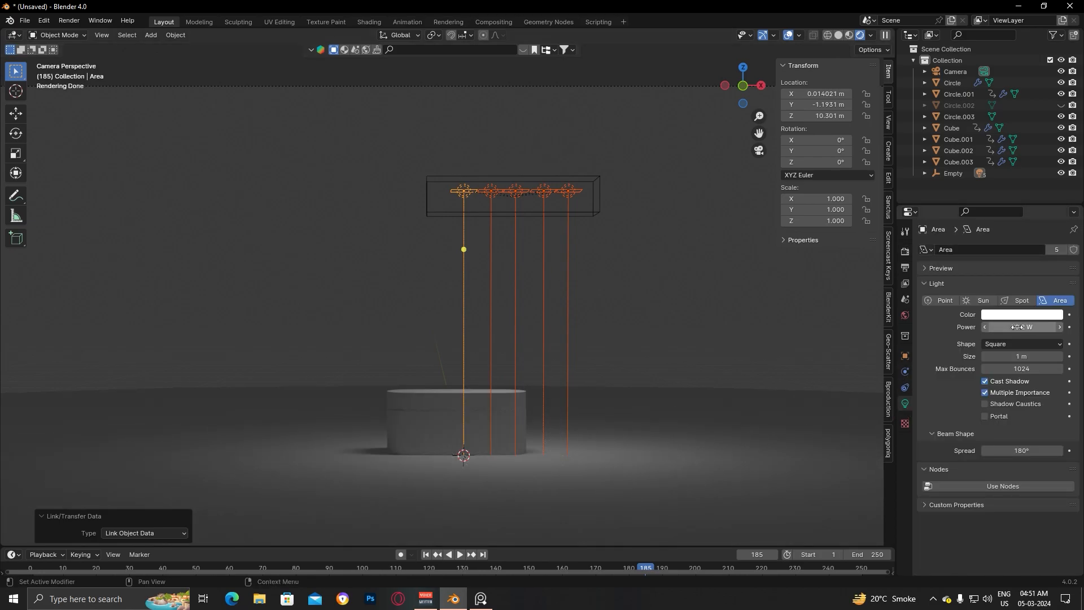
type("300")
key("Return")
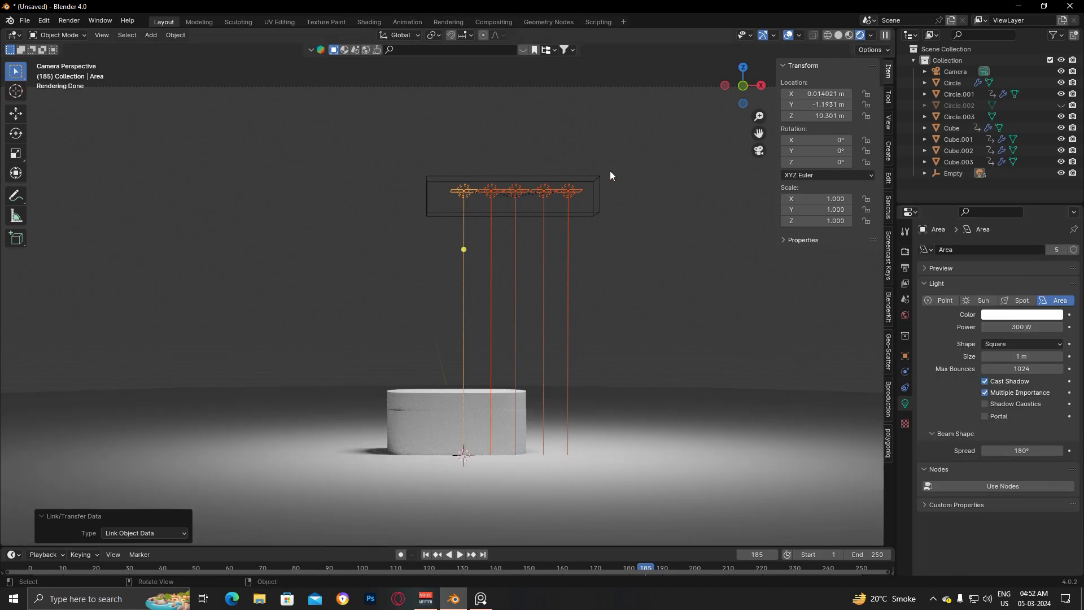
Make a linked duplicate of the empty and its five lights in front view and place it beside the case
left_click(492, 192)
middle_click_drag(674, 196, 530, 254)
left_click_drag(432, 206, 582, 236)
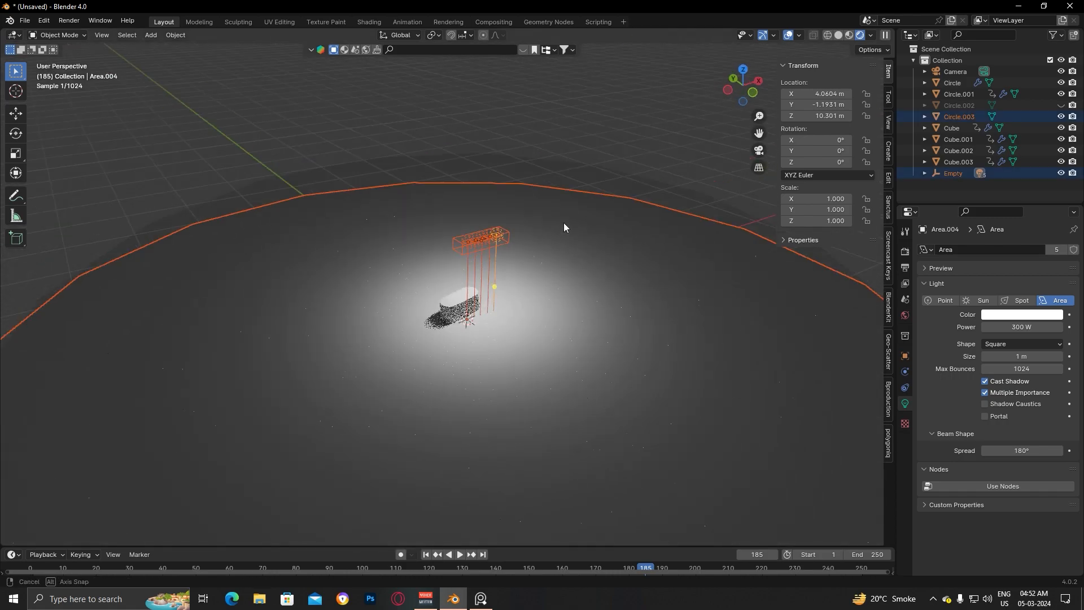
key("KP_1")
left_click(582, 236)
left_click_drag(442, 218, 587, 246)
key("alt+d")
left_click(441, 241)
Try to lower the duplicated light rig and rotate it about Y and Z toward the case, and undo it
middle_click_drag(440, 242, 606, 287)
key("r")
key("y")
left_click(387, 195)
key("g")
key("z")
left_click(645, 238)
key("r")
key("y")
left_click(544, 208)
key("r")
key("z")
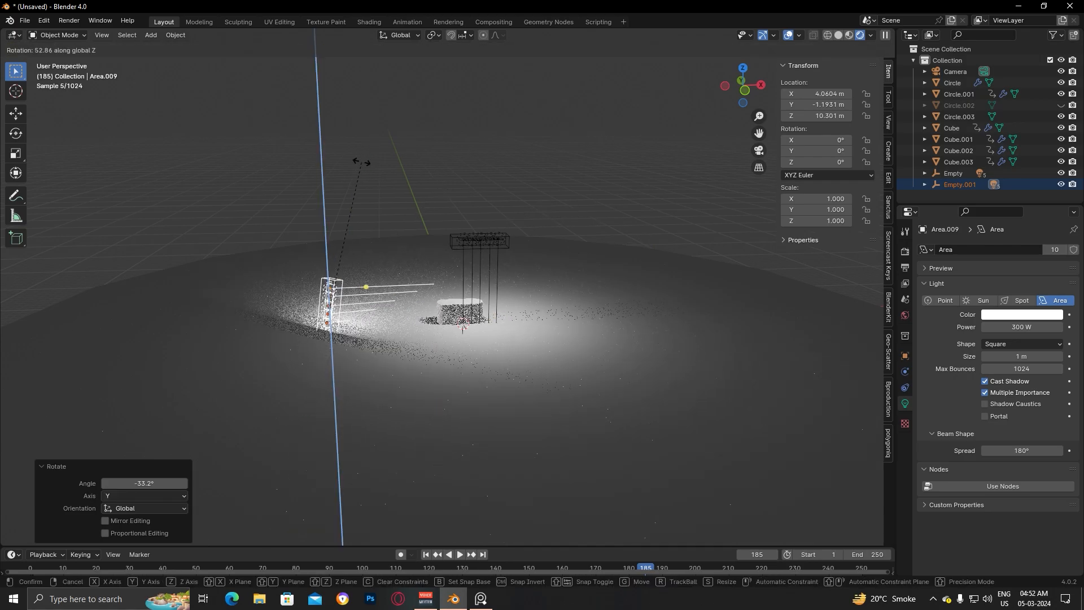
right_click(473, 198)
key("ctrl+z")
key("ctrl+z")
key("ctrl+z")
Move the duplicated light rig about 19.6 m along Y behind the case and line it up along X
middle_click_drag(594, 186, 474, 259)
key("g")
key("y")
left_click(568, 270)
key("g")
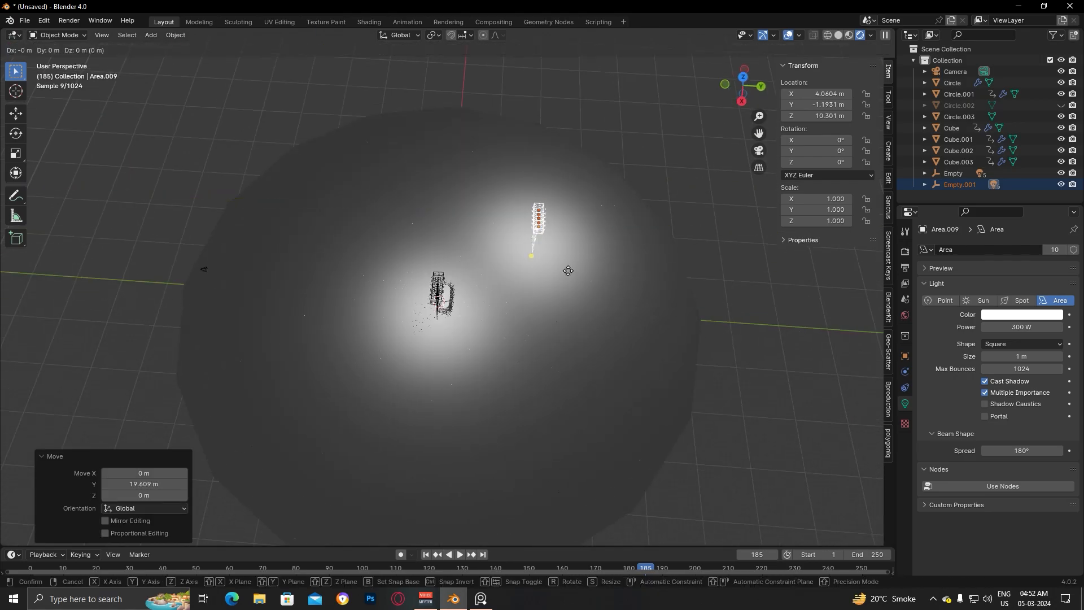
key("x")
left_click(672, 311)
Rotate the rear light rig about -57.7° around X and lower it along Z toward the height of the case
key("r")
key("x")
left_click(517, 359)
middle_click_drag(449, 382, 567, 316)
key("g")
key("z")
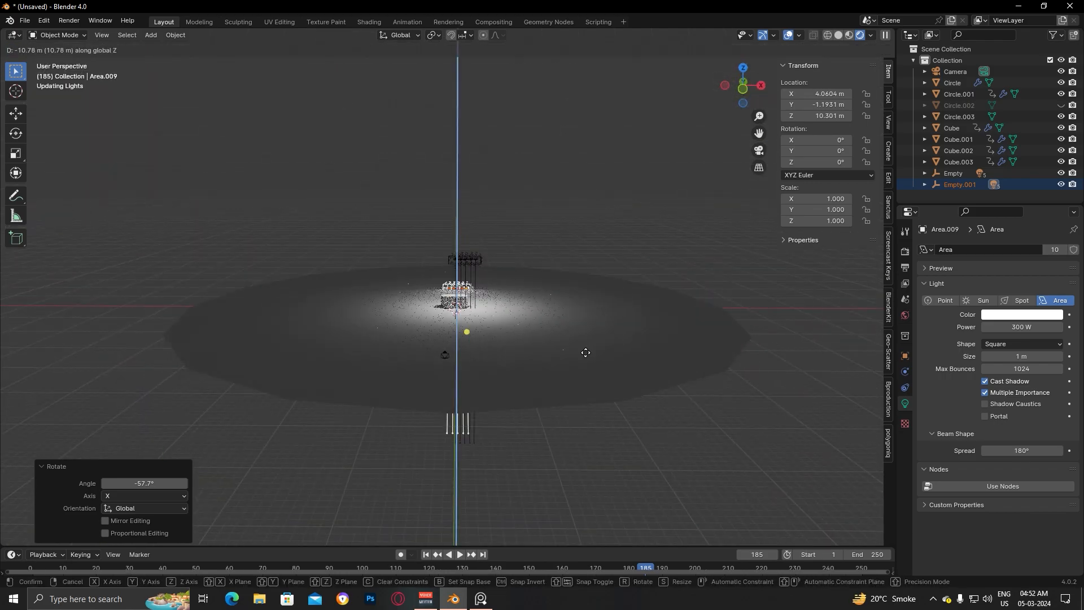
left_click(633, 357)
Rotate the rear light rig further around X so its lights face the case horizontally
middle_click_drag(790, 322, 659, 297)
key("r")
left_click(675, 439)
key("ctrl+z")
key("r")
key("x")
left_click(683, 488)
middle_click_drag(390, 438, 569, 428)
left_click(570, 428)
Duplicate the overhead light rig and place the copy about 15 m in front of the case along negative Y
middle_click_drag(568, 229, 568, 260)
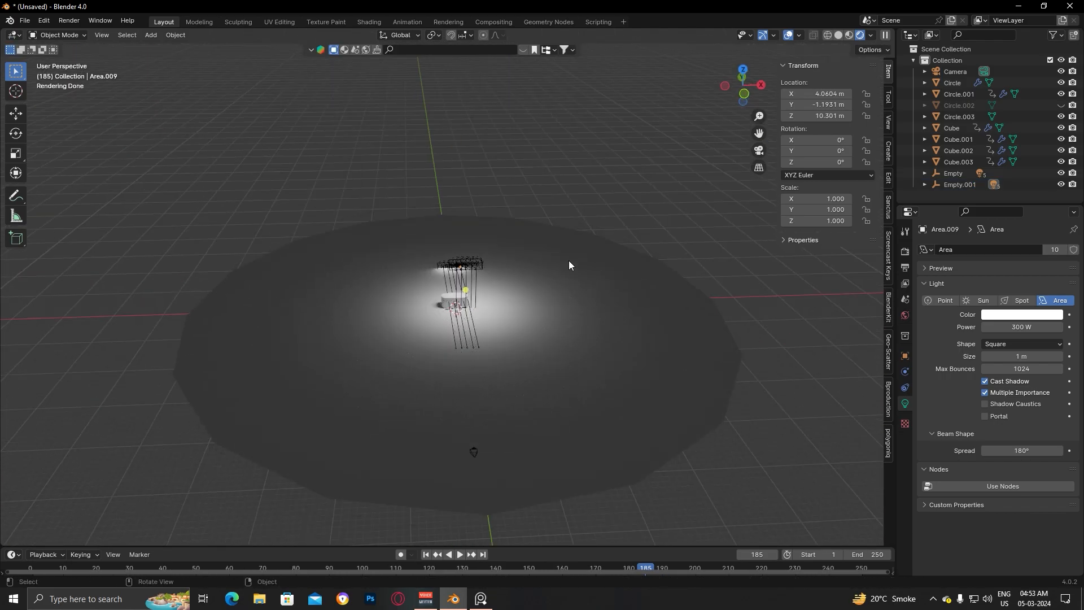
scroll(568, 259, "up", 5)
middle_click_drag(570, 305, 577, 268)
left_click_drag(421, 139, 686, 218)
scroll(687, 218, "down", 6)
middle_click_drag(687, 218, 573, 270)
key("g")
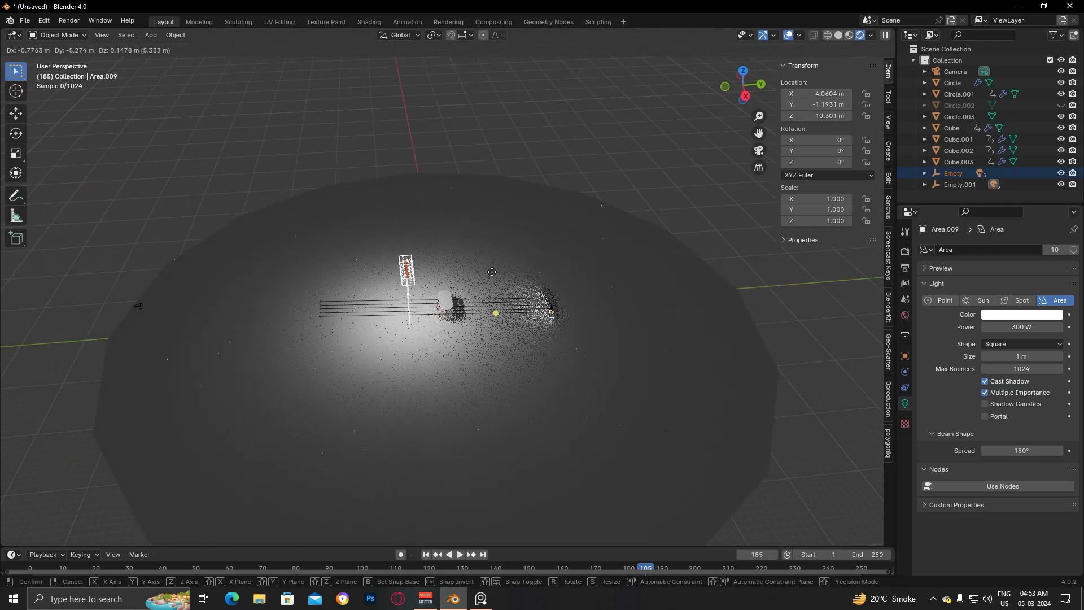
right_click(537, 272)
key("shift+d")
left_click(445, 280)
Tilt the front light rig around X toward the case and adjust its height along Z
middle_click_drag(445, 282, 647, 276)
key("r")
key("x")
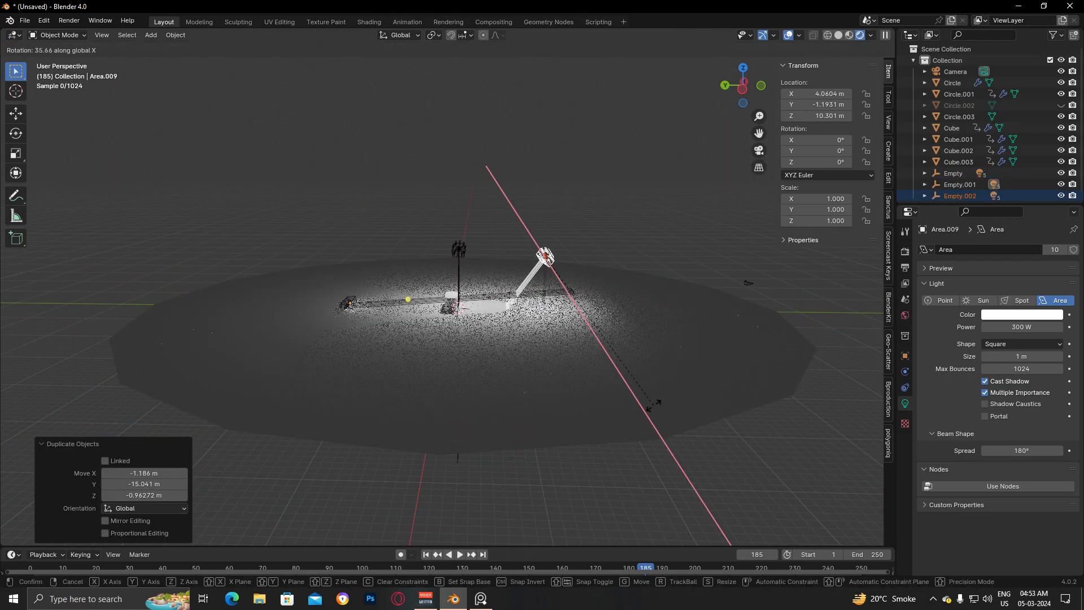
left_click(722, 400)
key("g")
key("z")
left_click(709, 288)
Reposition the front light rig along Y and refine its X rotation so it aims down at the case
key("g")
key("y")
left_click(789, 269)
key("r")
key("x")
left_click(710, 220)
Select the overhead light rig and raise it along Z above the case
middle_click_drag(699, 227, 650, 250)
key("g")
key("z")
left_click_drag(434, 225, 468, 261)
right_click(485, 248)
key("g")
key("z")
left_click(473, 164)
Play the animation through the camera with the overlays hidden, and scrub it back to frame 0
key("KP_0")
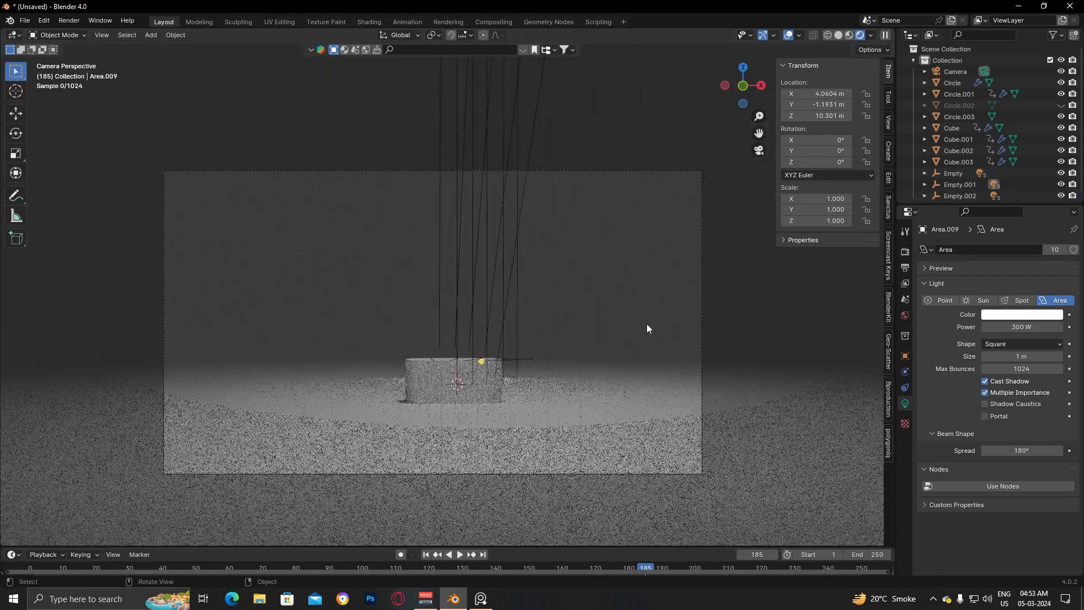
left_click(36, 570)
key("space")
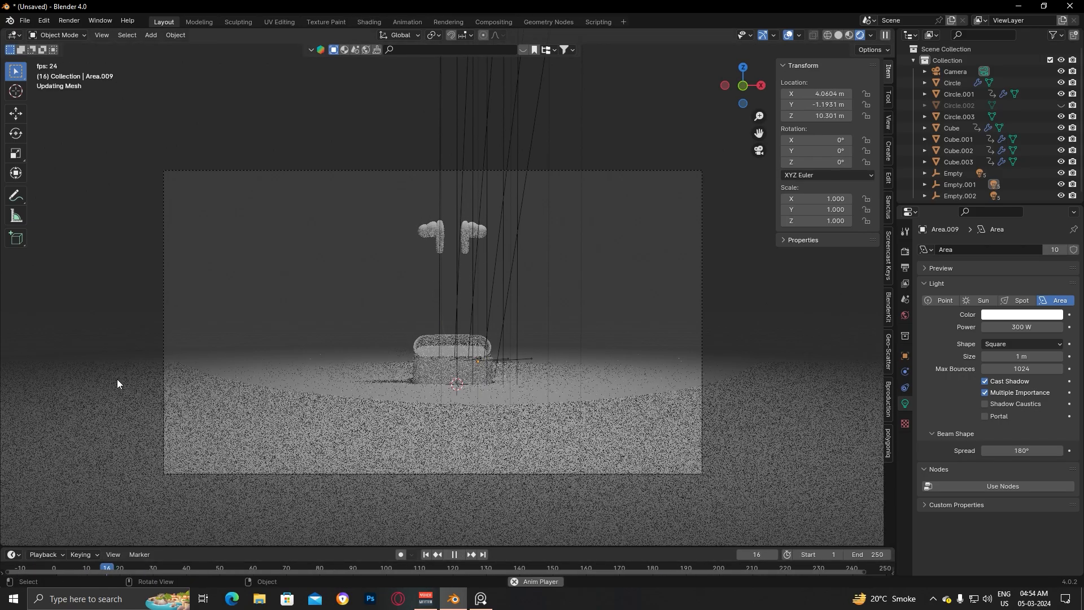
key("shift+alt+z")
key("space")
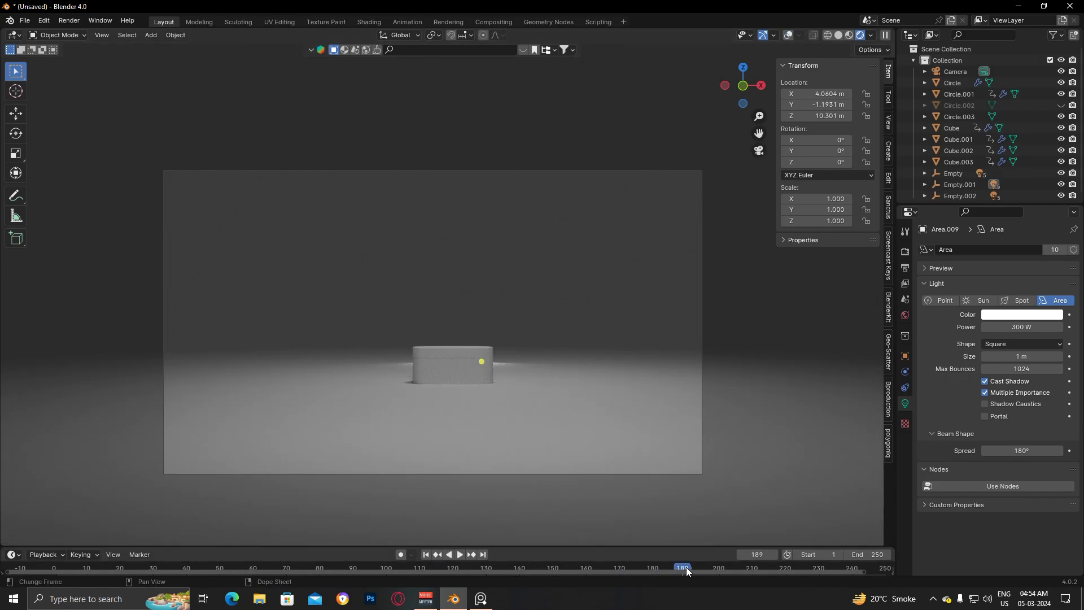
left_click_drag(686, 570, 8, 576)
key("shift+alt+z")
Raise the rear light rig slightly along Z and adjust its tilt around X toward the case
middle_click_drag(707, 262, 660, 376)
middle_click_drag(157, 459, 695, 418)
left_click(343, 314)
key("g")
key("z")
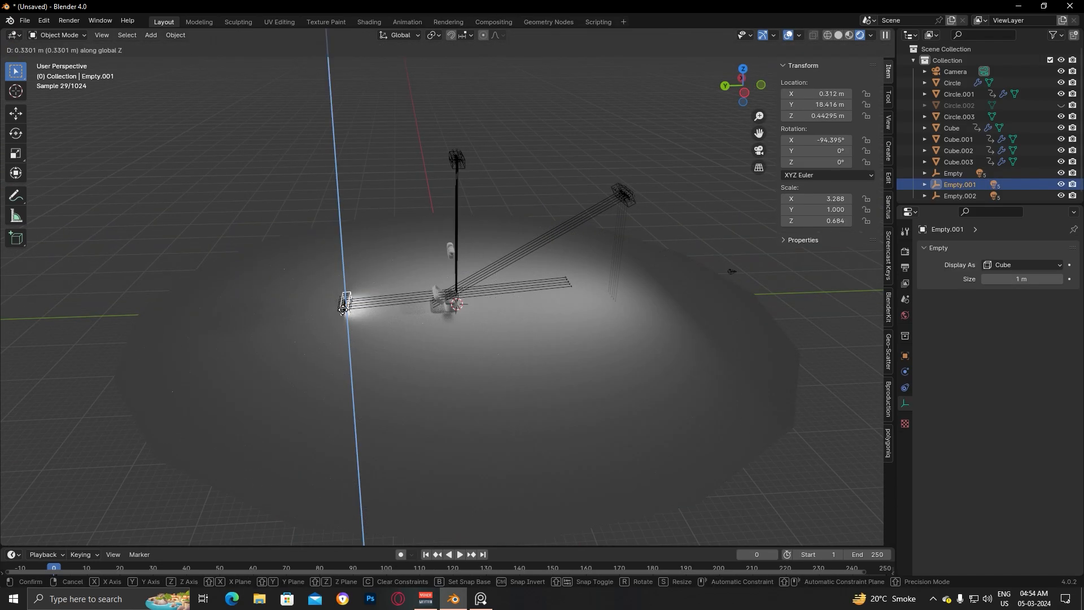
left_click(343, 311)
key("r")
key("x")
left_click(413, 314)
left_click(714, 272)
Add a spot light and raise it about 34.4 m along Z above the case
middle_click_drag(713, 272, 531, 317)
key("shift+a")
left_click(573, 366)
key("g")
key("z")
left_click(526, 158)
Play the animation through the camera and stop it at frame 78, where the earbuds hover over the open case
left_click(759, 150)
key("space")
key("space")
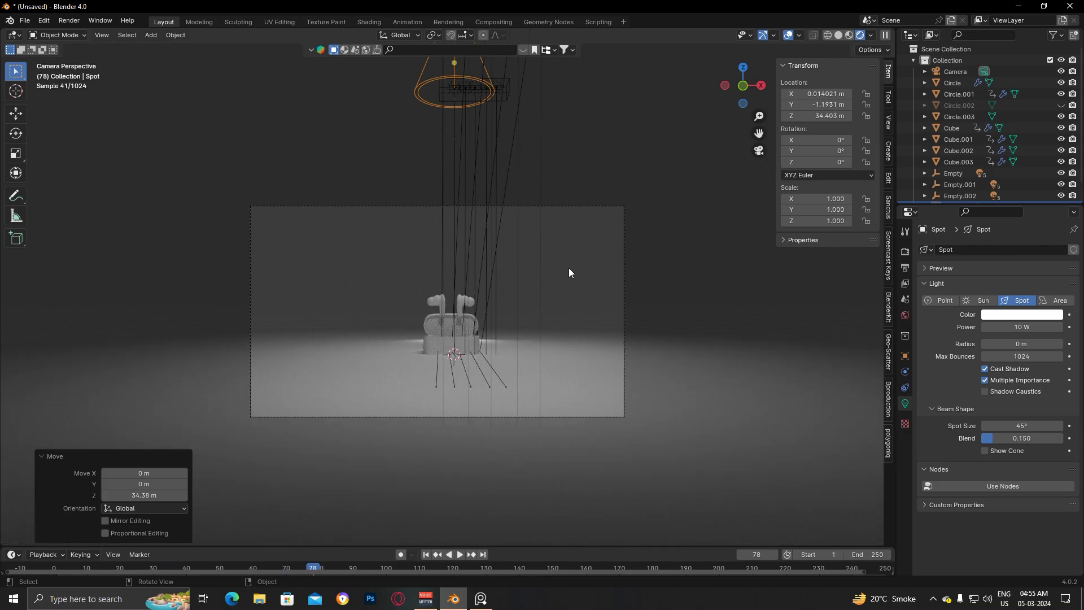
Switch to material preview and give the earbud tip Cube.001 a new material with a dark grey base color
scroll(568, 269, "up", 6)
left_click(519, 334)
scroll(519, 334, "down", 1)
left_click(849, 35)
left_click(906, 451)
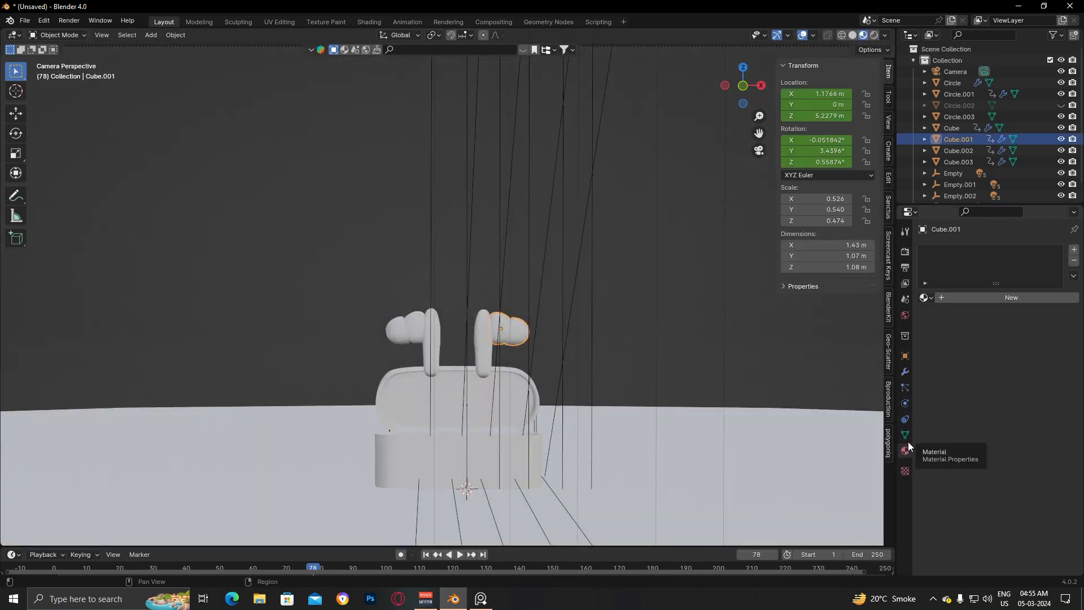
left_click(1010, 298)
left_click(1014, 369)
left_click_drag(1054, 220, 1055, 272)
Give the earbud stem a new material named plastic with a near-black base color and a roughness of 0.295
left_click(570, 361)
left_click(485, 361)
left_click(993, 297)
type("plastic")
key("Return")
left_click(999, 368)
left_click_drag(1054, 223, 1053, 281)
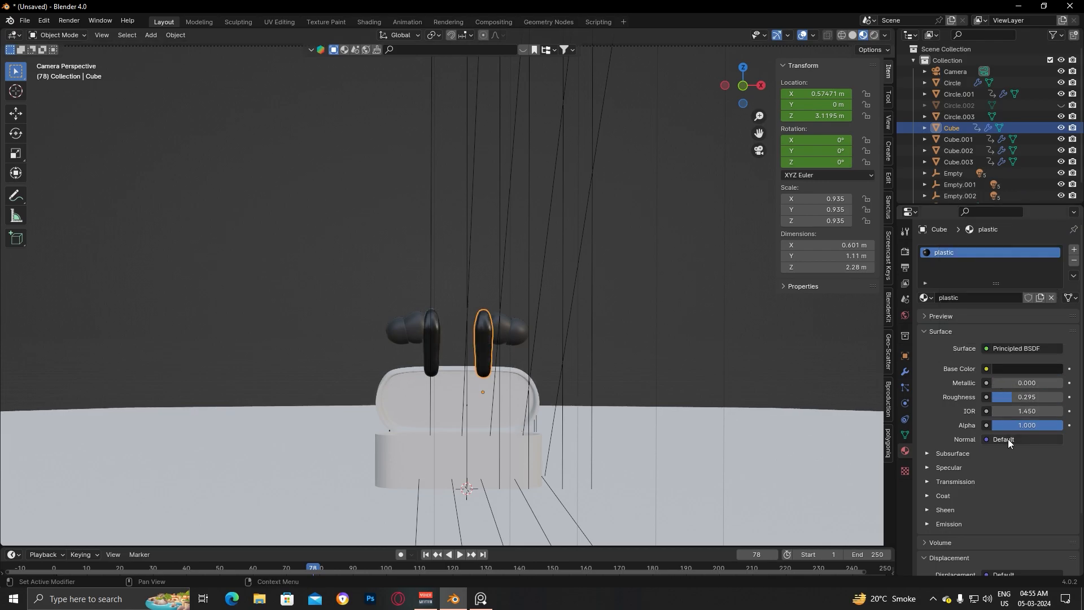
left_click(930, 328)
Select the lid of the charging case, Circle.001
left_click(556, 393)
left_click(525, 394)
middle_click_drag(638, 364, 850, 367)
scroll(552, 352, "up", 5)
middle_click_drag(552, 356, 436, 344)
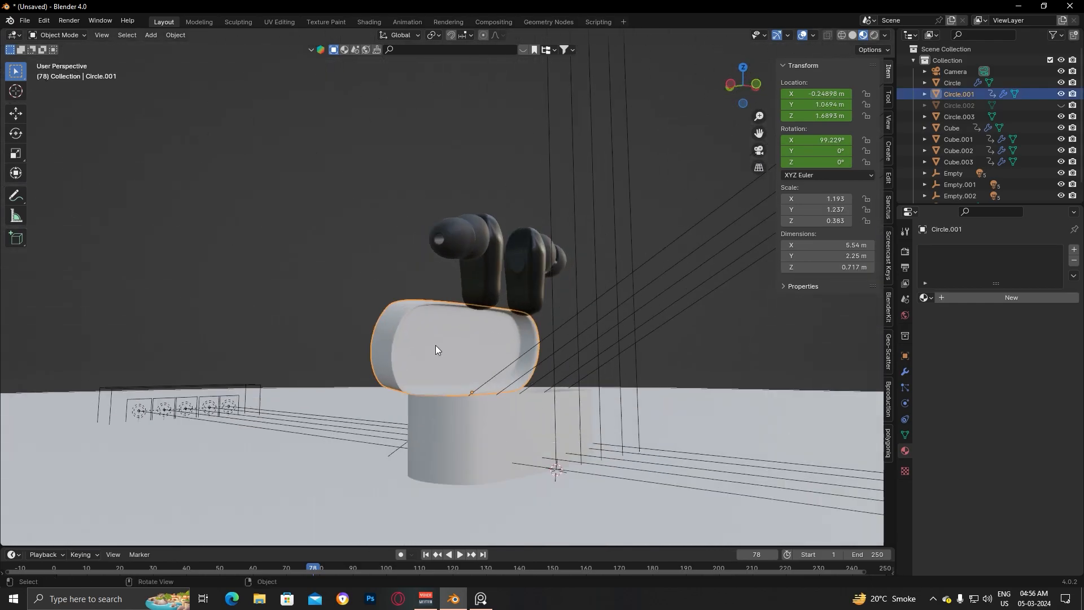
scroll(442, 392, "up", 3)
key("Tab")
middle_click_drag(441, 392, 748, 310)
left_click(422, 369)
right_click(445, 368)
mouse_move(444, 368)
middle_mouse_down()
mouse_move(446, 388)
mouse_move(453, 374)
middle_mouse_up()
key("p")
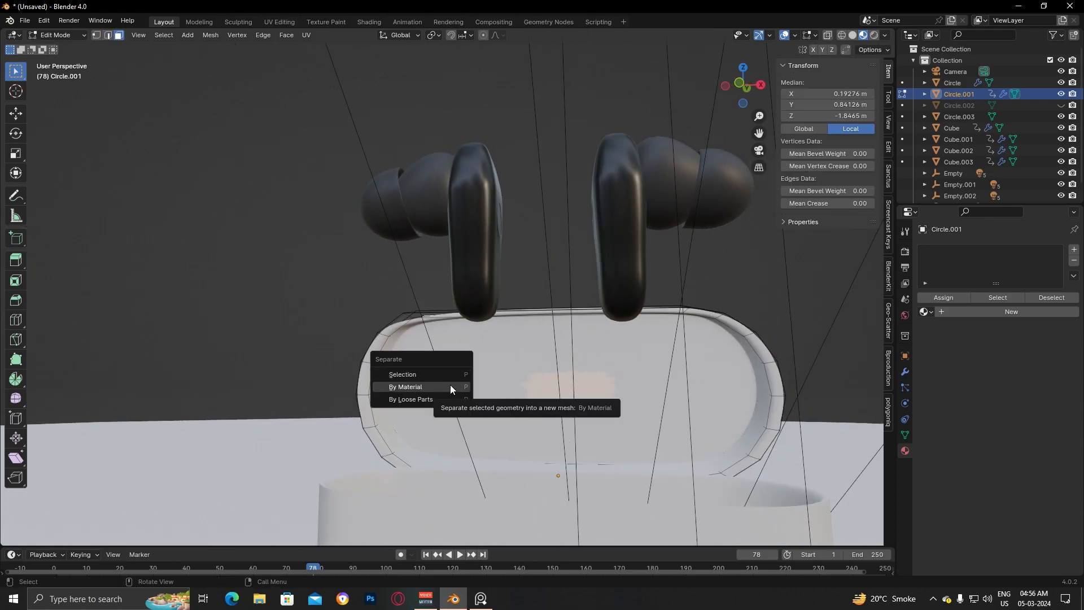
scroll(704, 377, "down", 2)
middle_click_drag(525, 385, 652, 408)
key("Tab")
Create a new material for the case lid, adjust its roughness and darken its base color to black
left_click(960, 312)
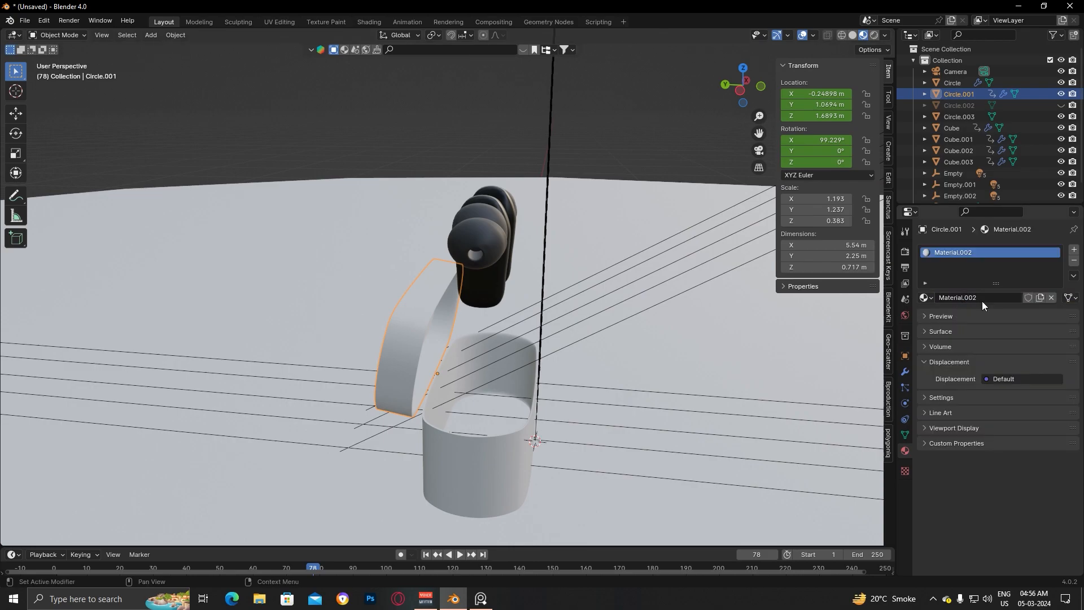
middle_click_drag(757, 333, 688, 323)
left_click(961, 316)
left_click(929, 433)
scroll(969, 413, "down", 4)
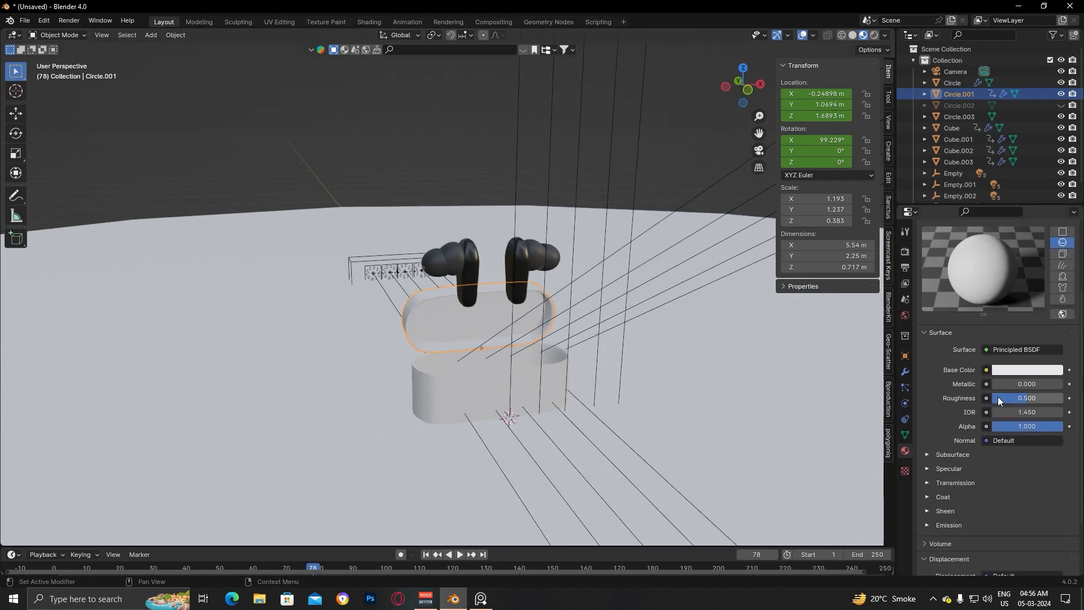
left_click_drag(1001, 398, 1064, 399)
left_click(1026, 370)
left_click(1002, 275)
left_click_drag(1054, 248, 1054, 282)
Give the case body's material a black base color and lower its roughness
middle_click_drag(787, 348, 835, 316)
left_click(464, 390)
left_click(1020, 471)
left_click(1018, 472)
left_click_drag(1053, 364, 1057, 400)
left_click(1028, 471)
left_click_drag(1025, 500, 992, 500)
Set the lid material's roughness to 0.291 and hide the viewport overlays
left_click(480, 330)
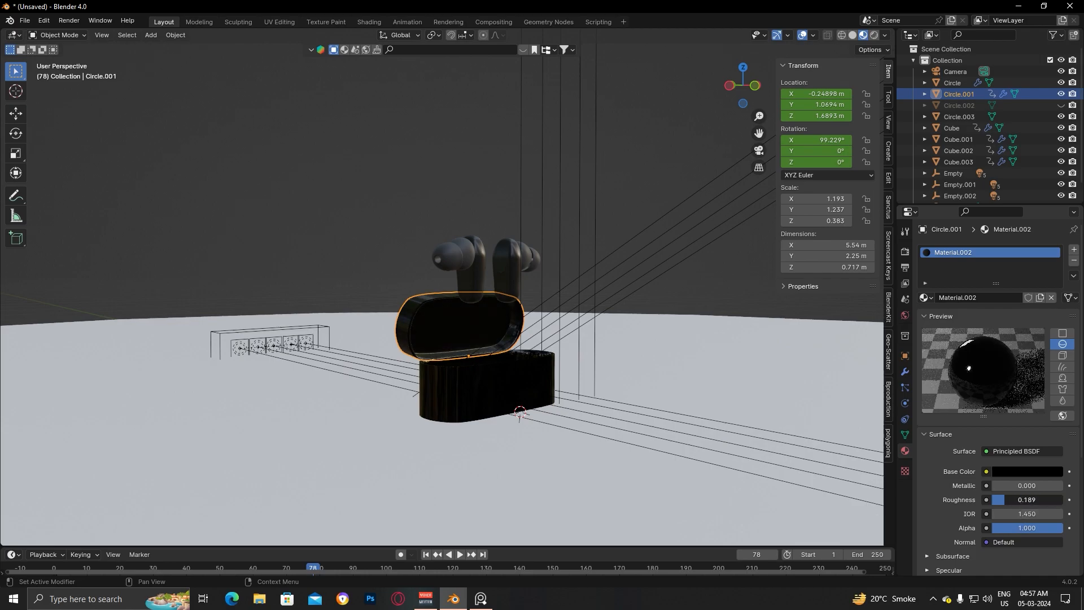
left_click(627, 187)
scroll(626, 195, "down", 2)
mouse_move(604, 314)
middle_mouse_down()
mouse_move(459, 332)
mouse_move(582, 316)
middle_mouse_up()
left_click(802, 36)
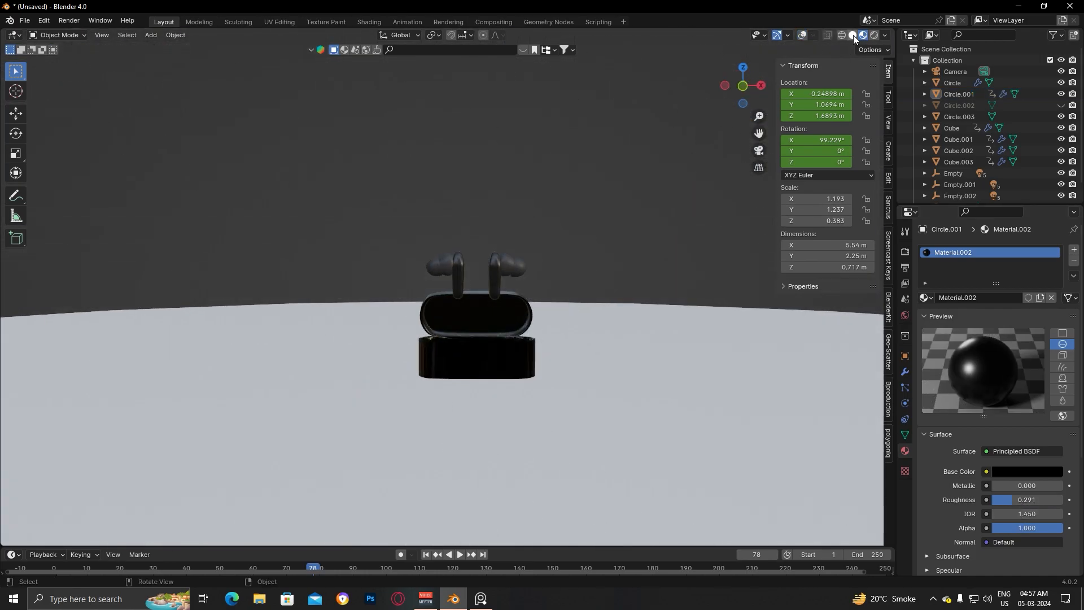
Play and scrub the animation to check the black case materials while the lid closes
left_click_drag(226, 567, 52, 559)
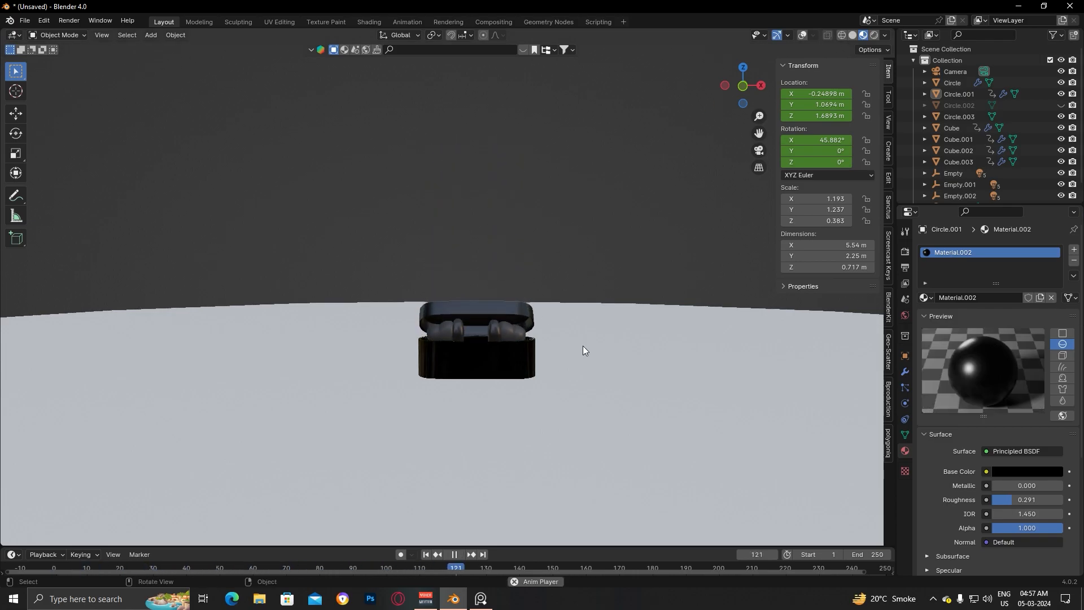
key("space")
left_click_drag(662, 567, 661, 566)
key("Escape")
Set the lid material's roughness to 0.535, switching between the lid and the case body to compare their materials
mouse_move(1013, 500)
left_mouse_down()
mouse_move(1062, 500)
mouse_move(1011, 501)
left_mouse_up()
left_click(465, 359)
left_click(475, 323)
left_click(486, 360)
left_click(490, 324)
left_click(503, 363)
left_click(492, 324)
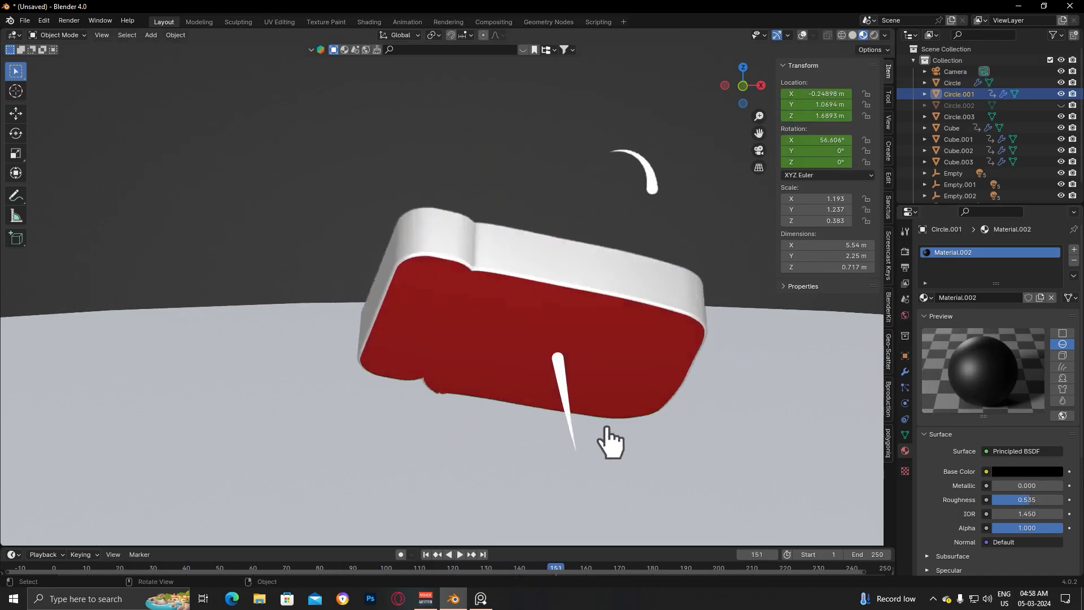
Select the whole backdrop mesh Circle.003 in Edit Mode and give it a new material with a mint-green base color
left_click(652, 293)
middle_click_drag(655, 325, 682, 332)
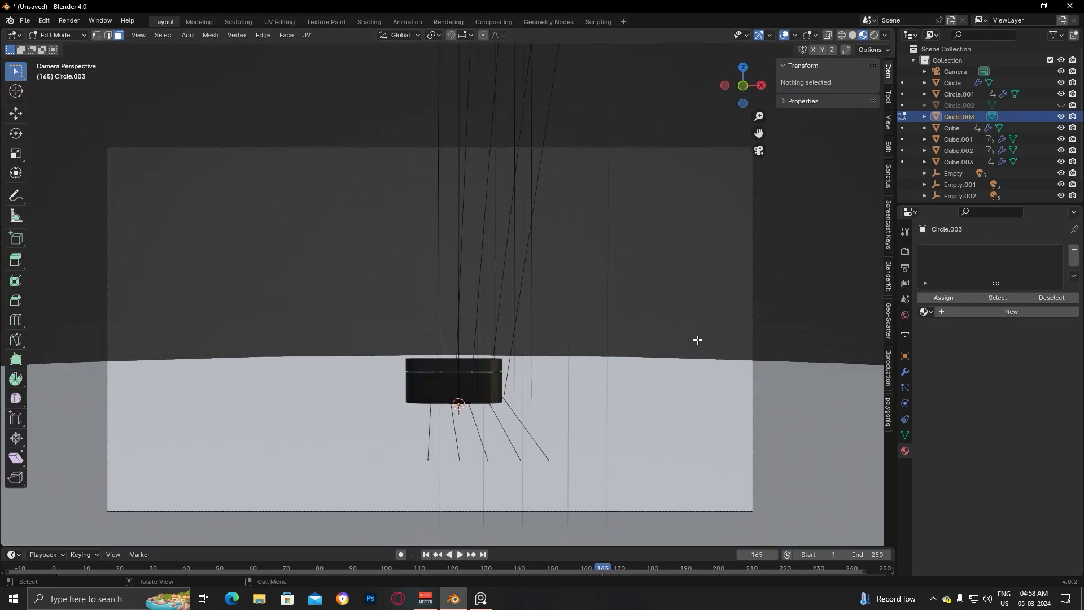
key("a")
left_click(972, 312)
left_click(1014, 488)
left_click_drag(996, 341, 965, 352)
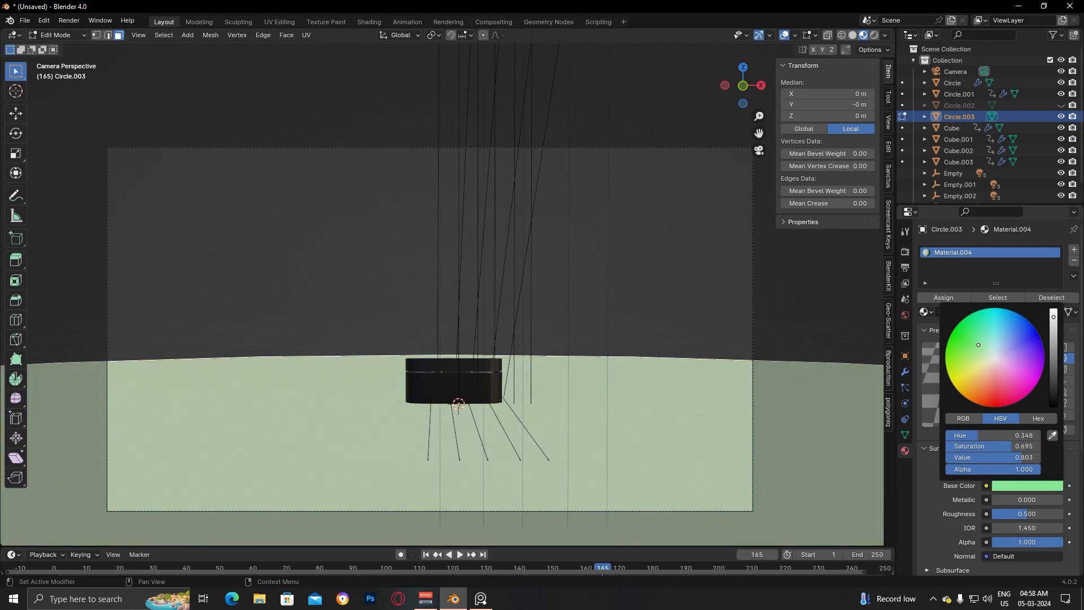
left_click(976, 334)
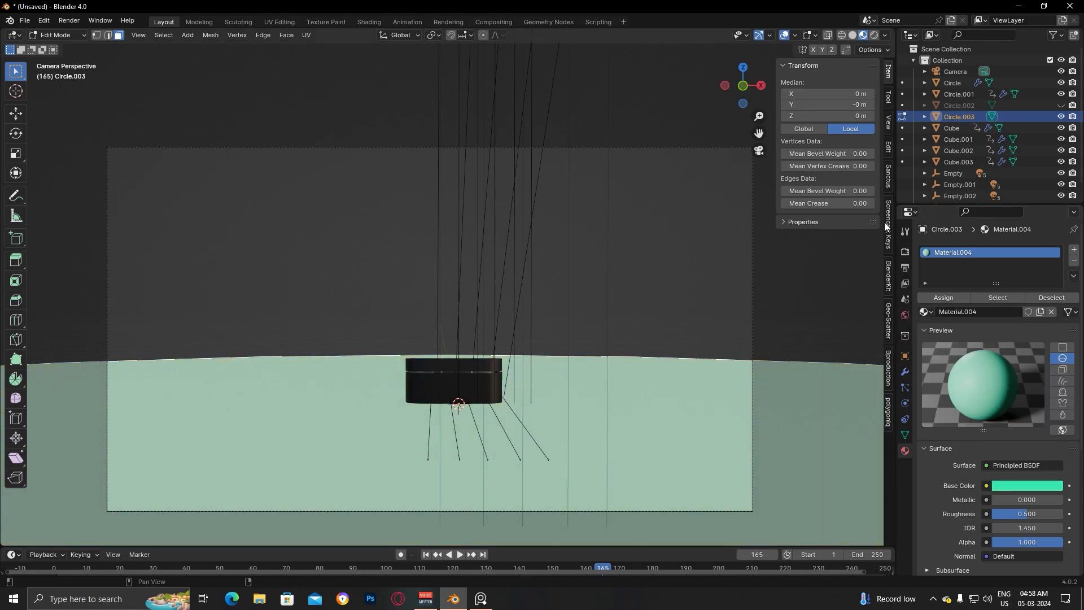